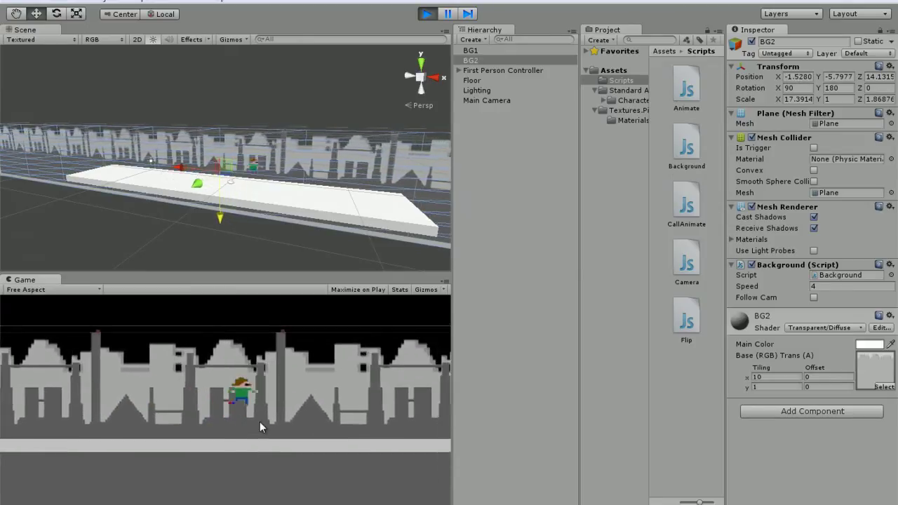
# Play-test the character's running and jumping in front of the scrolling background, and stop the game
pyautogui.press('space')
pyautogui.press('a')
pyautogui.press('space')
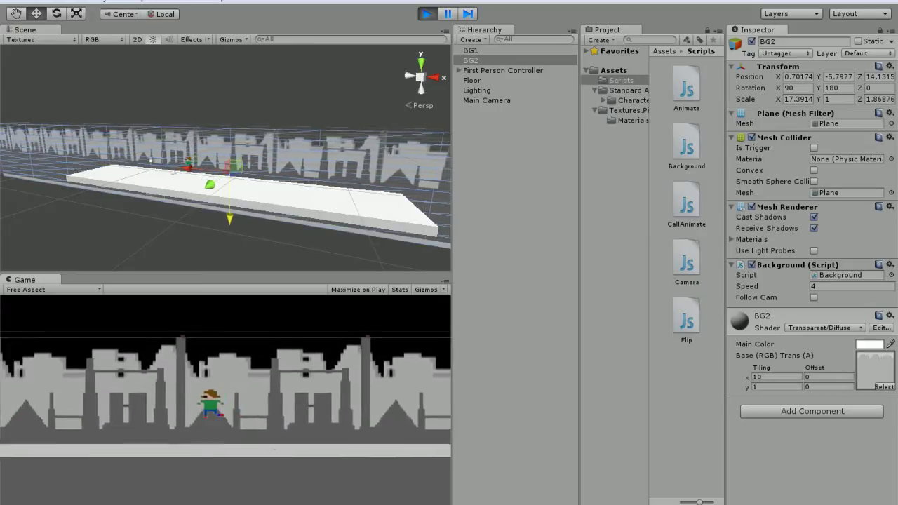
pyautogui.click(428, 14)
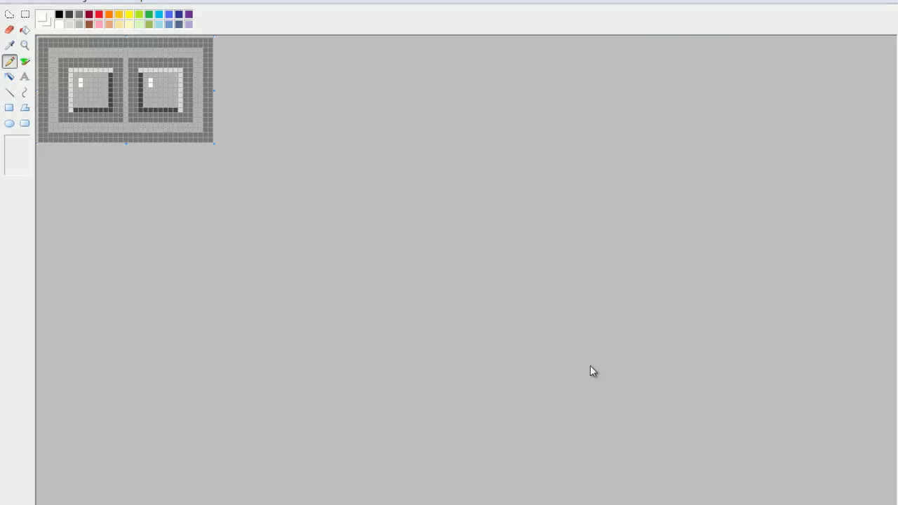
# Switch to Paint and resize the block image to 500% both horizontally and vertically
pyautogui.hotkey('ctrl', 'w')
pyautogui.write('500')
pyautogui.press('Tab')
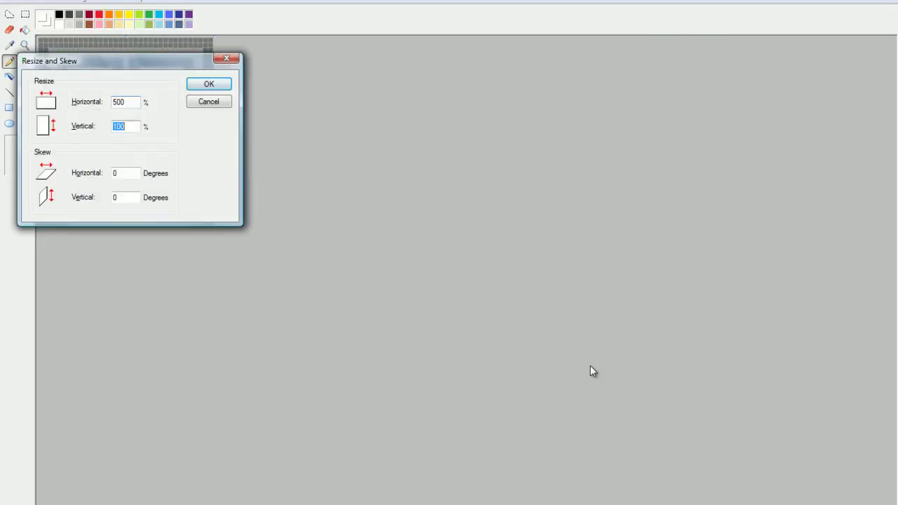
pyautogui.write('500')
pyautogui.press('Return')
pyautogui.hotkey('ctrl', 'w')
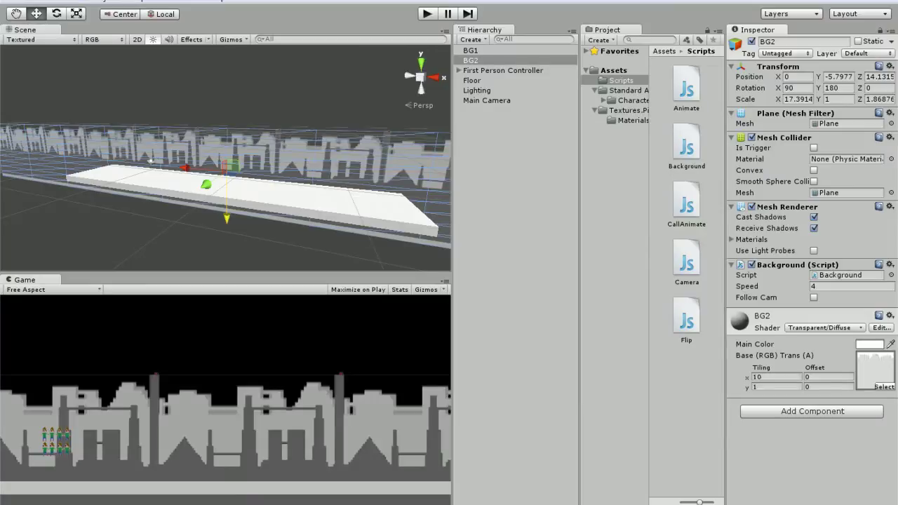
# Import Block.jpg from the sprites folder in Windows Explorer into the Unity project's textures folder
pyautogui.click(508, 503)
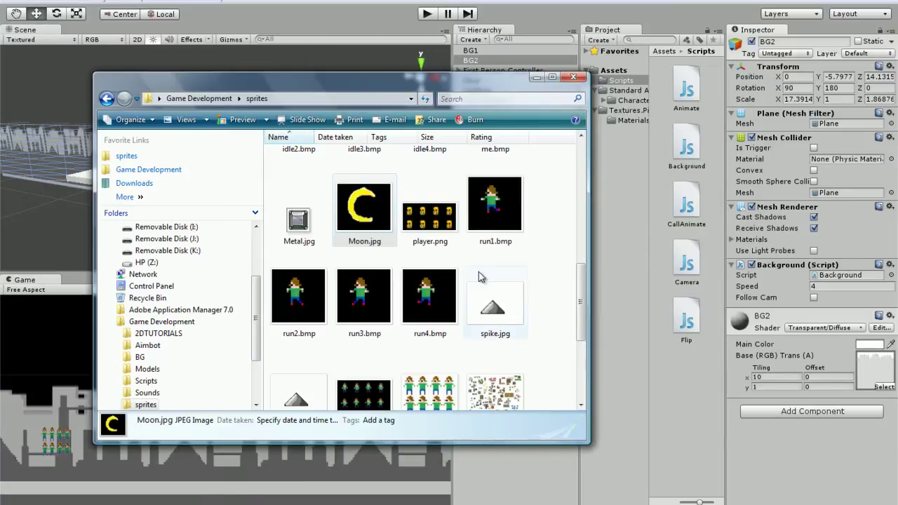
pyautogui.moveTo(581, 281); pyautogui.dragTo(589, 149)
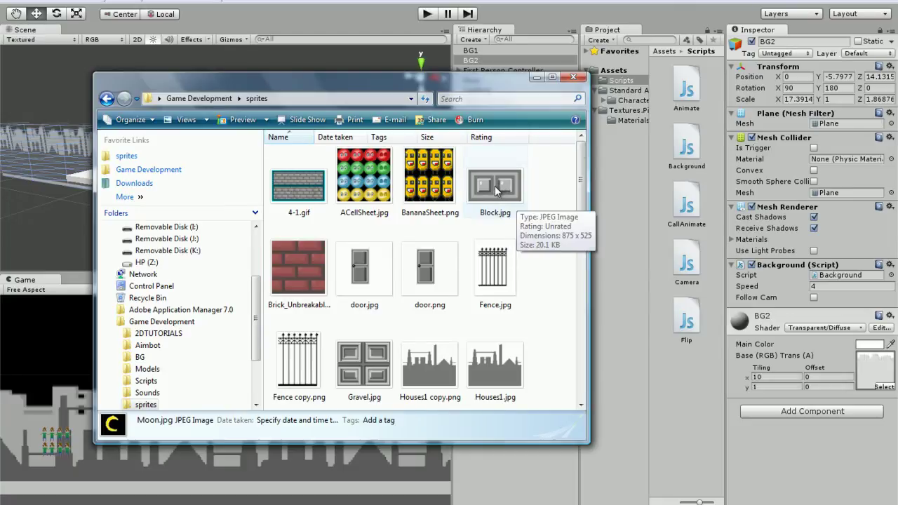
pyautogui.moveTo(495, 188); pyautogui.dragTo(629, 114)
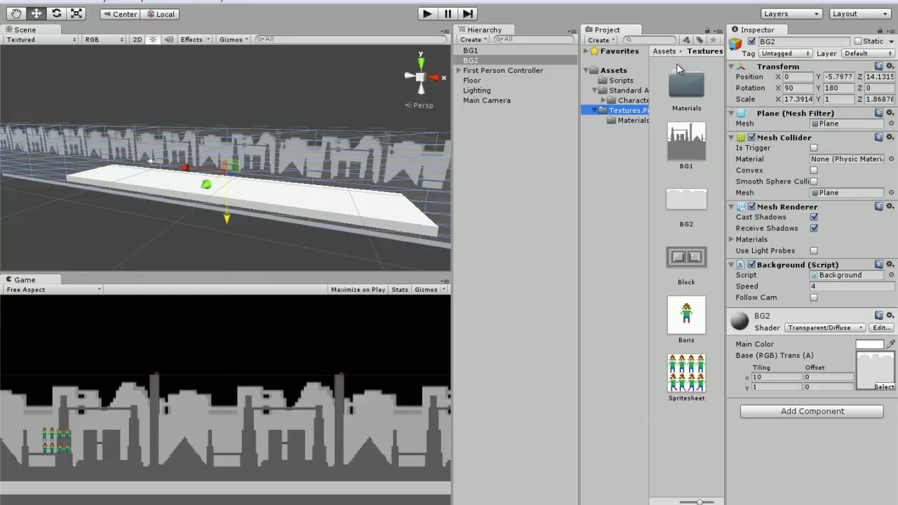
# Create a new material named Block in the Materials folder inside the textures folder
pyautogui.doubleClick(686, 83)
pyautogui.rightClick(691, 402)
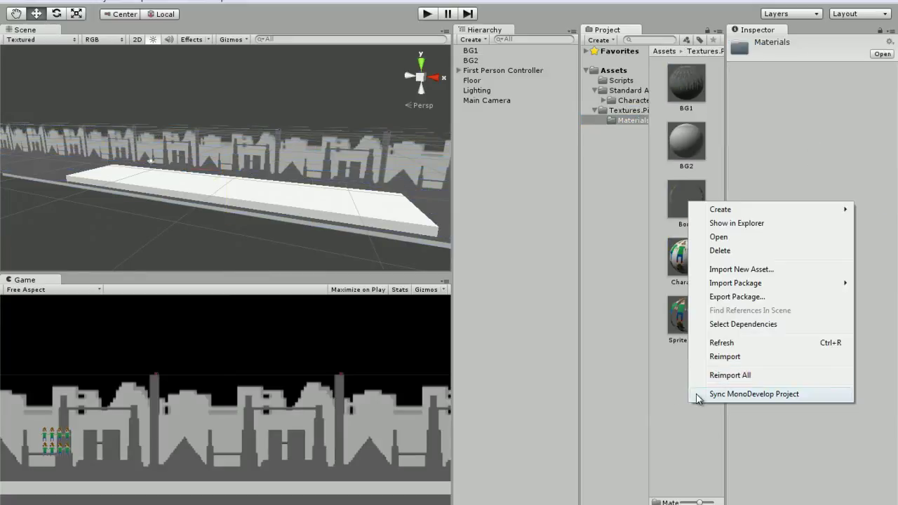
pyautogui.moveTo(716, 211)
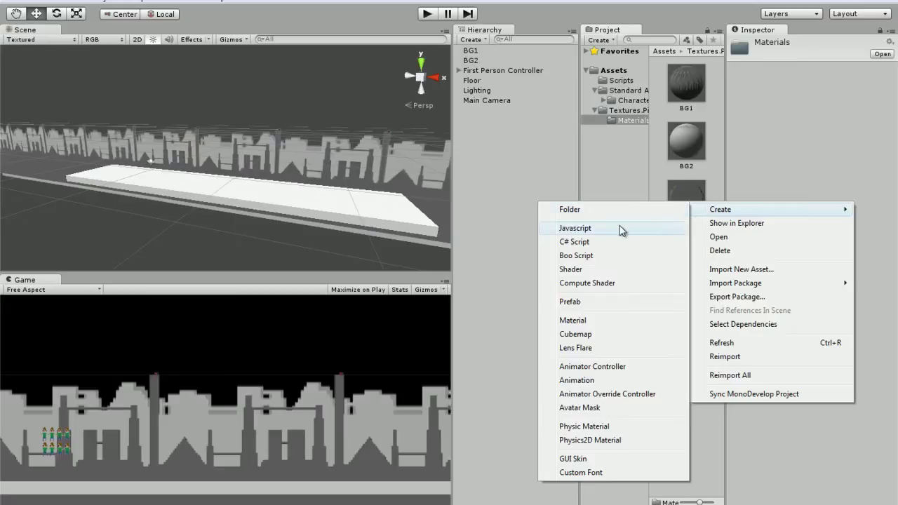
pyautogui.click(573, 321)
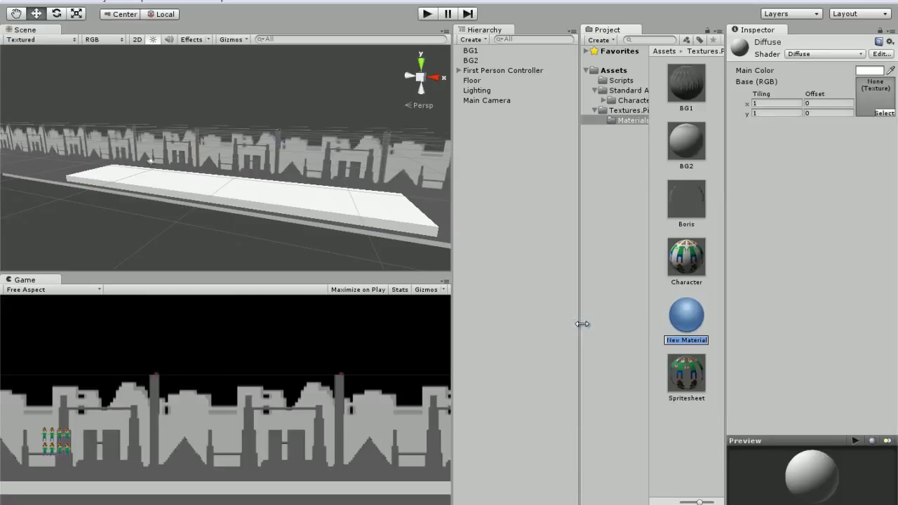
pyautogui.write('Block')
pyautogui.press('Return')
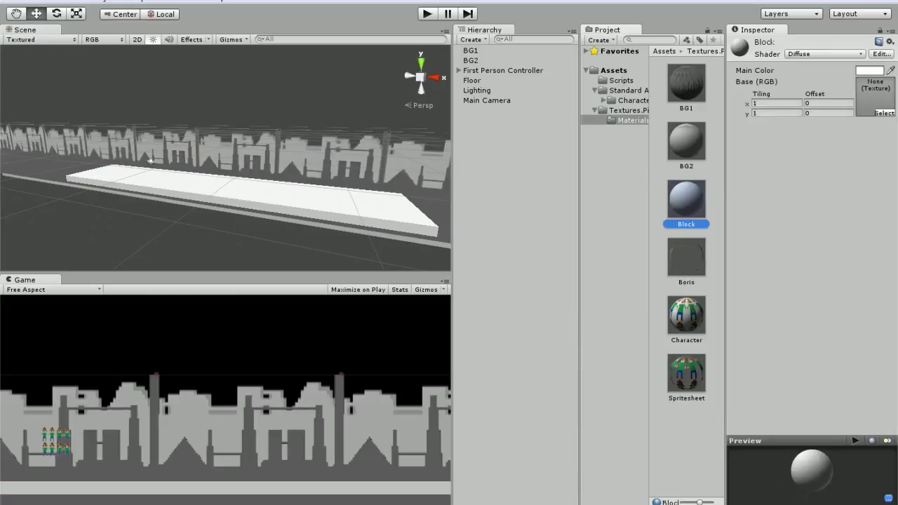
# Assign the Block texture as the Block material's base texture and apply the material to the floor
pyautogui.click(883, 114)
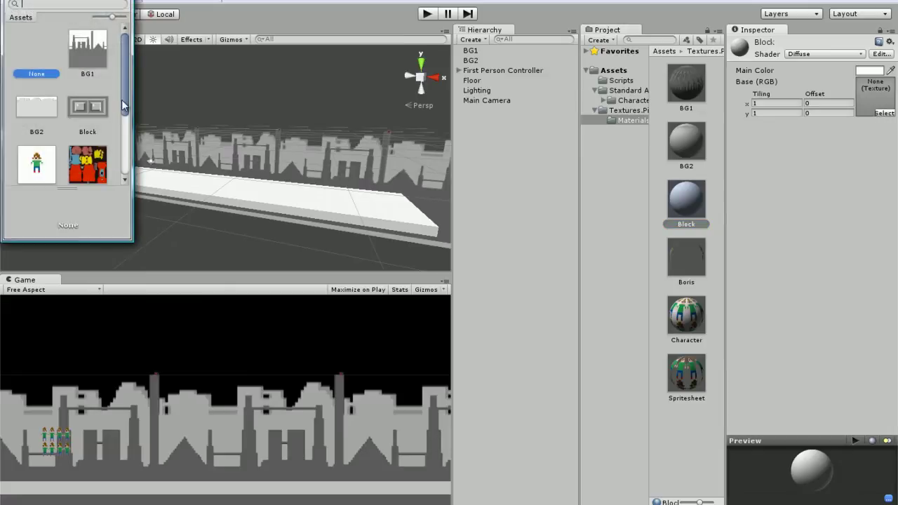
pyautogui.doubleClick(98, 115)
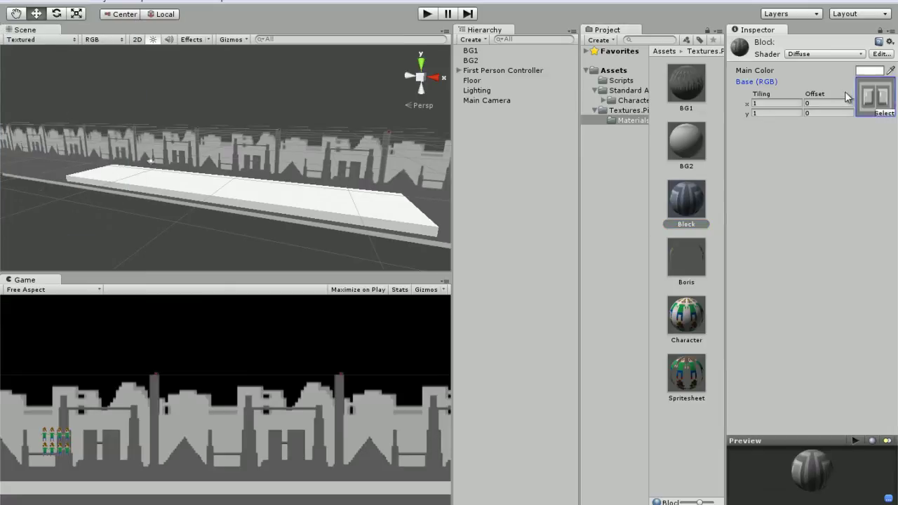
pyautogui.moveTo(686, 200); pyautogui.dragTo(207, 197)
# Try X tiling values of 10, 20 and 40 on the Block material
pyautogui.click(769, 104)
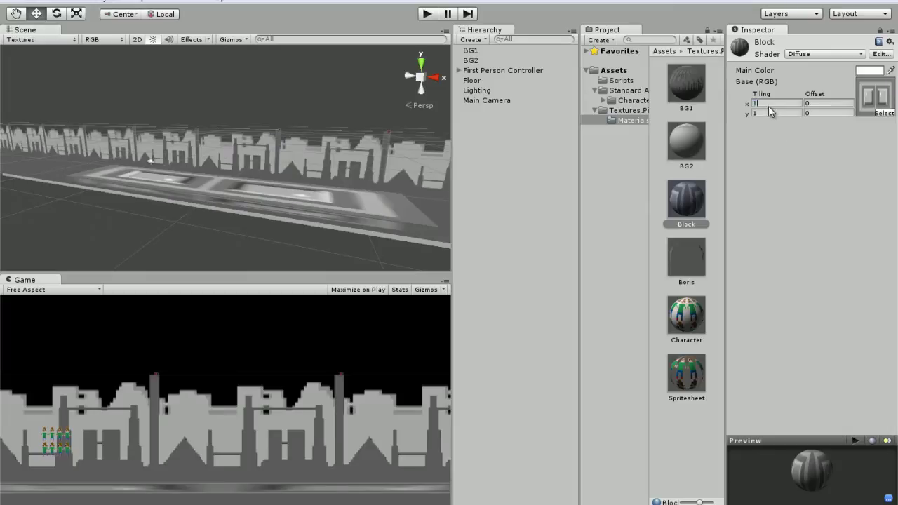
pyautogui.write('10')
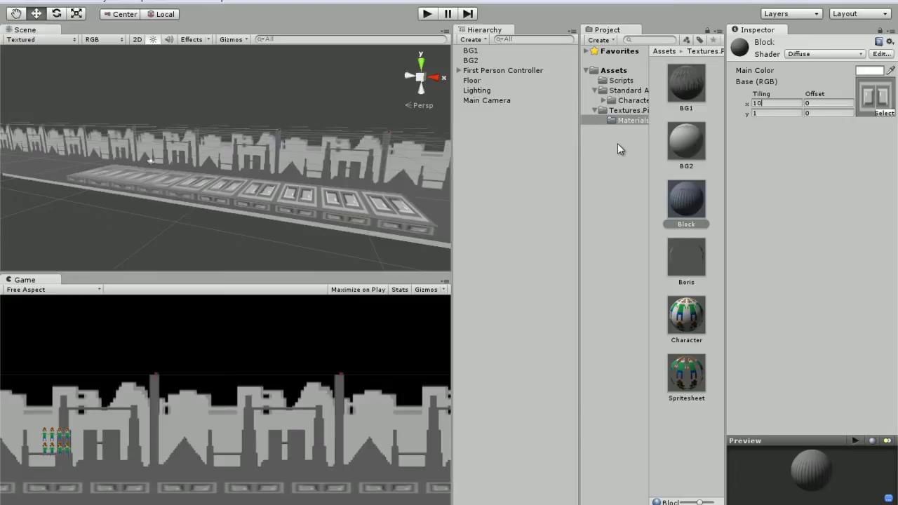
pyautogui.press('BackSpace')
pyautogui.press('BackSpace')
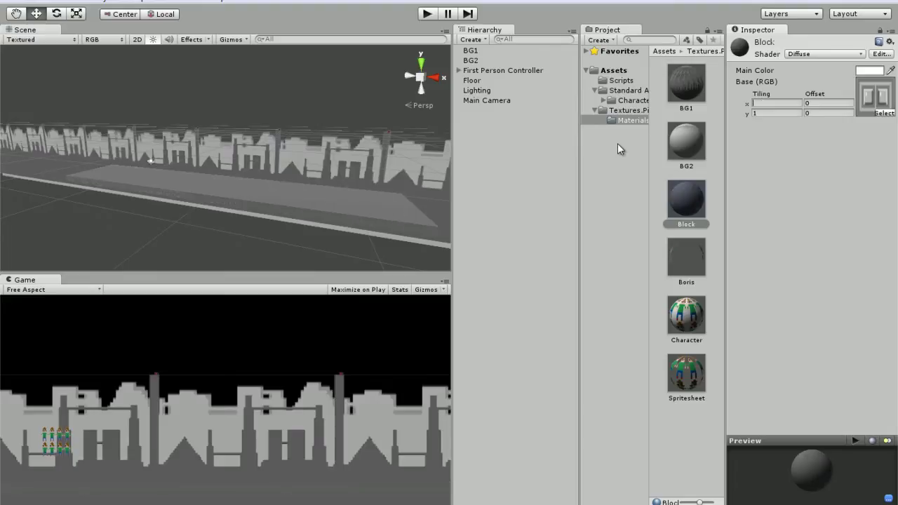
pyautogui.write('20')
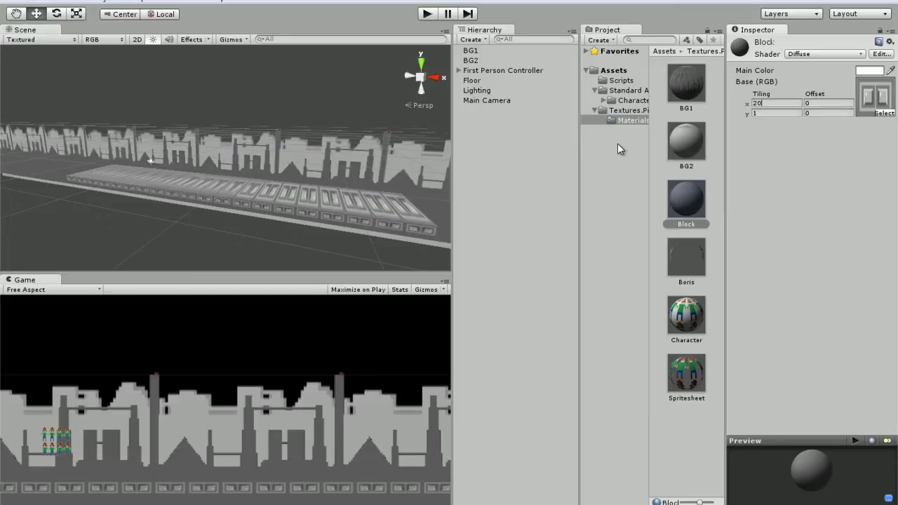
pyautogui.press('BackSpace')
pyautogui.press('BackSpace')
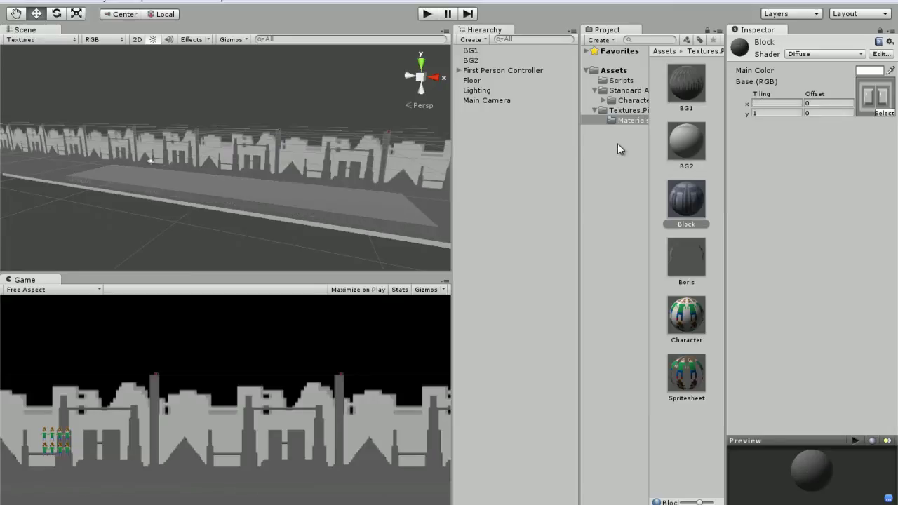
pyautogui.write('40')
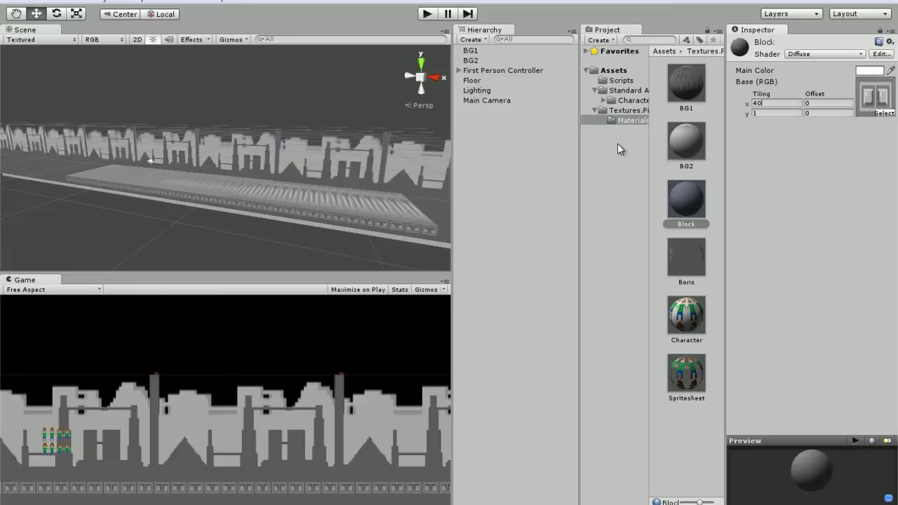
# Set the Block material's X tiling to 35
pyautogui.press('BackSpace')
pyautogui.press('BackSpace')
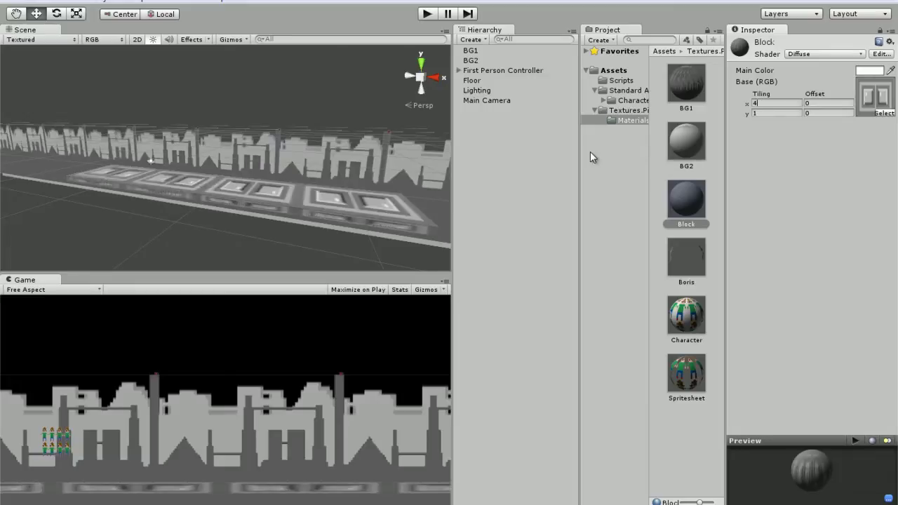
pyautogui.write('35')
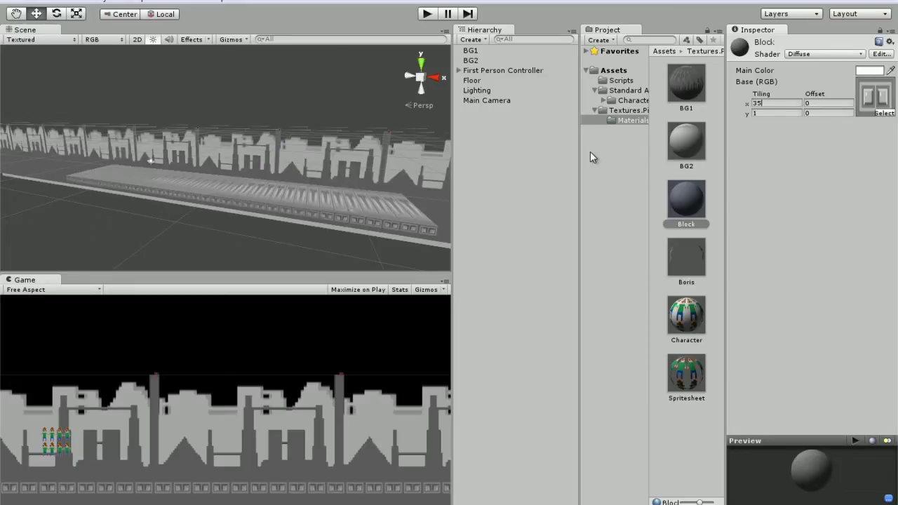
# Play-test the textured floor by running and jumping along it in both directions, and stop the game
pyautogui.click(431, 14)
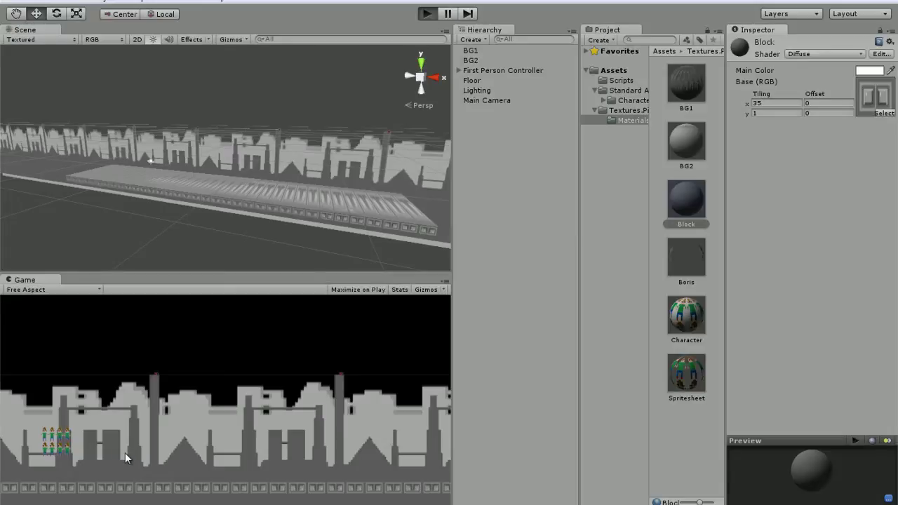
pyautogui.press('d')
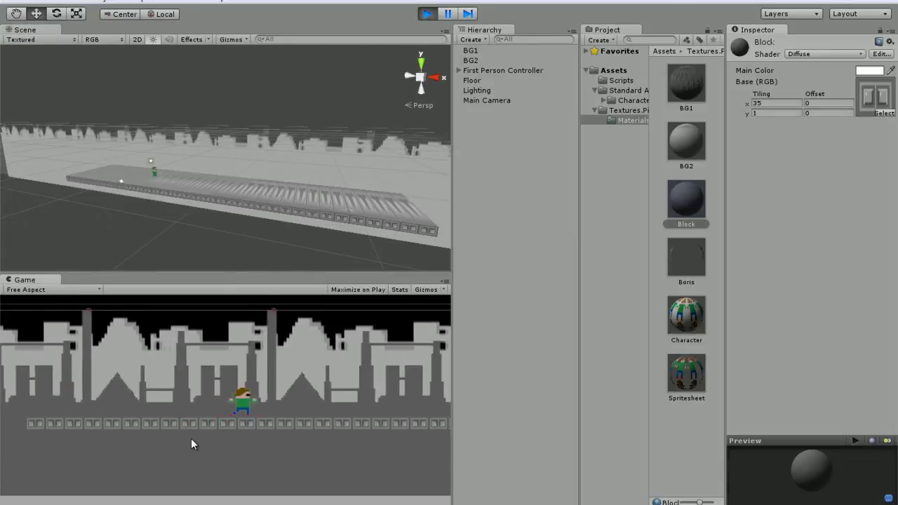
pyautogui.press('space')
pyautogui.press('Right')
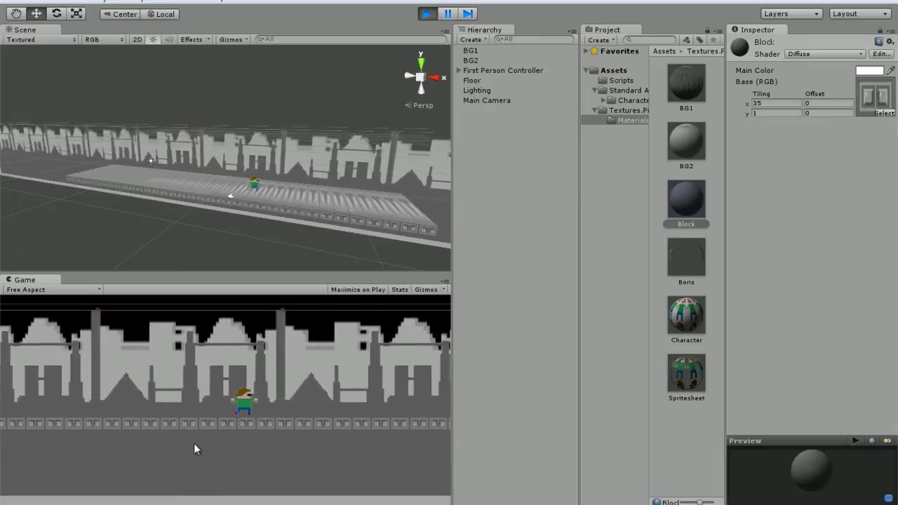
pyautogui.press('Left')
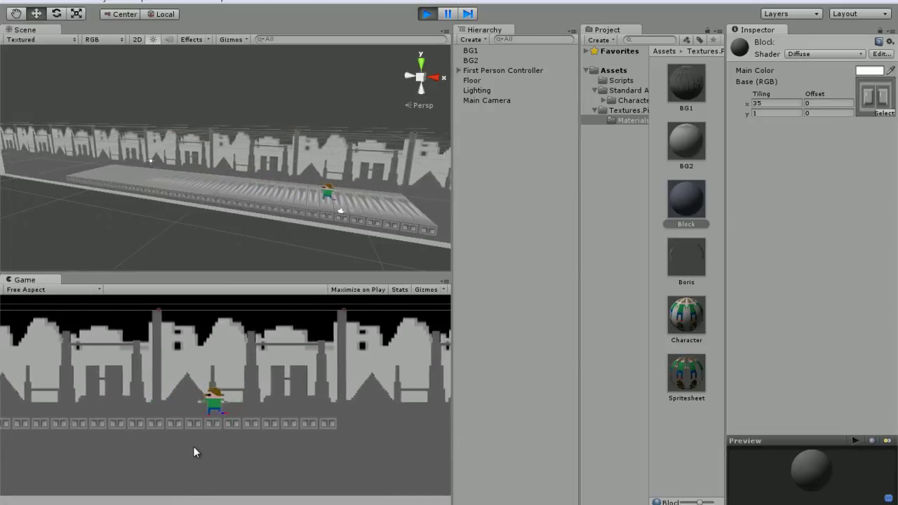
pyautogui.press('space')
pyautogui.press('space')
pyautogui.press('Left')
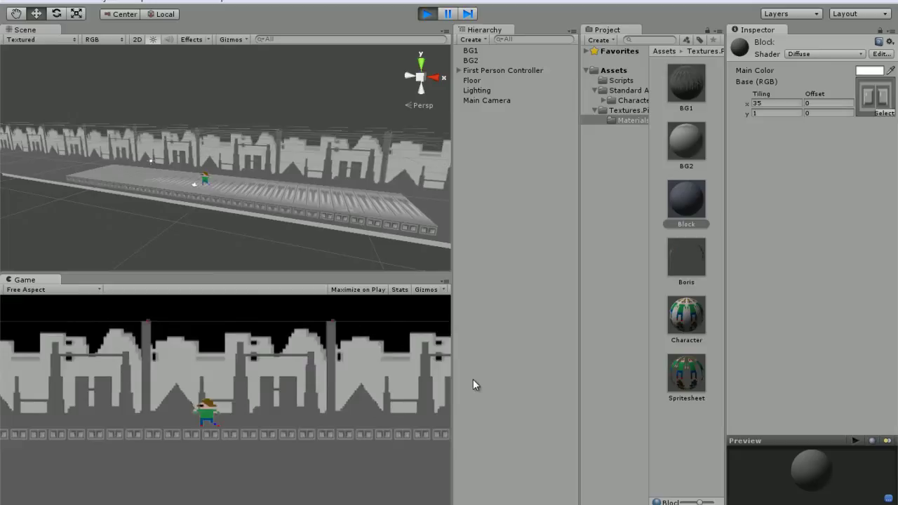
pyautogui.press('Left')
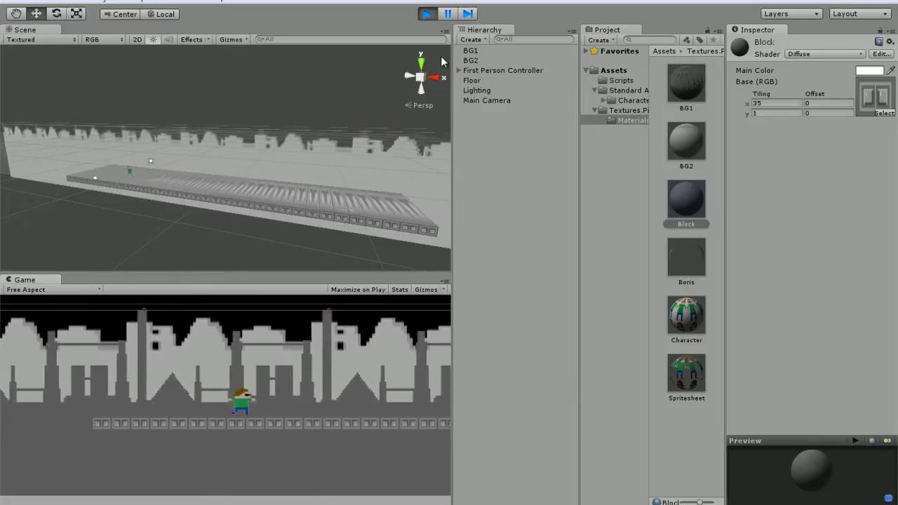
pyautogui.click(427, 13)
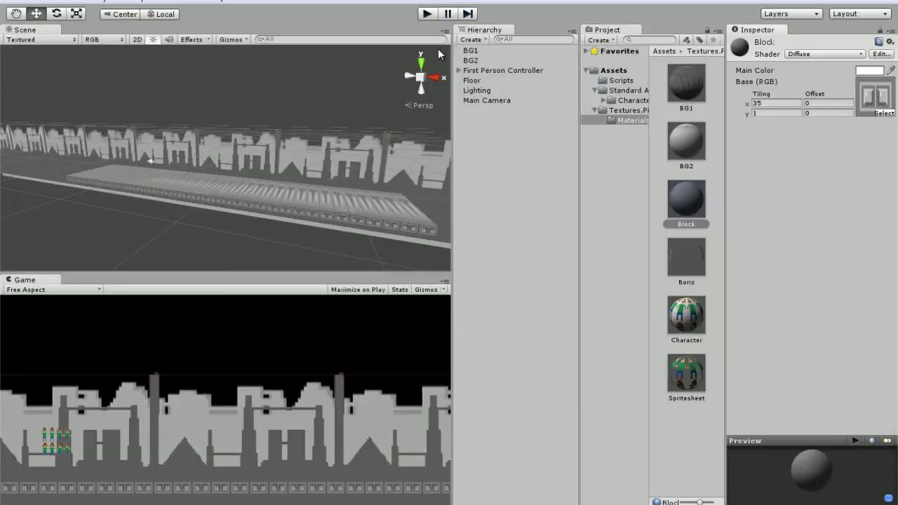
# Duplicate the Floor object, and duplicate the Block material under the name Shadow
pyautogui.click(482, 81)
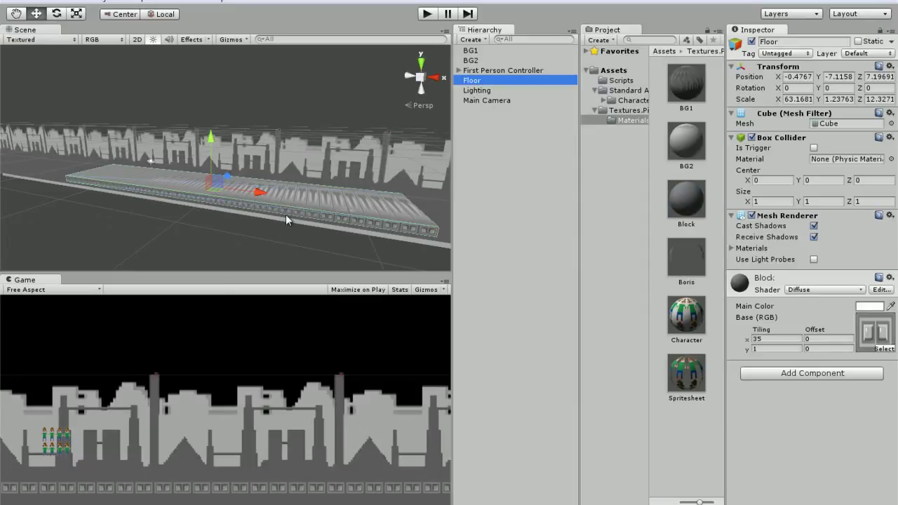
pyautogui.hotkey('ctrl', 'd')
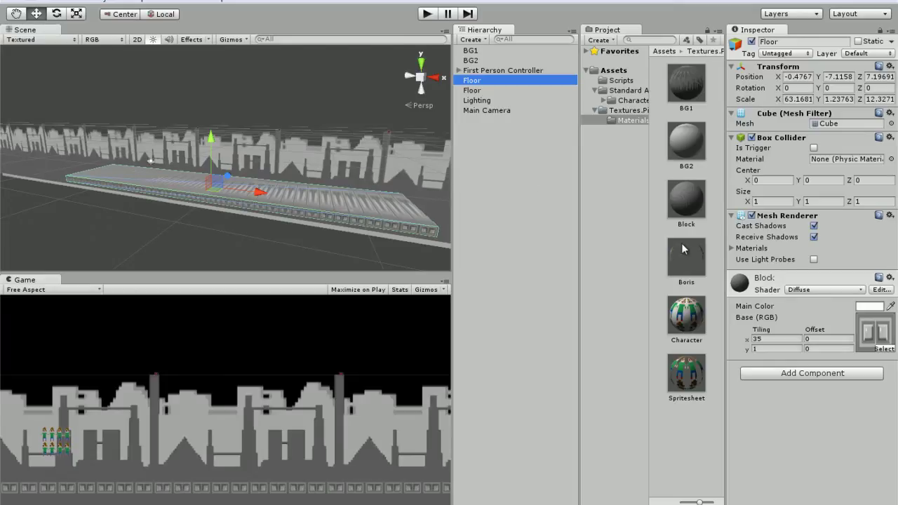
pyautogui.click(691, 211)
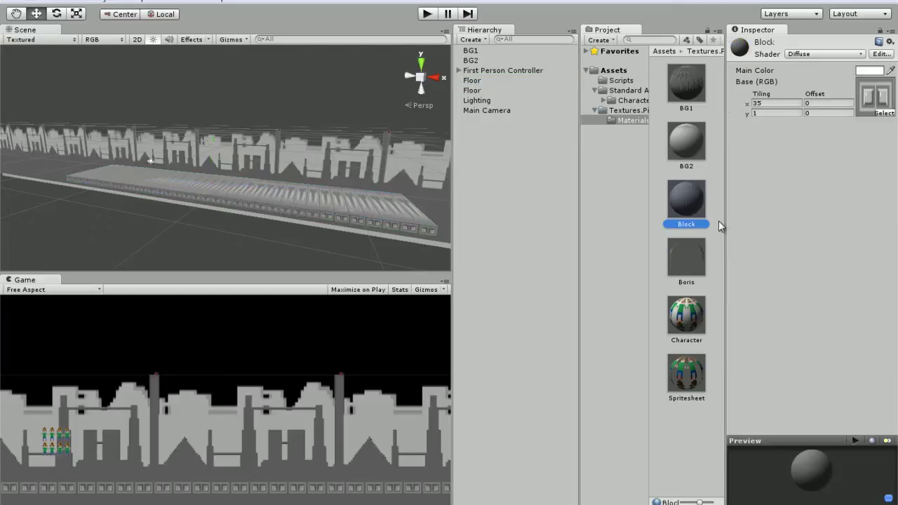
pyautogui.hotkey('ctrl', 'd')
pyautogui.press('F2')
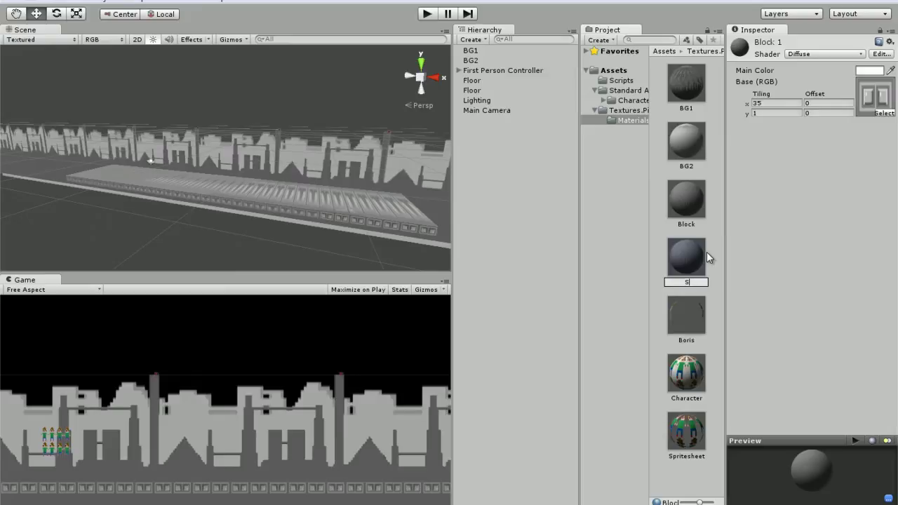
pyautogui.write('Shadow')
pyautogui.press('Return')
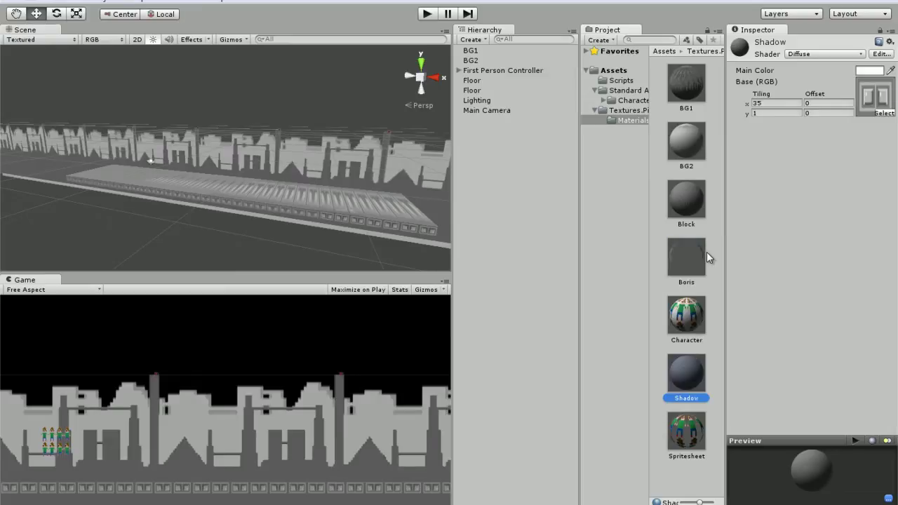
# Move the duplicate Floor down to about Y -7.99 and deeper into the scene to about Z 9.2
pyautogui.click(478, 89)
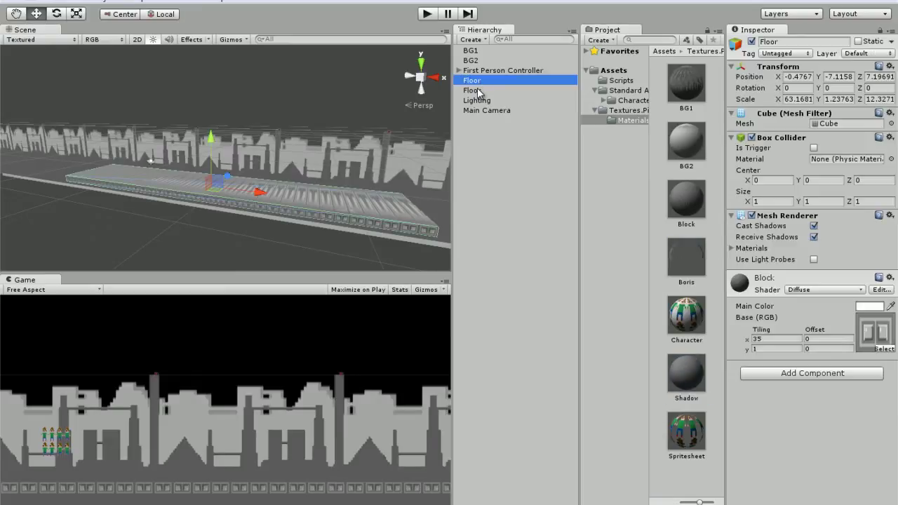
pyautogui.click(478, 81)
pyautogui.click(479, 89)
pyautogui.click(477, 82)
pyautogui.click(474, 91)
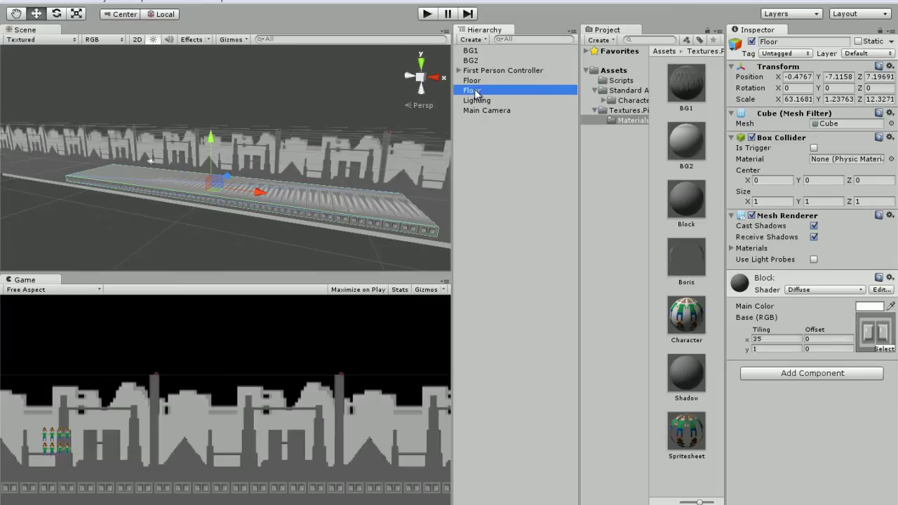
pyautogui.moveTo(211, 137); pyautogui.dragTo(210, 143)
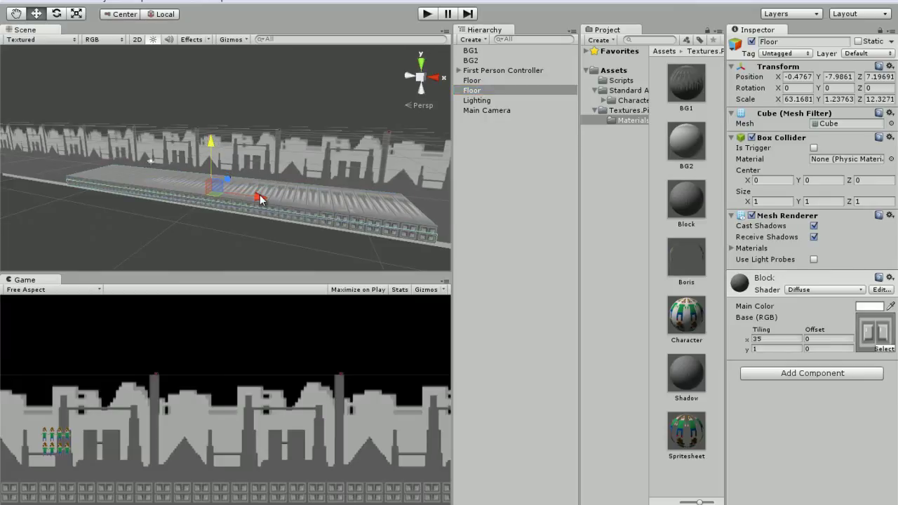
pyautogui.moveTo(259, 199); pyautogui.dragTo(243, 180)
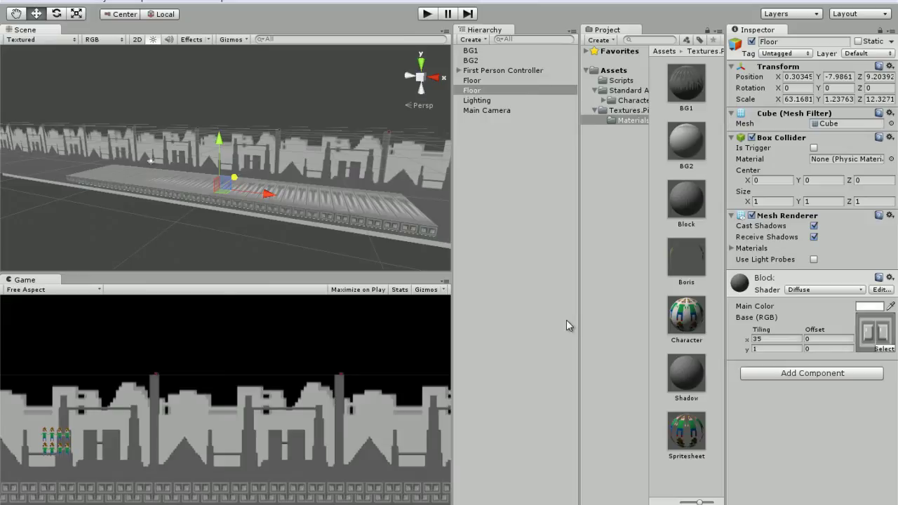
# Apply the Shadow material to the lower Floor and set its main color to dark grey, RGB 47, with alpha about 76
pyautogui.moveTo(681, 150); pyautogui.dragTo(784, 224)
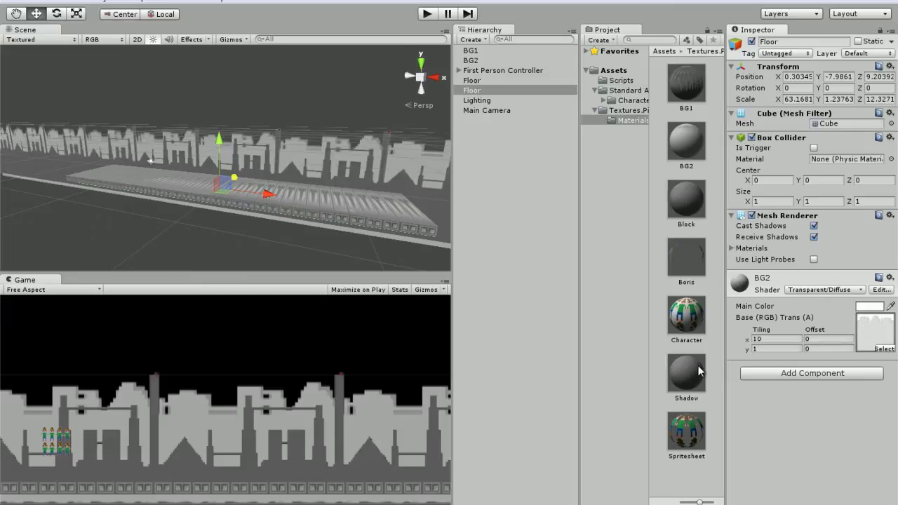
pyautogui.moveTo(698, 371); pyautogui.dragTo(778, 222)
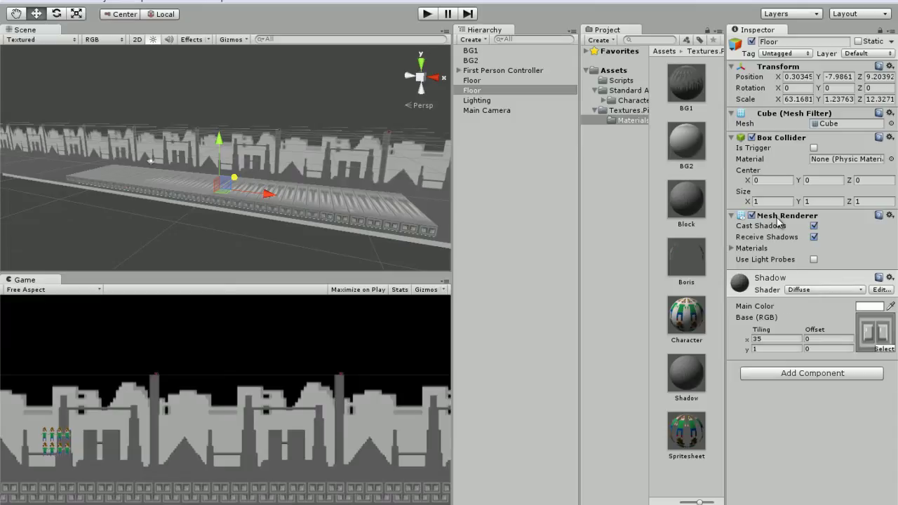
pyautogui.click(857, 307)
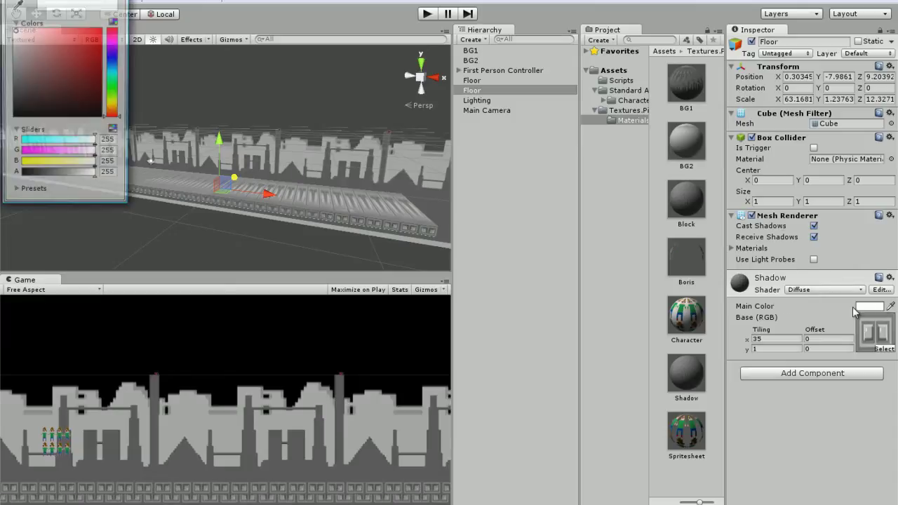
pyautogui.moveTo(48, 79); pyautogui.dragTo(22, 122)
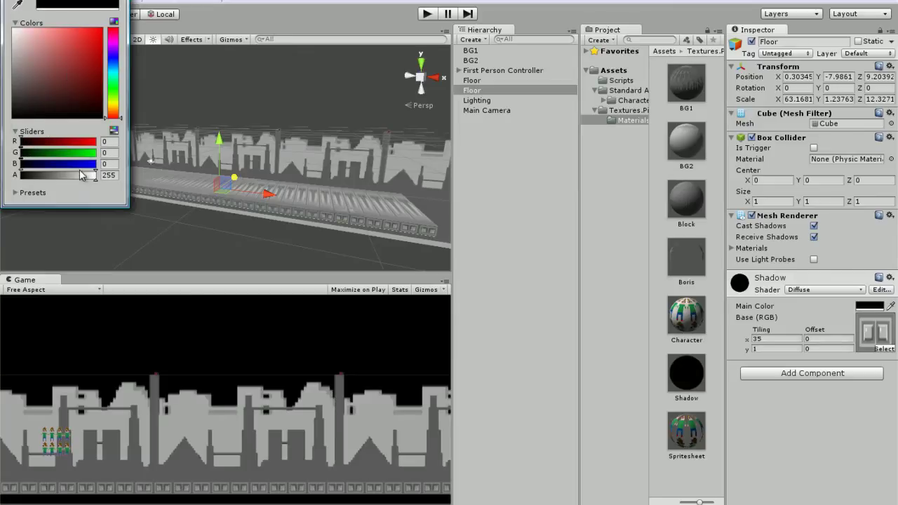
pyautogui.moveTo(95, 175); pyautogui.dragTo(49, 181)
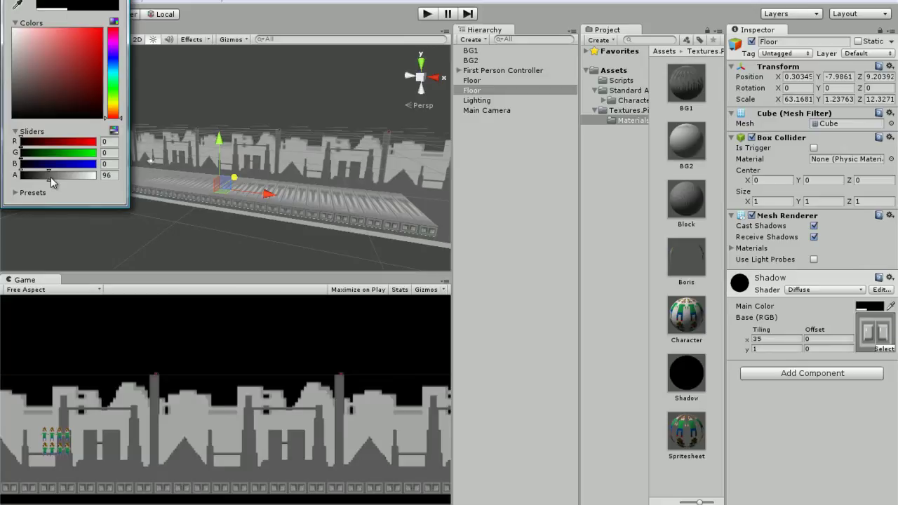
pyautogui.click(11, 111)
pyautogui.moveTo(10, 111); pyautogui.dragTo(11, 104)
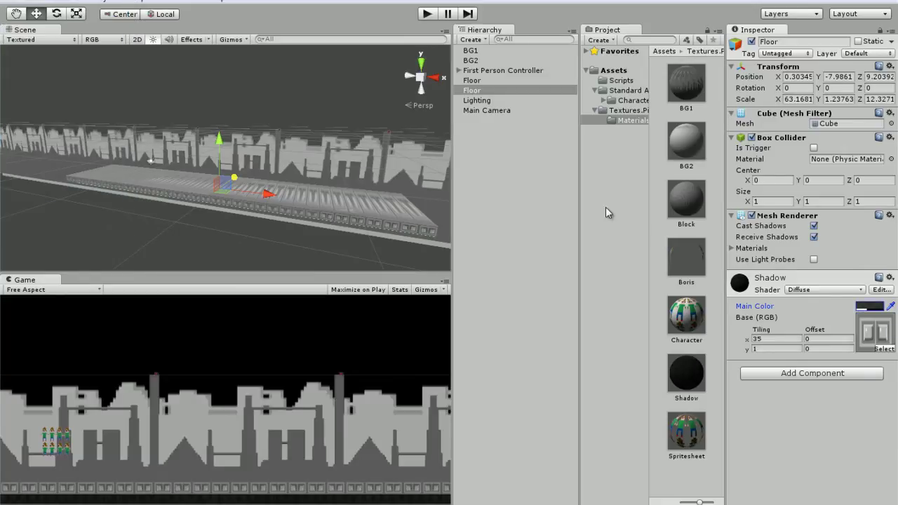
# Find the Block texture among the texture assets and examine its import settings
pyautogui.click(637, 110)
pyautogui.click(636, 102)
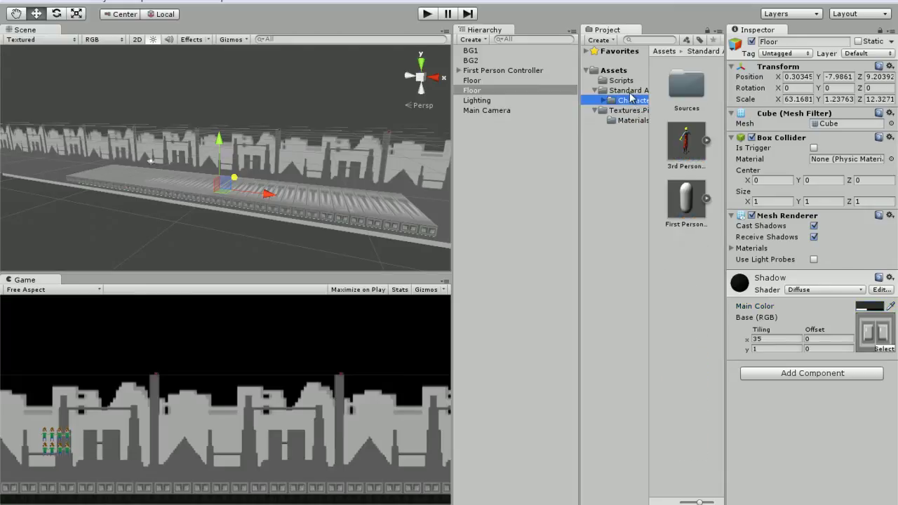
pyautogui.click(629, 113)
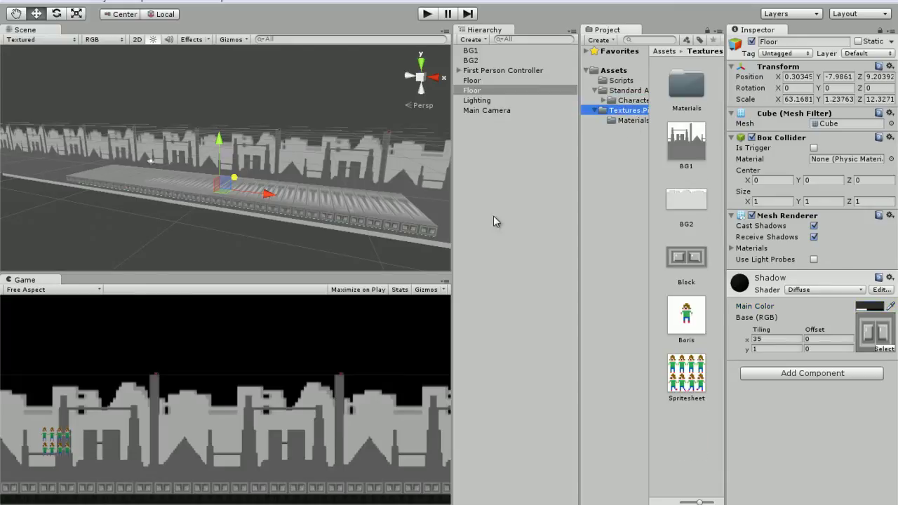
pyautogui.click(678, 279)
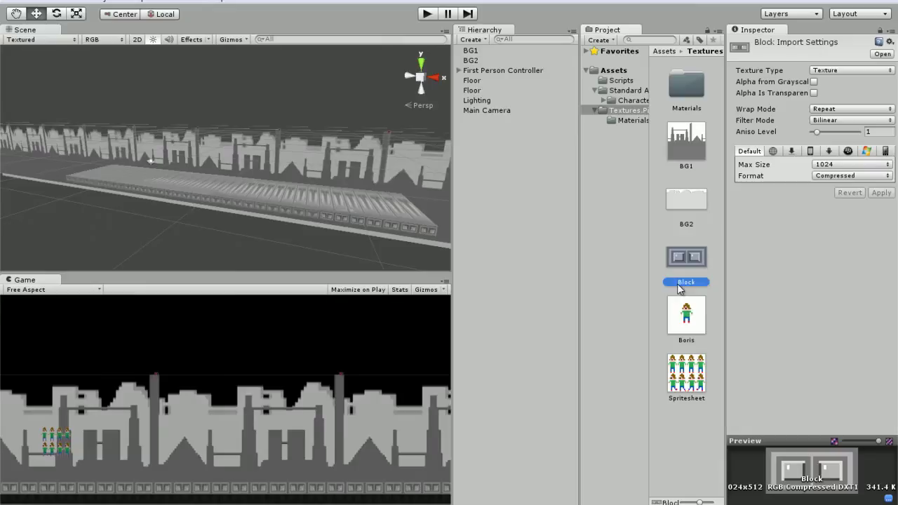
# Change the Shadow material's main color to RGB 49, 49, 40 with alpha about 71, and save color presets
pyautogui.click(632, 120)
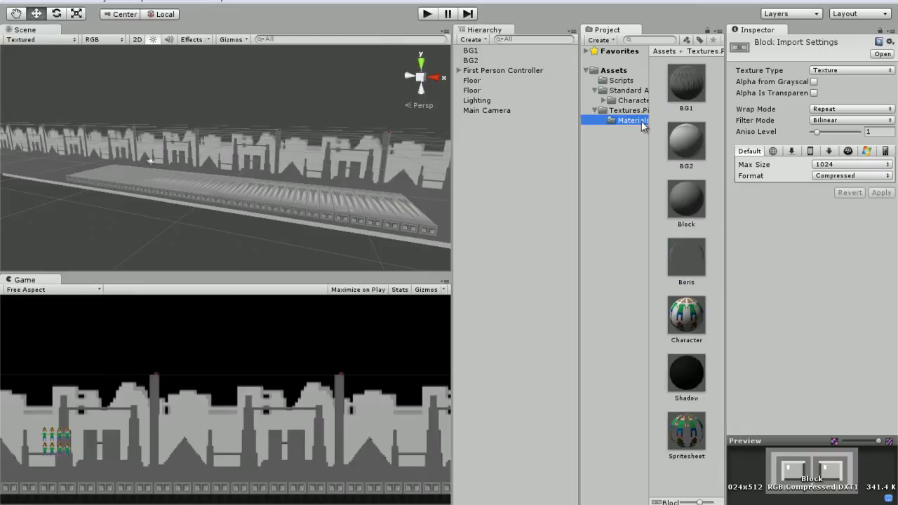
pyautogui.click(694, 379)
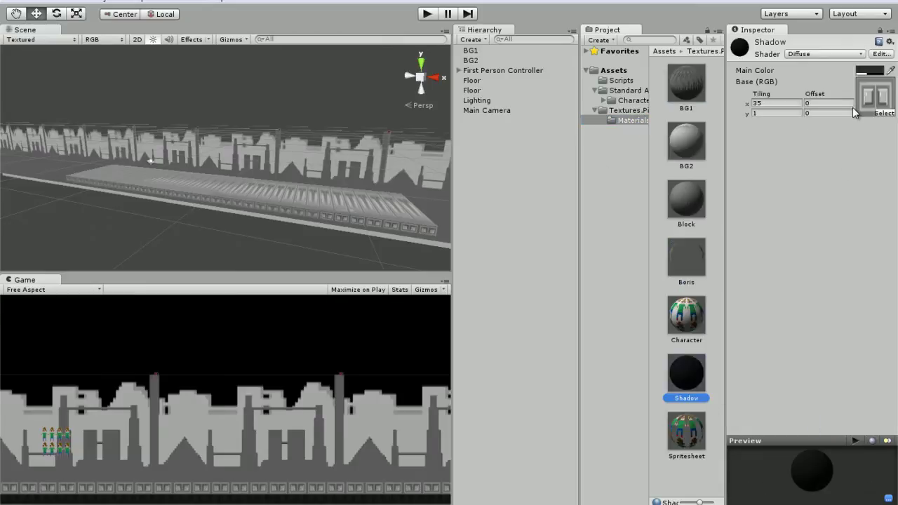
pyautogui.click(870, 70)
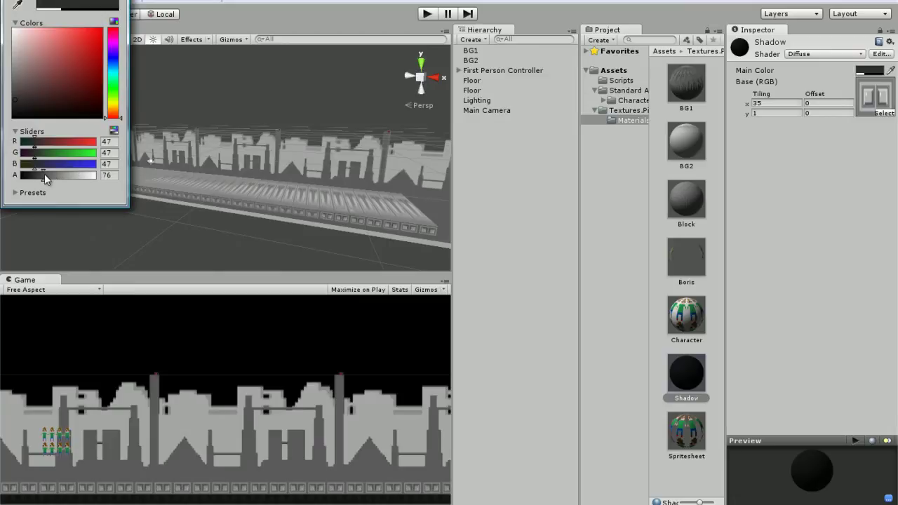
pyautogui.click(28, 192)
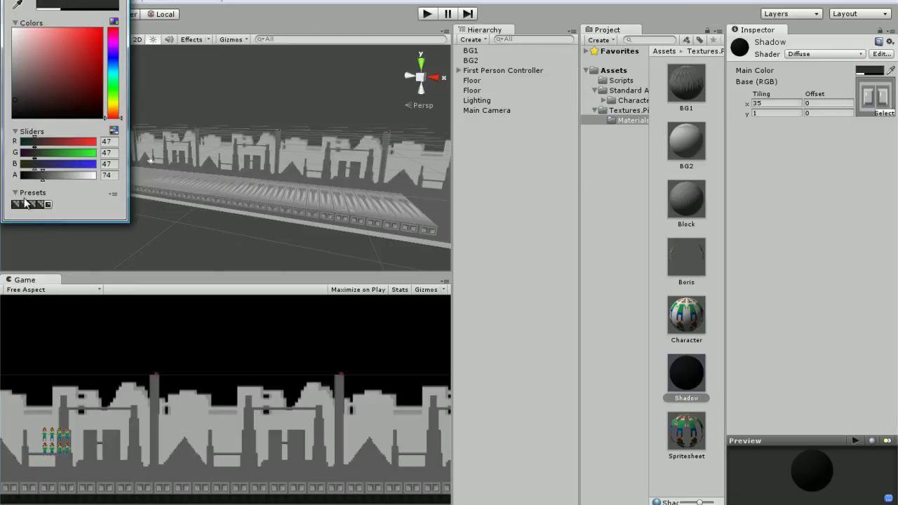
pyautogui.click(40, 203)
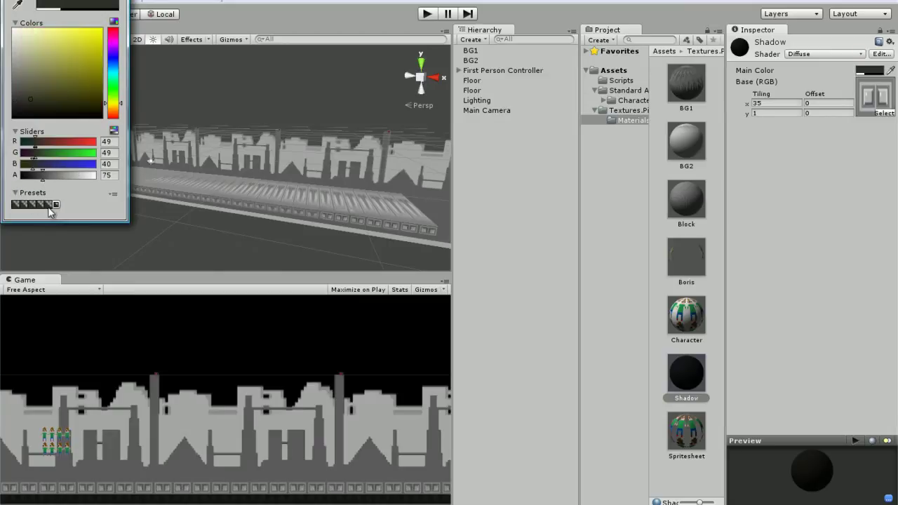
pyautogui.click(56, 204)
pyautogui.moveTo(44, 176)
pyautogui.mouseDown()
pyautogui.moveTo(88, 176)
pyautogui.moveTo(35, 178)
pyautogui.moveTo(90, 180)
pyautogui.moveTo(51, 178)
pyautogui.mouseUp()
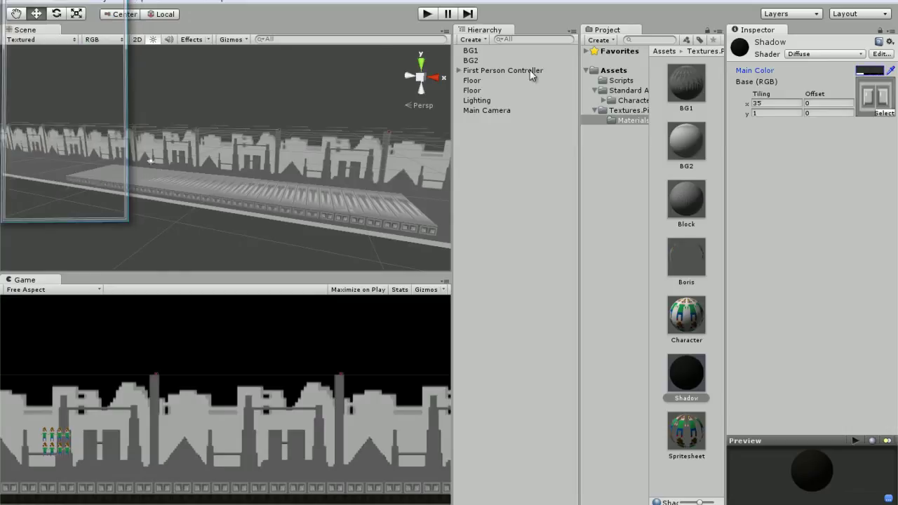
# Duplicate the Block texture in the textures folder
pyautogui.click(624, 111)
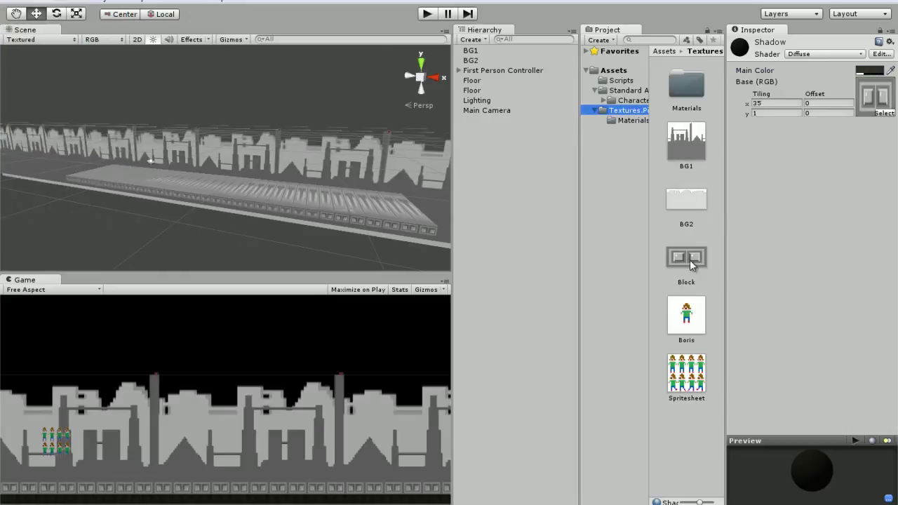
pyautogui.click(690, 260)
pyautogui.hotkey('ctrl', 'd')
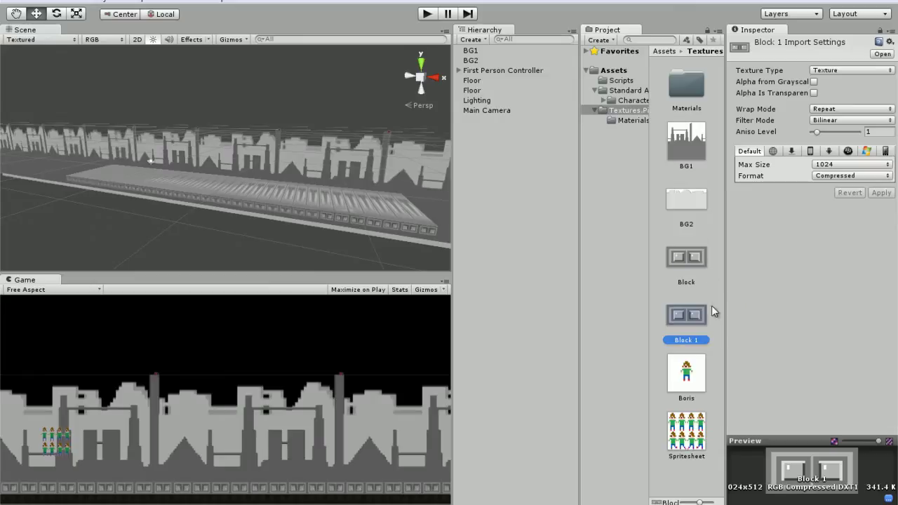
# Choose a block texture as the Shadow material's base texture
pyautogui.doubleClick(691, 89)
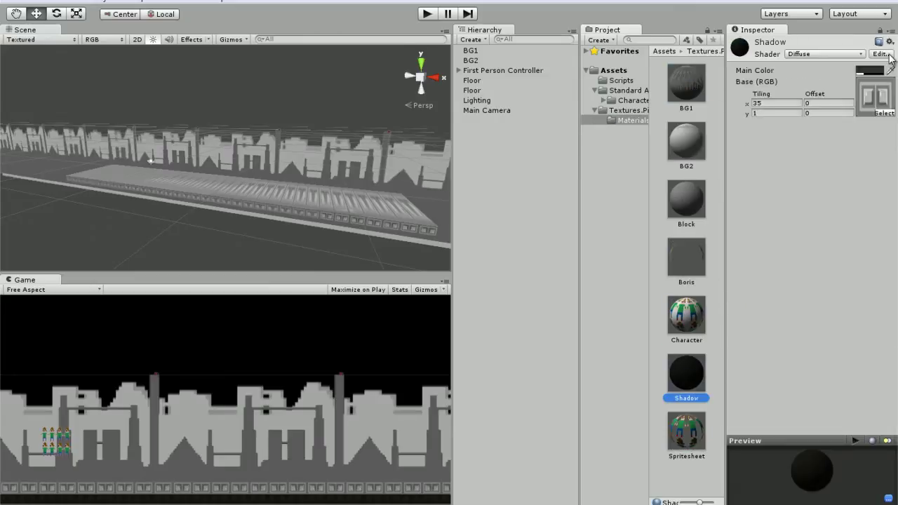
pyautogui.click(877, 91)
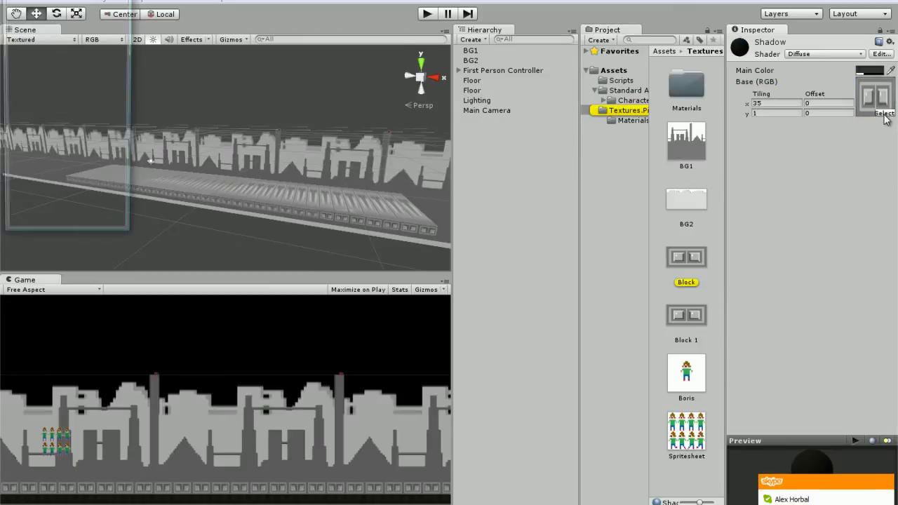
pyautogui.doubleClick(51, 99)
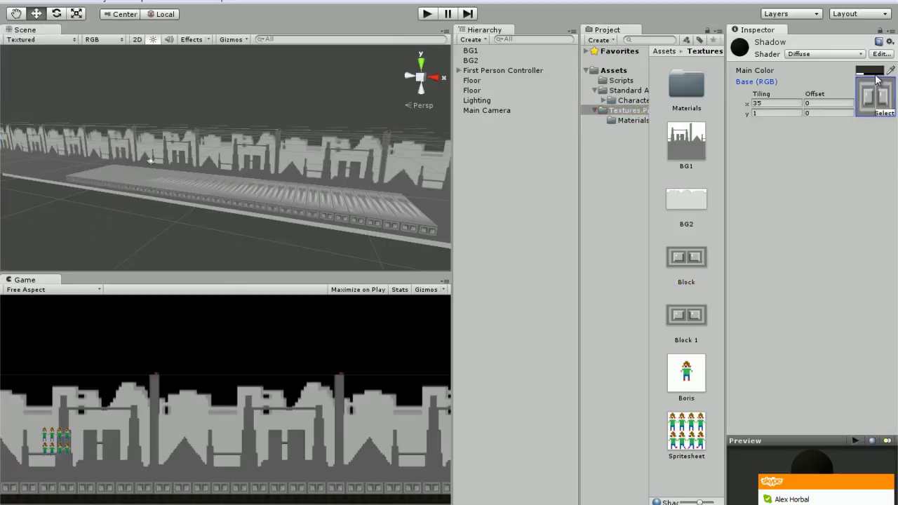
# Try the alpha options and look through the texture types in the Block 1 texture's import settings
pyautogui.click(696, 340)
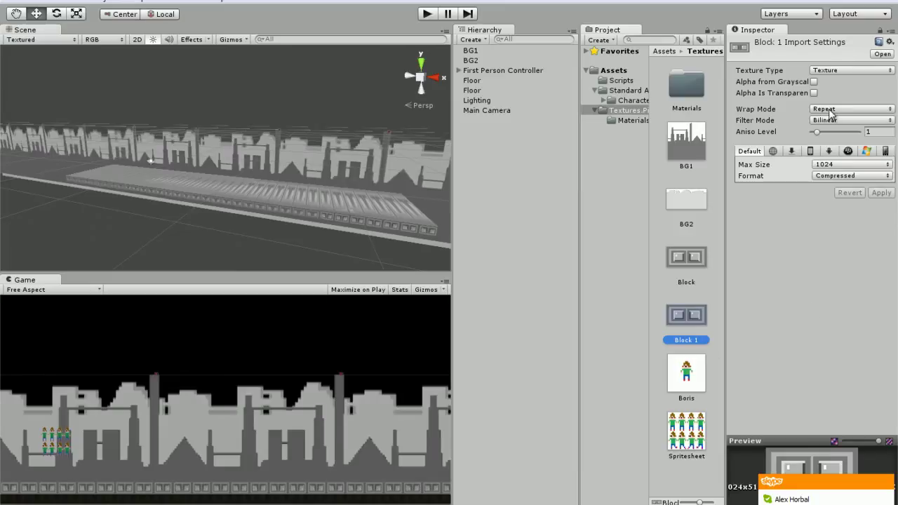
pyautogui.click(838, 71)
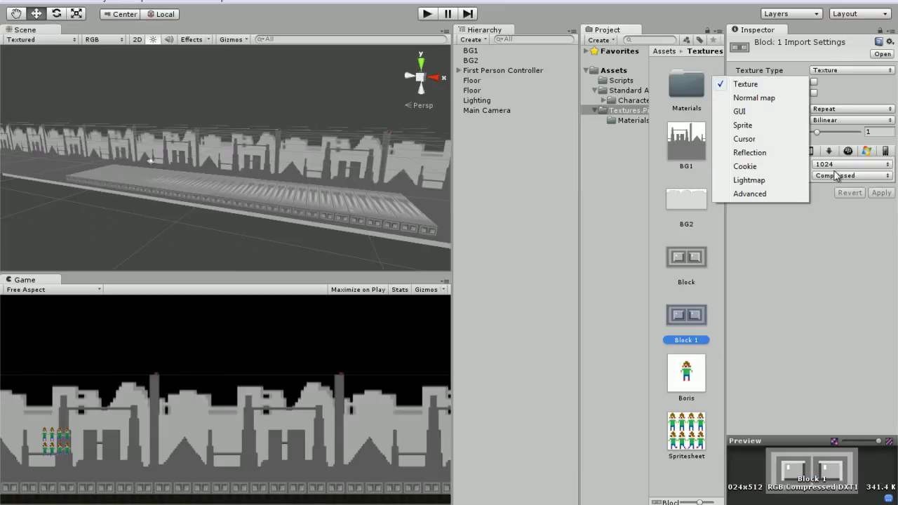
pyautogui.click(851, 94)
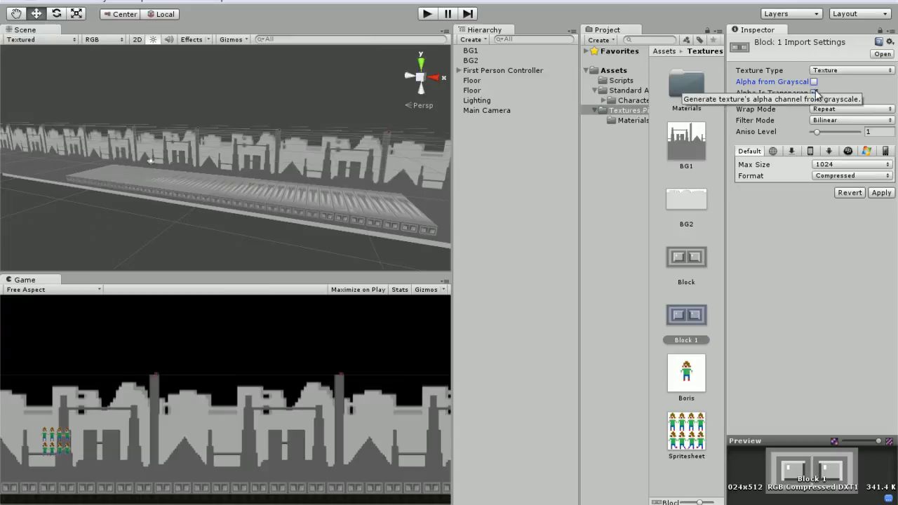
pyautogui.click(814, 92)
pyautogui.click(854, 68)
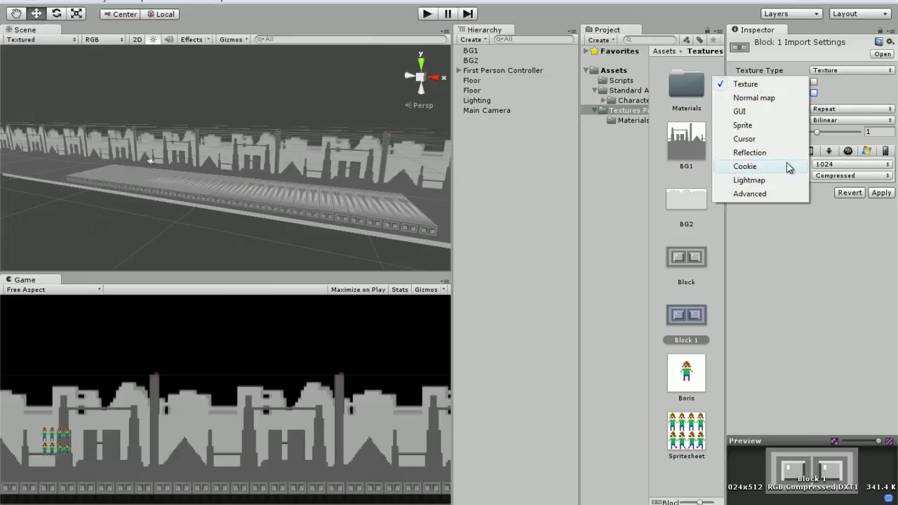
pyautogui.click(856, 94)
pyautogui.click(814, 92)
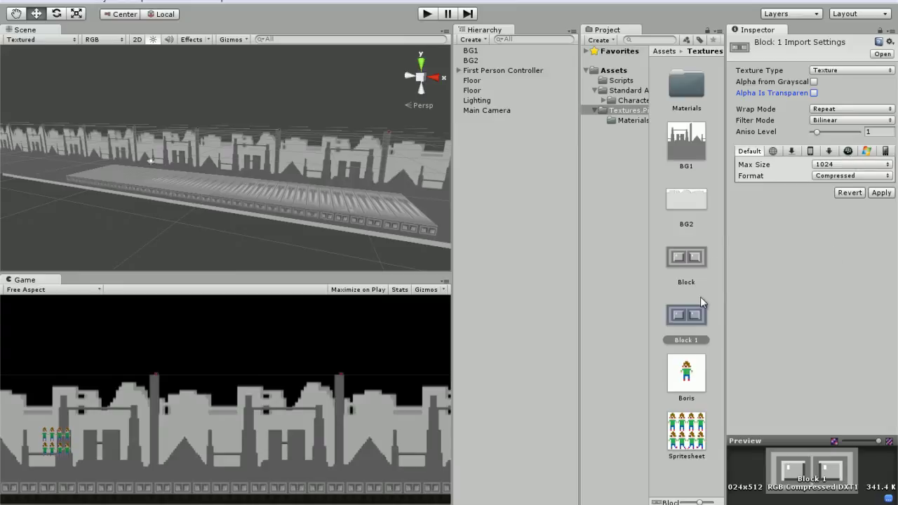
# Change the Shadow material's shader to Transparent/Diffuse
pyautogui.click(626, 120)
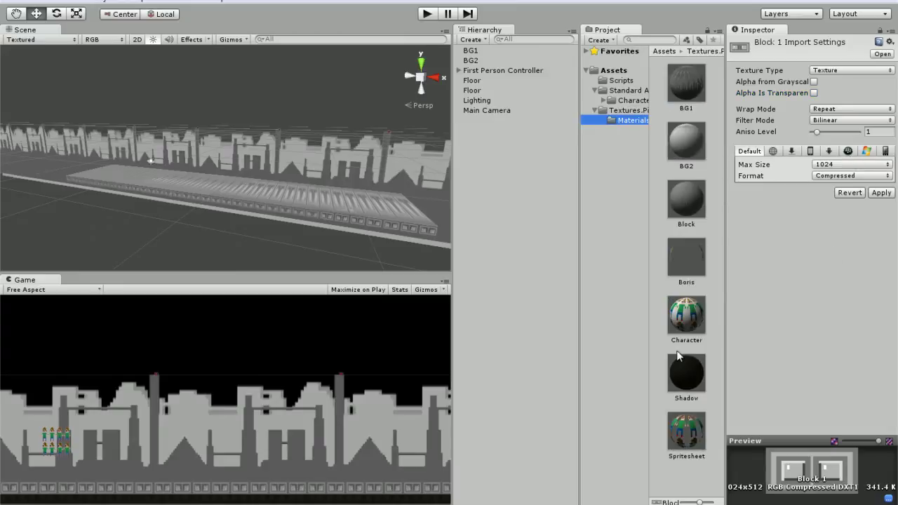
pyautogui.click(677, 356)
pyautogui.click(456, 279)
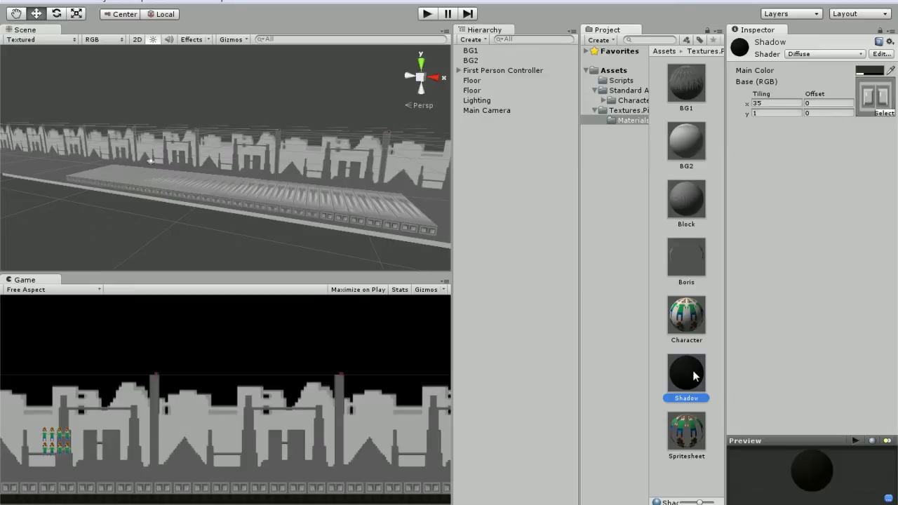
pyautogui.click(821, 54)
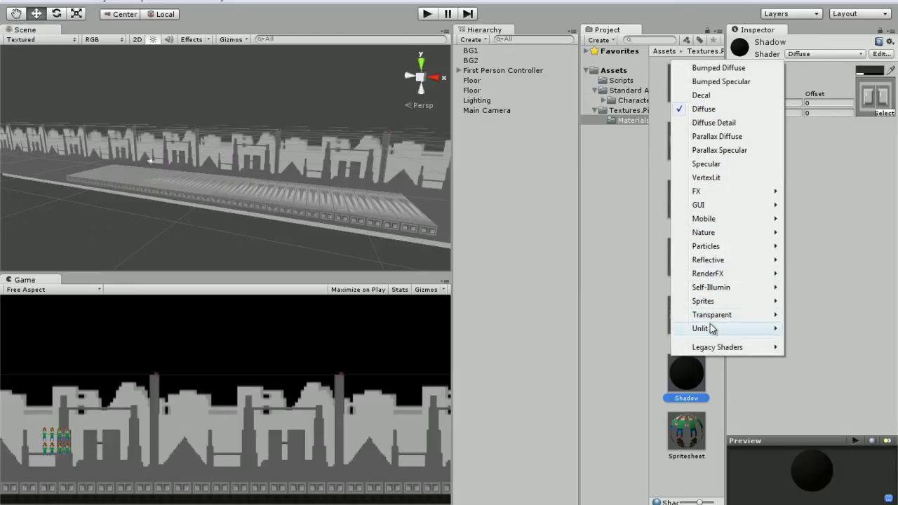
pyautogui.moveTo(716, 315)
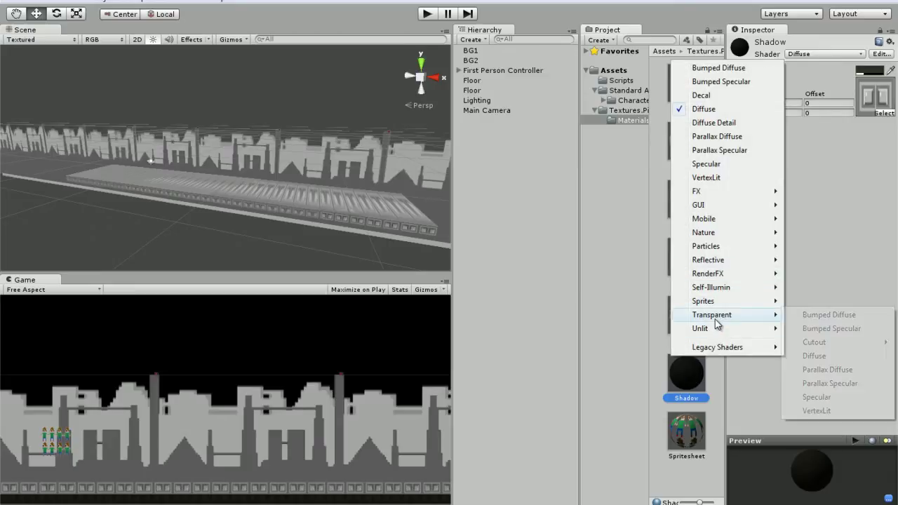
pyautogui.click(824, 356)
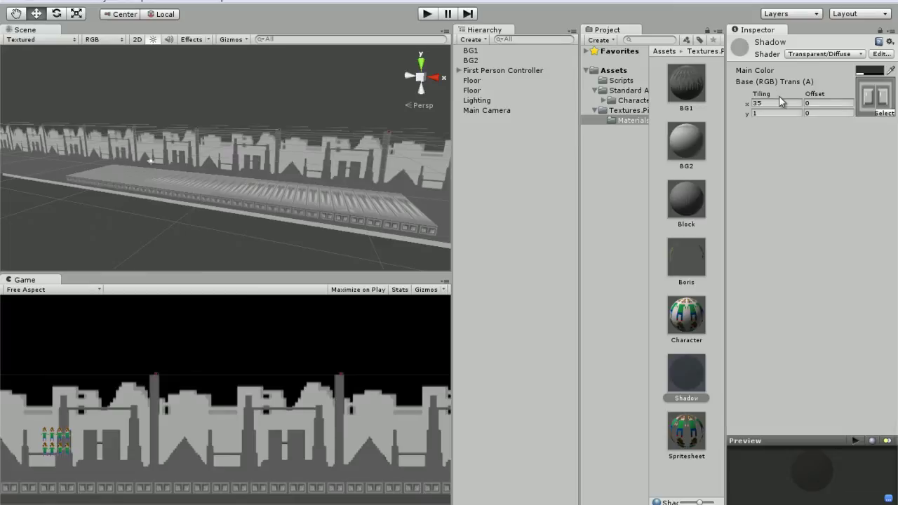
# Raise the alpha of the Shadow material's main color to 143
pyautogui.click(867, 71)
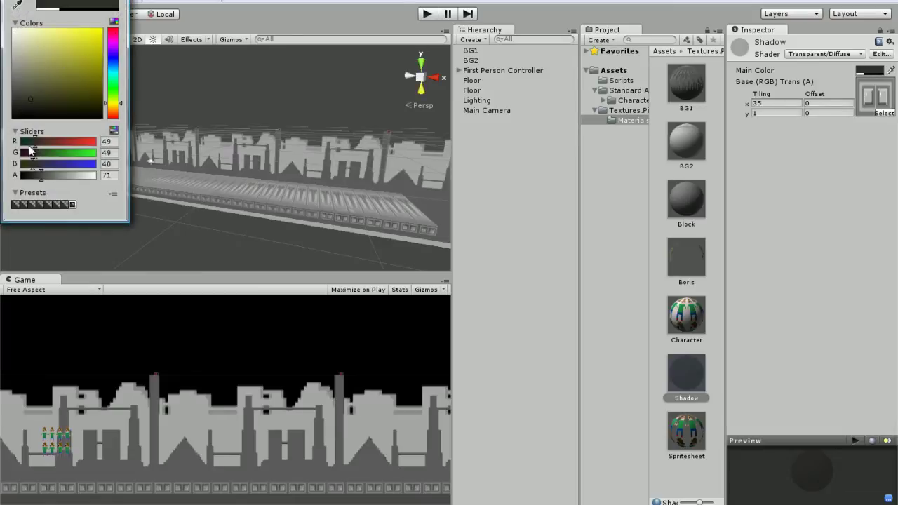
pyautogui.moveTo(40, 178); pyautogui.dragTo(61, 179)
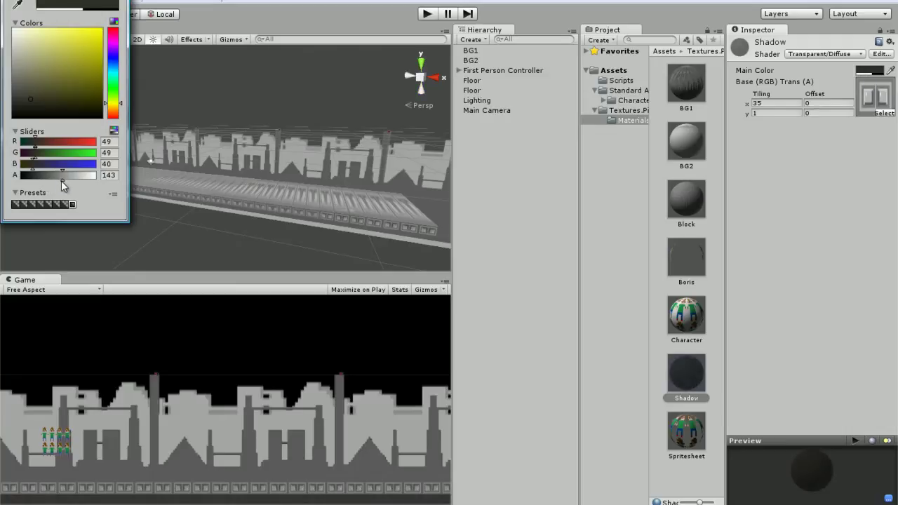
pyautogui.click(120, 1)
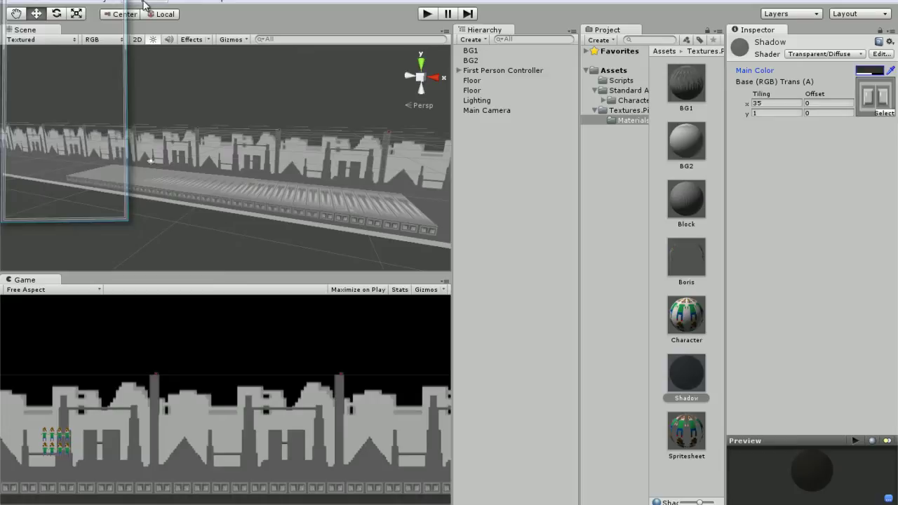
# Nudge the lower shadow Floor to about X -0.36 and Y -7.73 so it sits slightly offset under the block floor
pyautogui.click(470, 90)
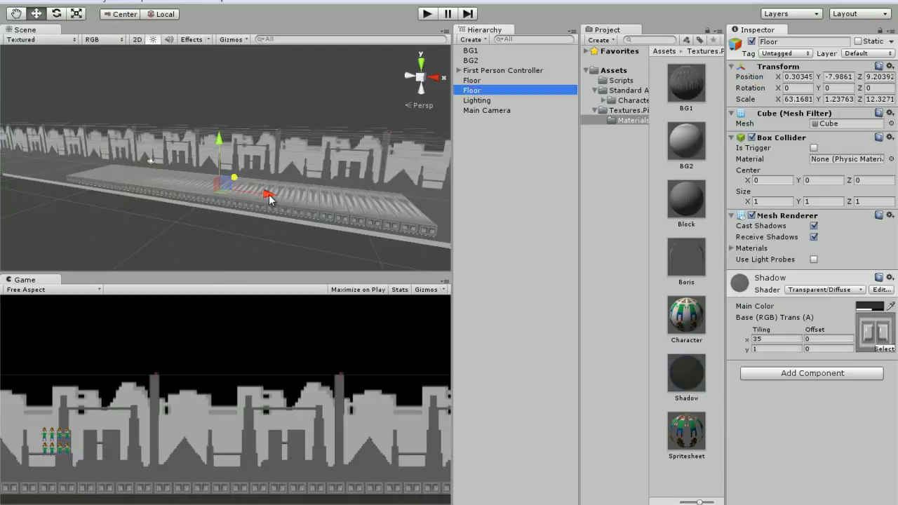
pyautogui.moveTo(270, 202); pyautogui.dragTo(267, 199)
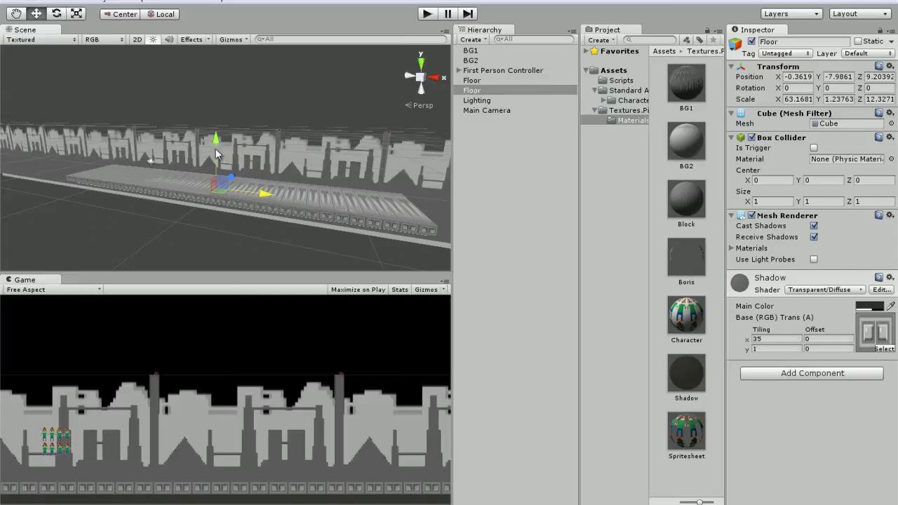
pyautogui.moveTo(215, 149); pyautogui.dragTo(214, 138)
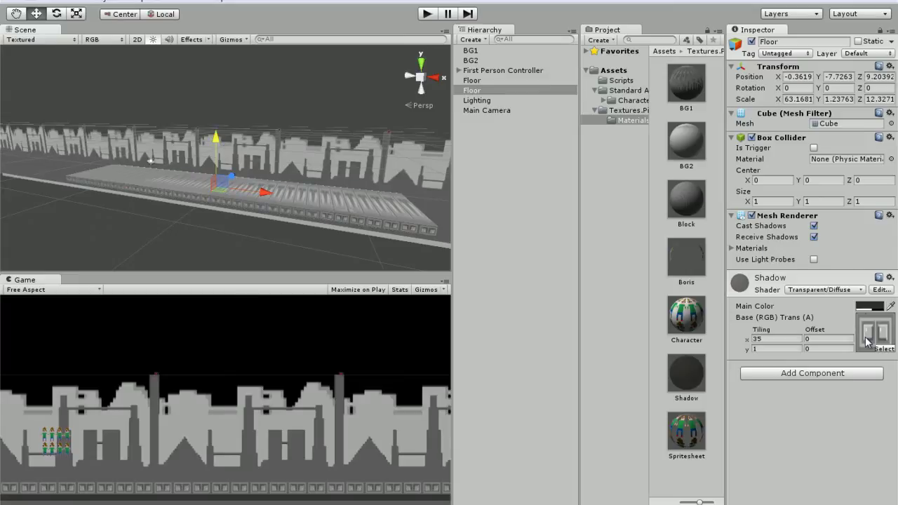
# Set the Shadow material's main color to R 54, G 54, B 52 with alpha 119
pyautogui.click(871, 307)
pyautogui.moveTo(33, 110)
pyautogui.mouseDown()
pyautogui.moveTo(9, 115)
pyautogui.moveTo(4, 134)
pyautogui.moveTo(27, 96)
pyautogui.mouseUp()
pyautogui.moveTo(63, 175); pyautogui.dragTo(56, 176)
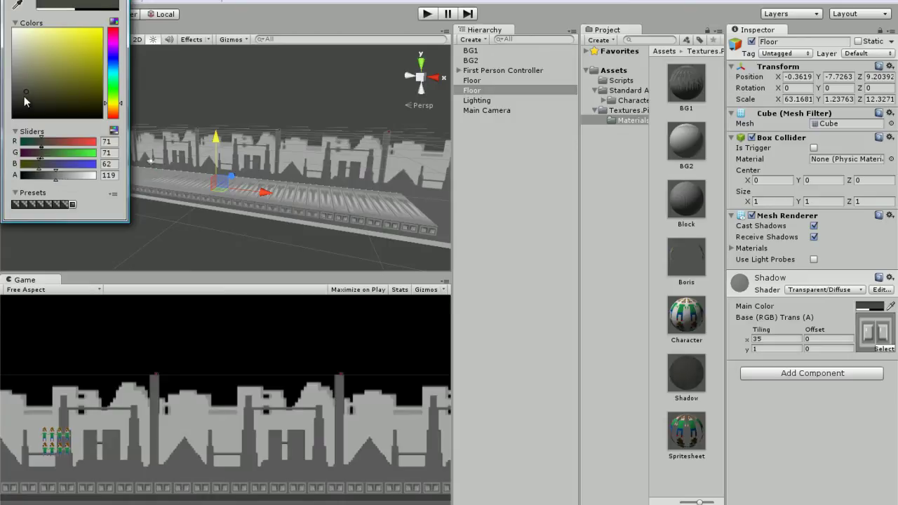
pyautogui.moveTo(25, 101)
pyautogui.mouseDown()
pyautogui.moveTo(25, 112)
pyautogui.moveTo(25, 93)
pyautogui.moveTo(20, 100)
pyautogui.mouseUp()
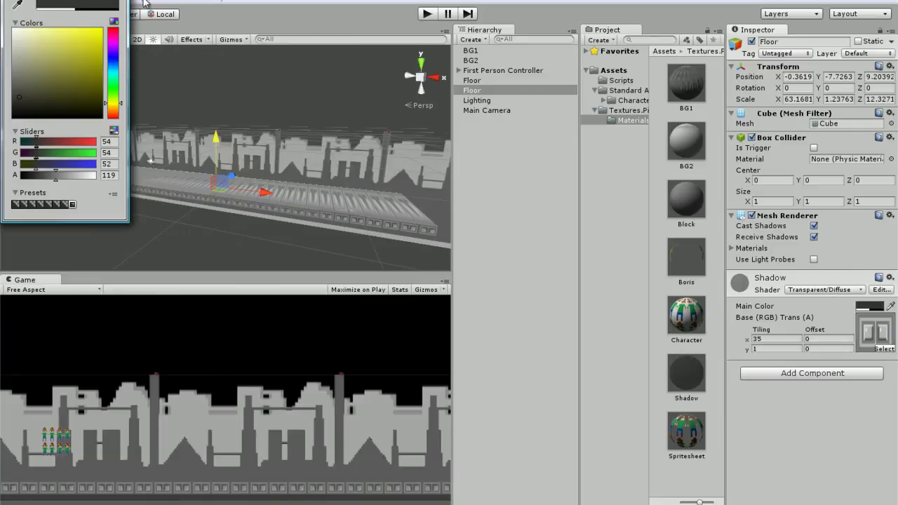
# Play-test the game, running and jumping the character along the floor to examine its shadow, and stop playing
pyautogui.click(427, 13)
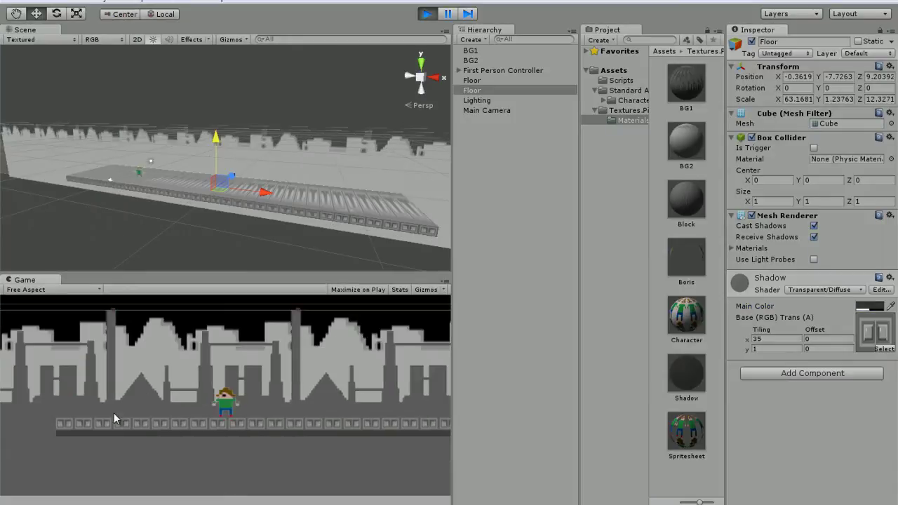
pyautogui.press('d')
pyautogui.press('space')
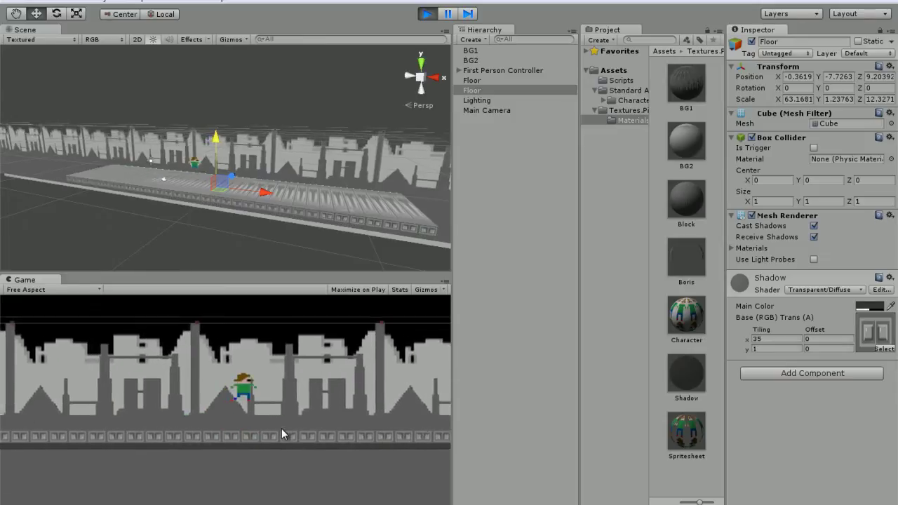
pyautogui.press('d')
pyautogui.press('space')
pyautogui.press('space')
pyautogui.press('space')
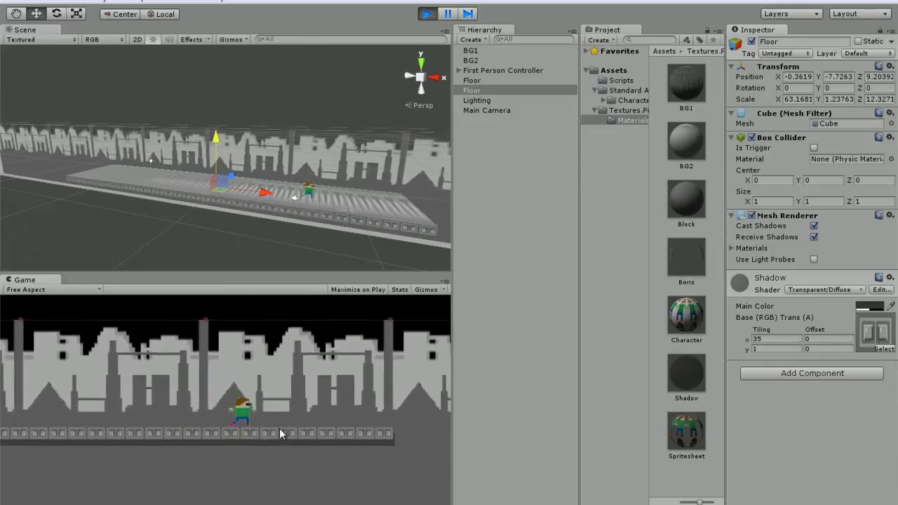
pyautogui.press('a')
pyautogui.hotkey('ctrl', 'p')
# Parent the shadow Floor under the block Floor in the hierarchy
pyautogui.click(474, 81)
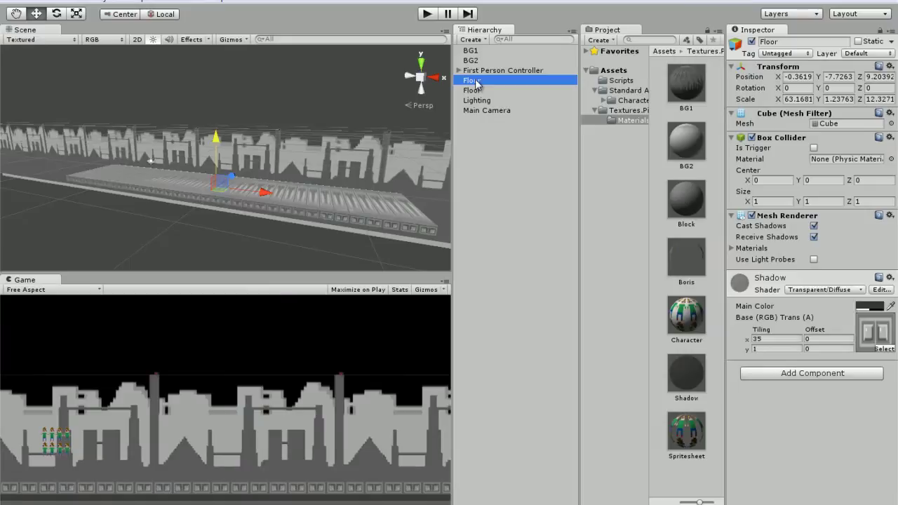
pyautogui.click(475, 90)
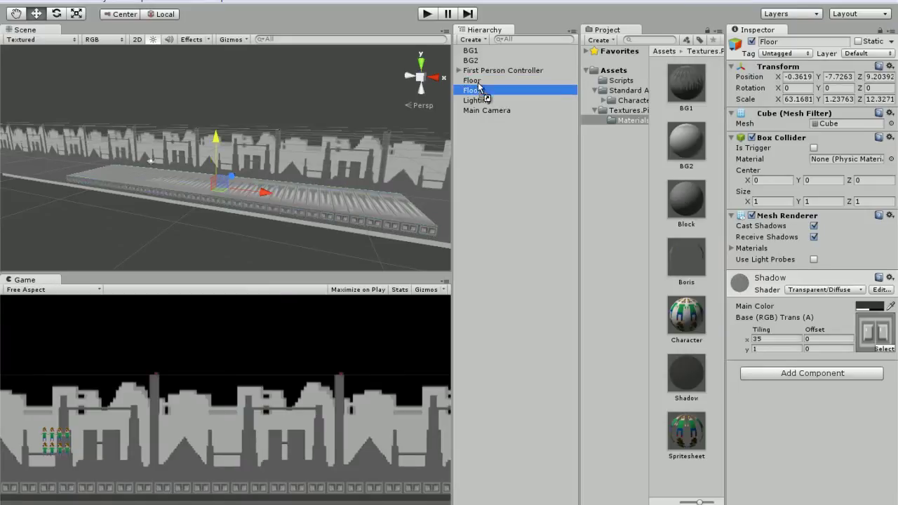
pyautogui.moveTo(477, 89); pyautogui.dragTo(480, 81)
# Duplicate the block Floor with its shadow child and raise the copy to about Y 4.4
pyautogui.click(483, 81)
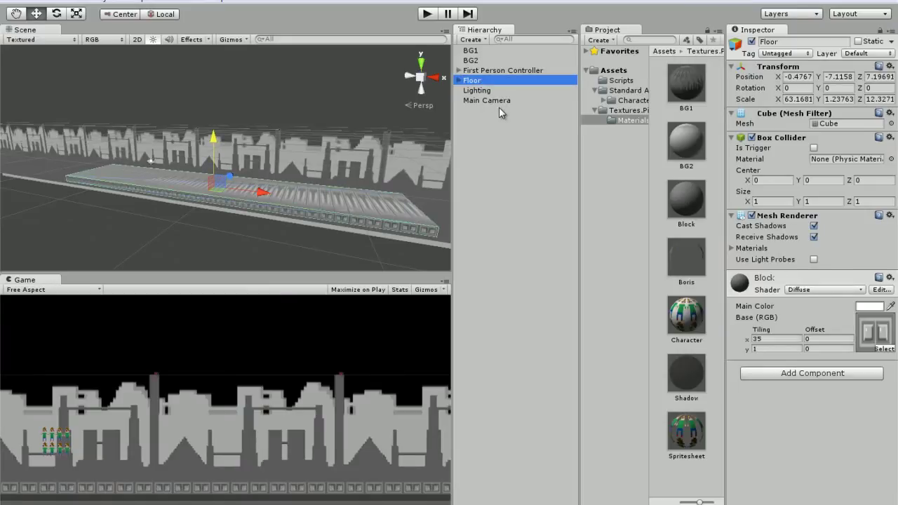
pyautogui.hotkey('ctrl', 'd')
pyautogui.moveTo(215, 141); pyautogui.dragTo(251, 111)
# Rotate the raised Floor copy upright by setting its Z rotation to -90 degrees
pyautogui.press('e')
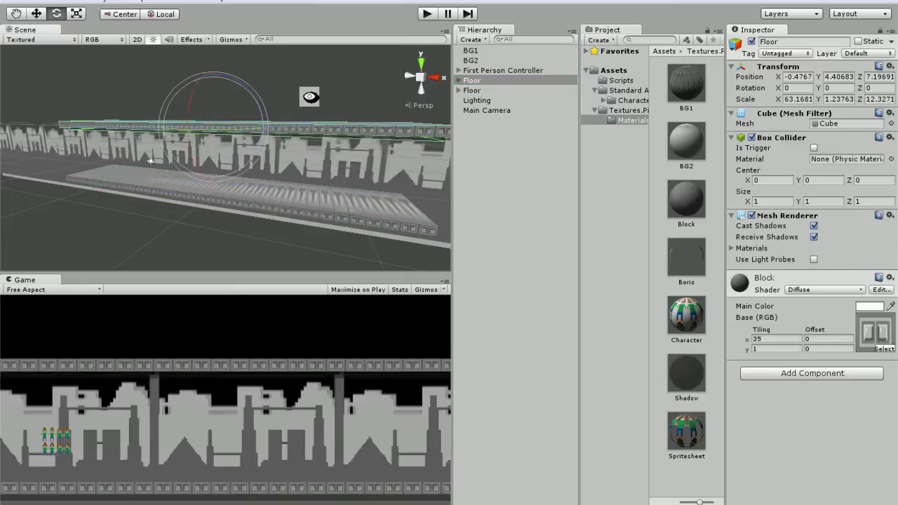
pyautogui.keyDown('alt'); pyautogui.moveTo(309, 96); pyautogui.dragTo(181, 138); pyautogui.keyUp('alt')
pyautogui.moveTo(217, 98); pyautogui.dragTo(223, 121)
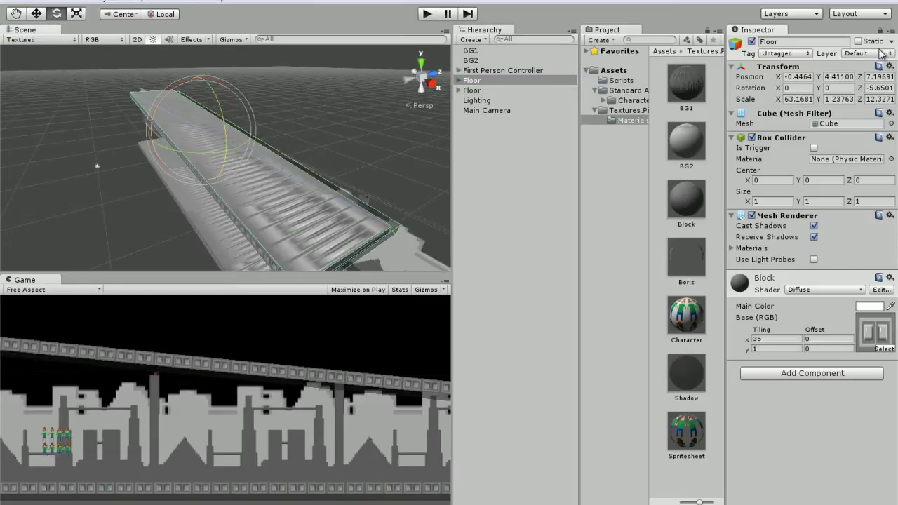
pyautogui.click(876, 87)
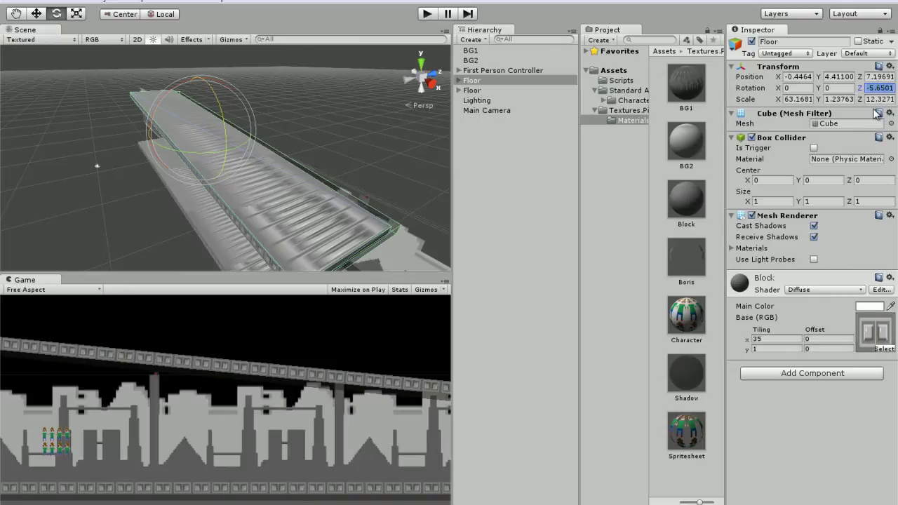
pyautogui.write('90')
pyautogui.press('BackSpace')
pyautogui.press('BackSpace')
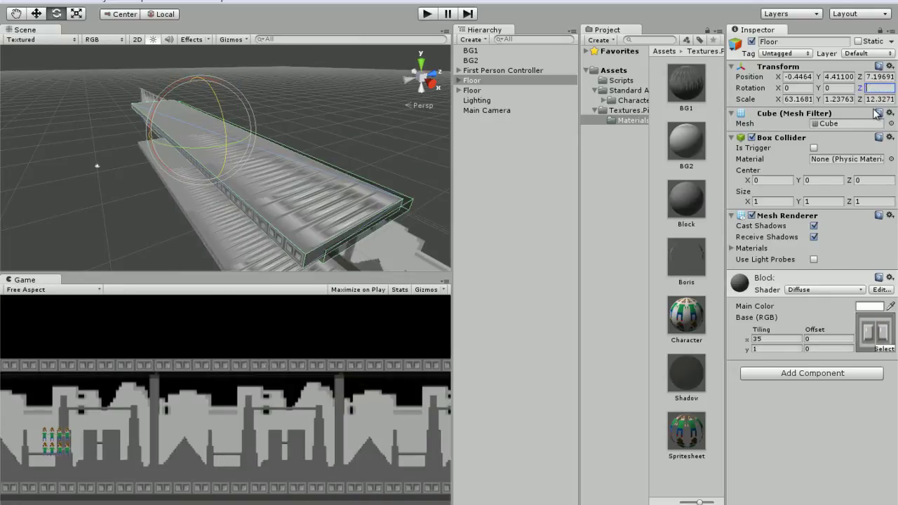
pyautogui.write('-90')
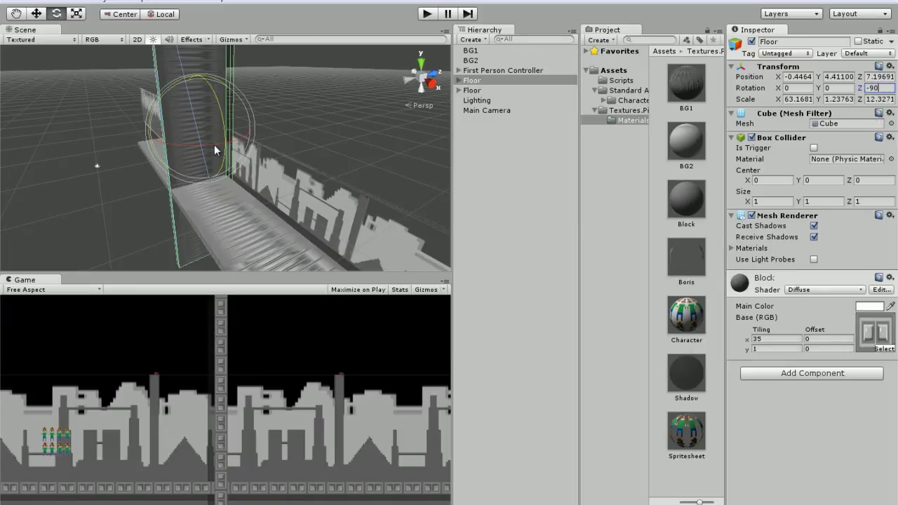
# Try Y rotations of 180, 124 and 240 degrees on the upright Floor copy
pyautogui.moveTo(214, 145); pyautogui.dragTo(194, 144)
pyautogui.click(835, 89)
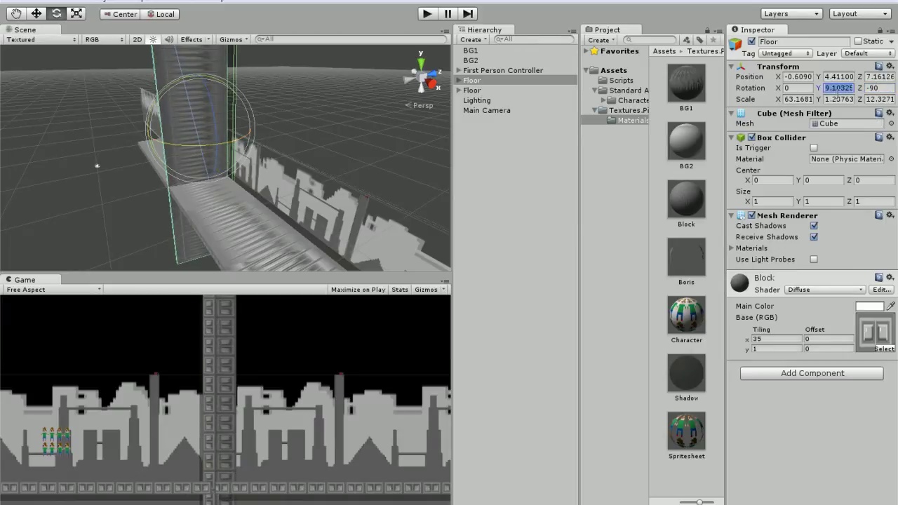
pyautogui.write('180')
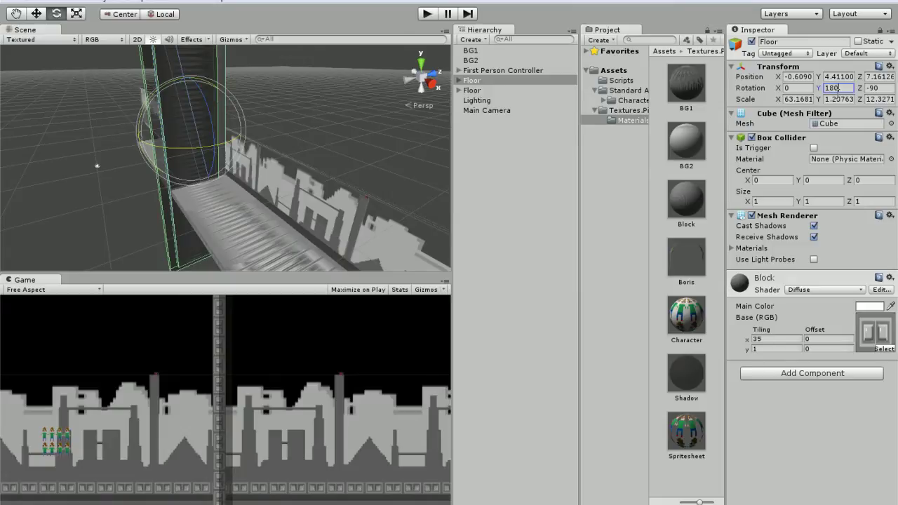
pyautogui.press('BackSpace')
pyautogui.press('BackSpace')
pyautogui.press('BackSpace')
pyautogui.write('124')
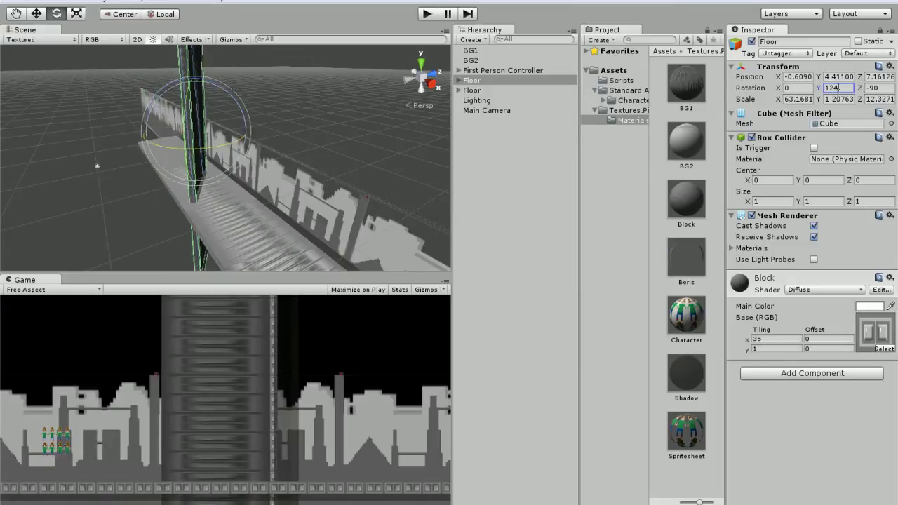
pyautogui.press('BackSpace')
pyautogui.press('BackSpace')
pyautogui.press('BackSpace')
pyautogui.write('240')
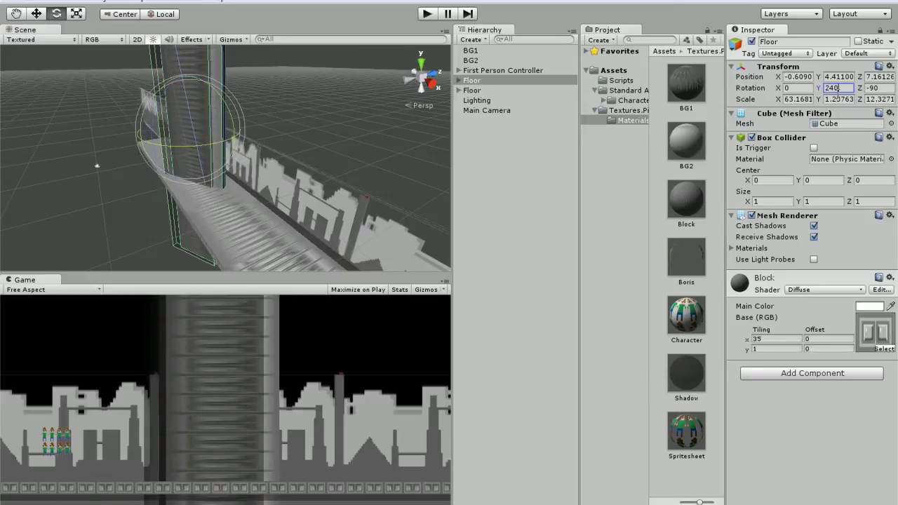
# Set the upright Floor copy's Y rotation to 180 degrees
pyautogui.press('BackSpace')
pyautogui.press('BackSpace')
pyautogui.press('BackSpace')
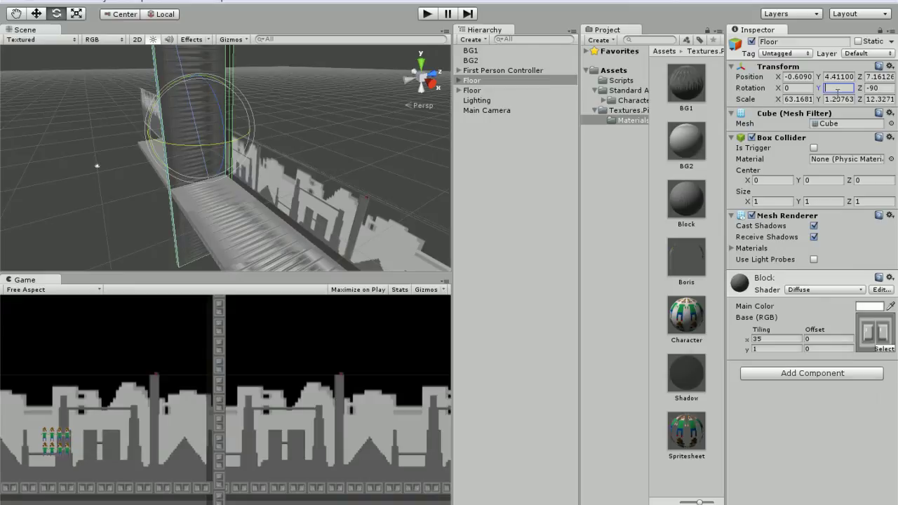
pyautogui.write('90')
pyautogui.press('BackSpace')
pyautogui.press('BackSpace')
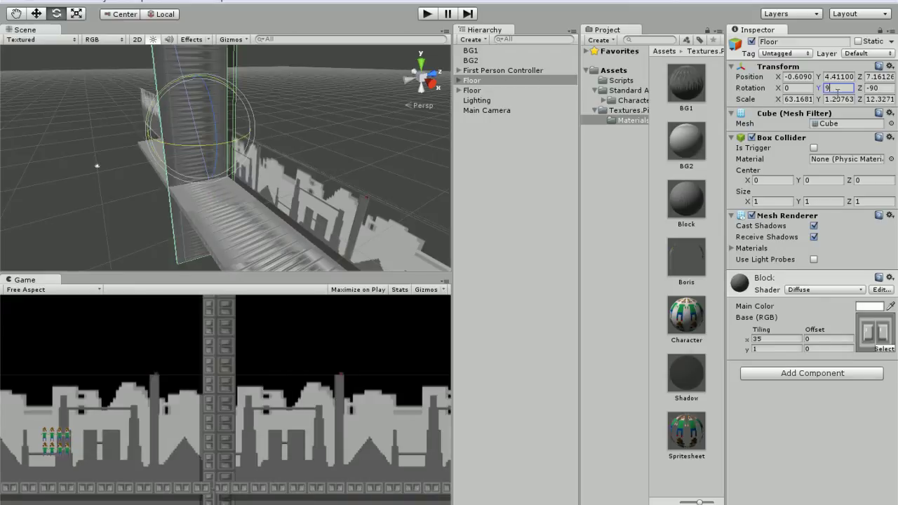
pyautogui.write('180')
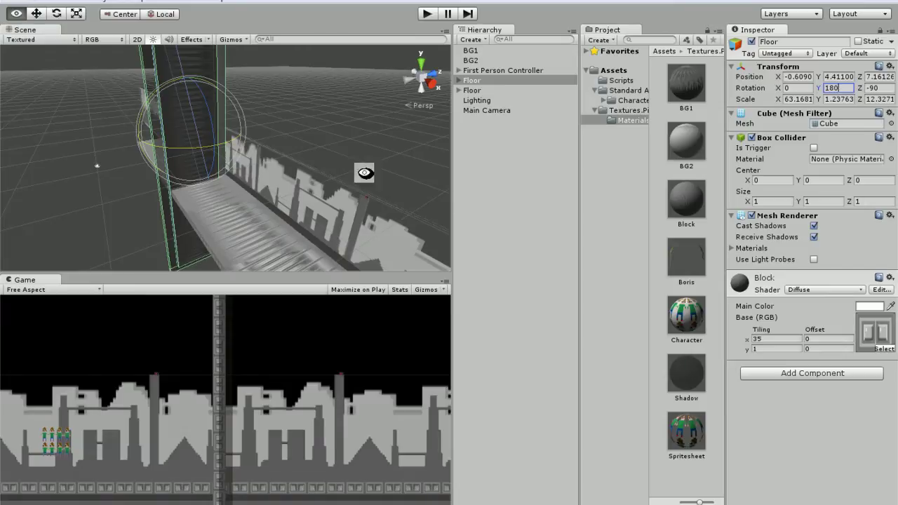
# Move the upright Floor copy to the left end of the level, at about X -21.2
pyautogui.keyDown('alt'); pyautogui.moveTo(360, 176); pyautogui.dragTo(268, 128); pyautogui.keyUp('alt')
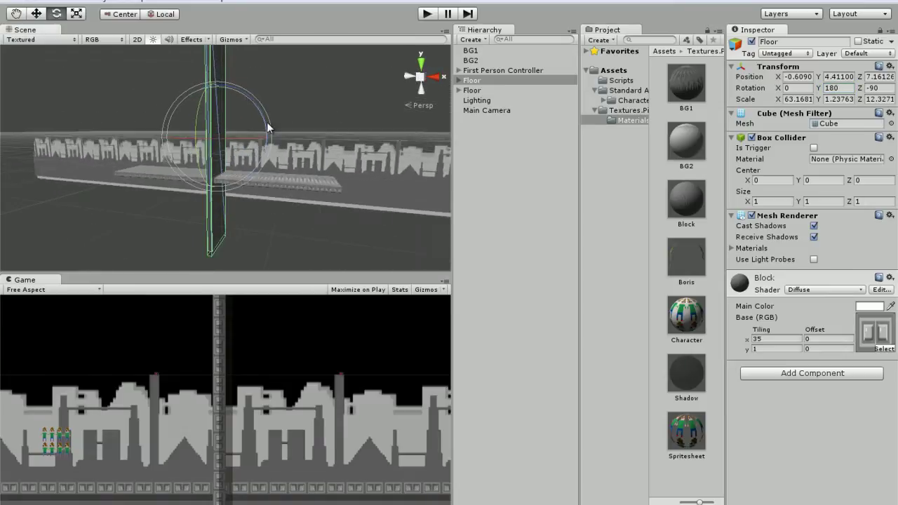
pyautogui.press('w')
pyautogui.moveTo(176, 136); pyautogui.dragTo(201, 151)
pyautogui.click(189, 159)
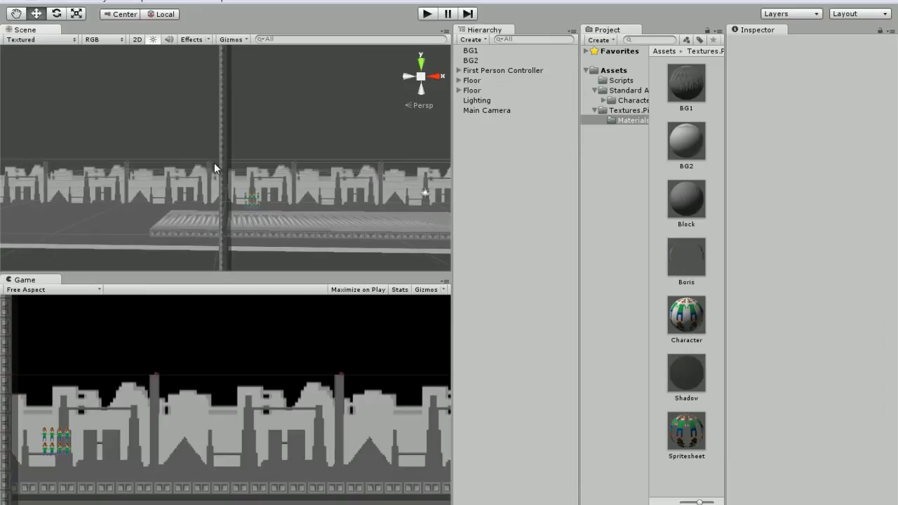
pyautogui.click(232, 172)
pyautogui.moveTo(179, 165); pyautogui.dragTo(176, 166)
pyautogui.keyDown('alt'); pyautogui.moveTo(202, 137); pyautogui.dragTo(229, 132); pyautogui.keyUp('alt')
pyautogui.moveTo(229, 132); pyautogui.dragTo(259, 131, button='middle')
# Offset the upright wall's child shadow Floor sideways so it shows beside the blocks, at about local Y 0.226
pyautogui.click(459, 81)
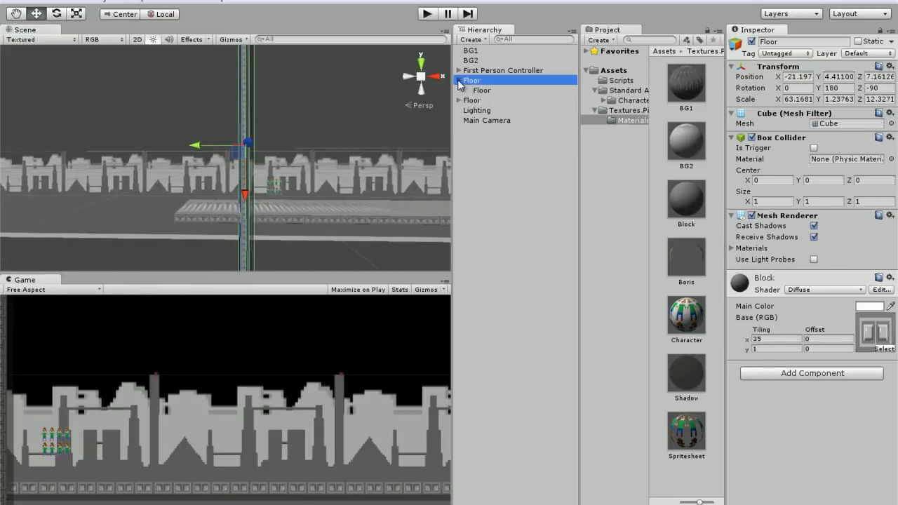
pyautogui.press('f')
pyautogui.scroll(4, 227, 135)
pyautogui.scroll(6, 236, 139)
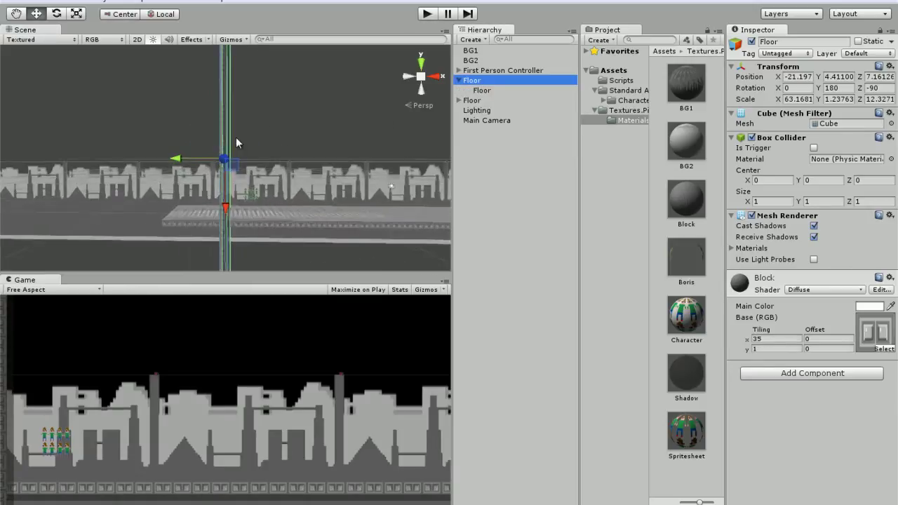
pyautogui.click(483, 91)
pyautogui.moveTo(181, 157)
pyautogui.mouseDown()
pyautogui.moveTo(158, 160)
pyautogui.moveTo(257, 180)
pyautogui.moveTo(237, 174)
pyautogui.moveTo(290, 168)
pyautogui.moveTo(290, 144)
pyautogui.moveTo(181, 160)
pyautogui.mouseUp()
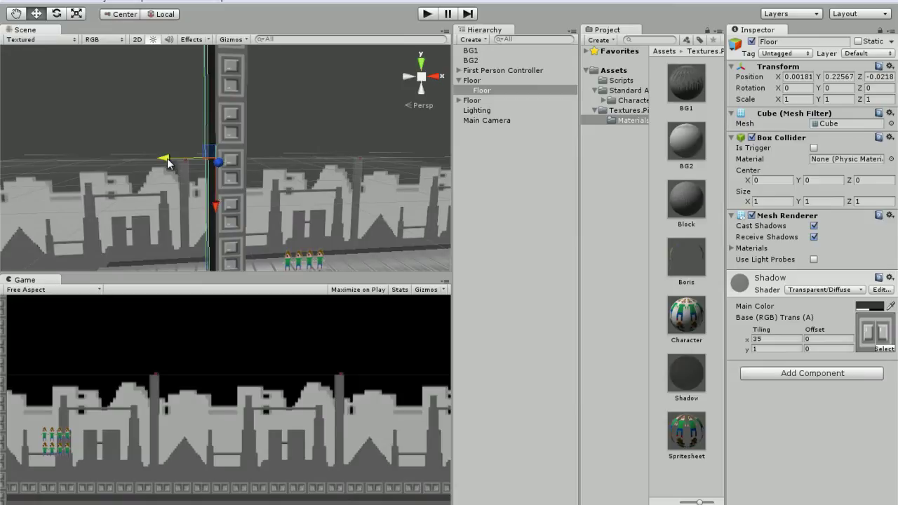
pyautogui.click(256, 139)
pyautogui.keyDown('alt'); pyautogui.moveTo(256, 138); pyautogui.dragTo(368, 94); pyautogui.keyUp('alt')
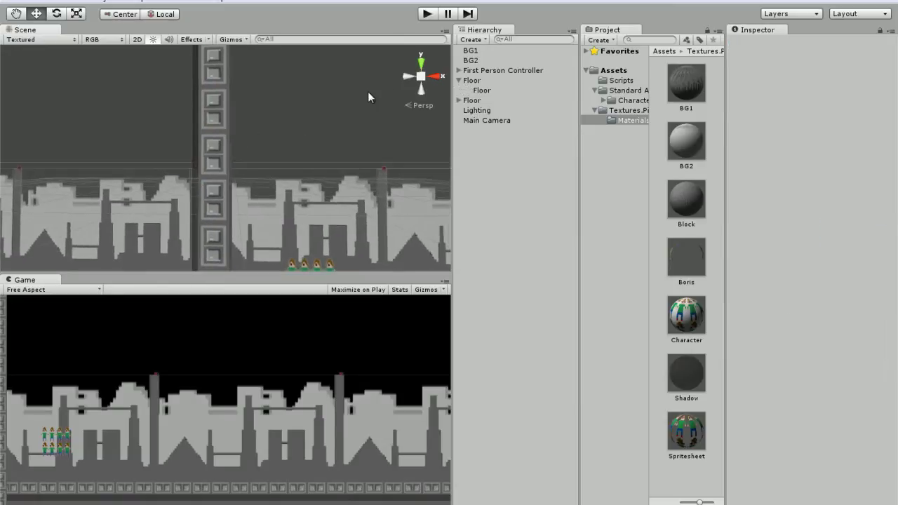
# Play-test the level, running the character right and left to examine the new wall
pyautogui.click(426, 14)
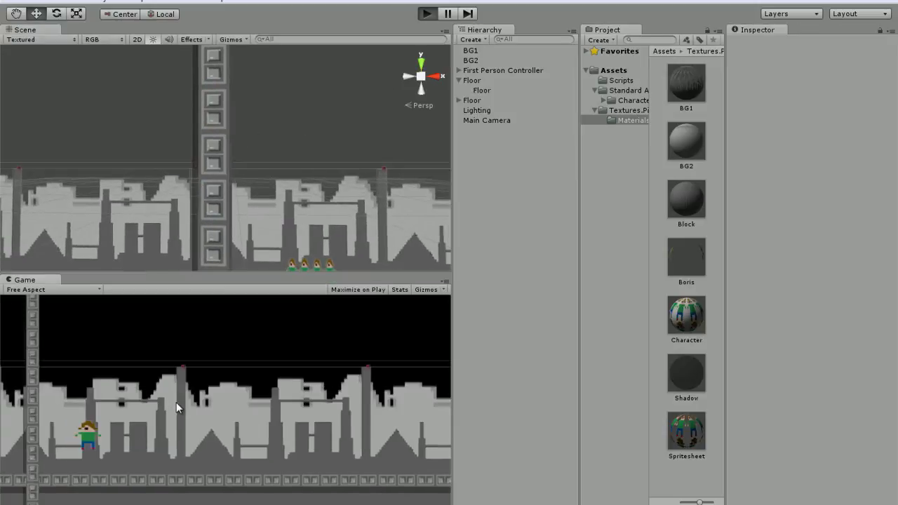
pyautogui.press('Right')
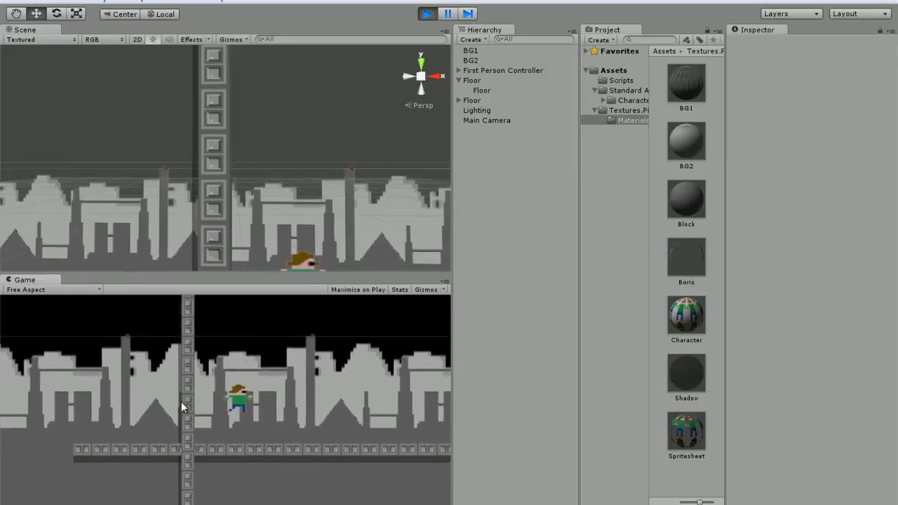
pyautogui.press('Left')
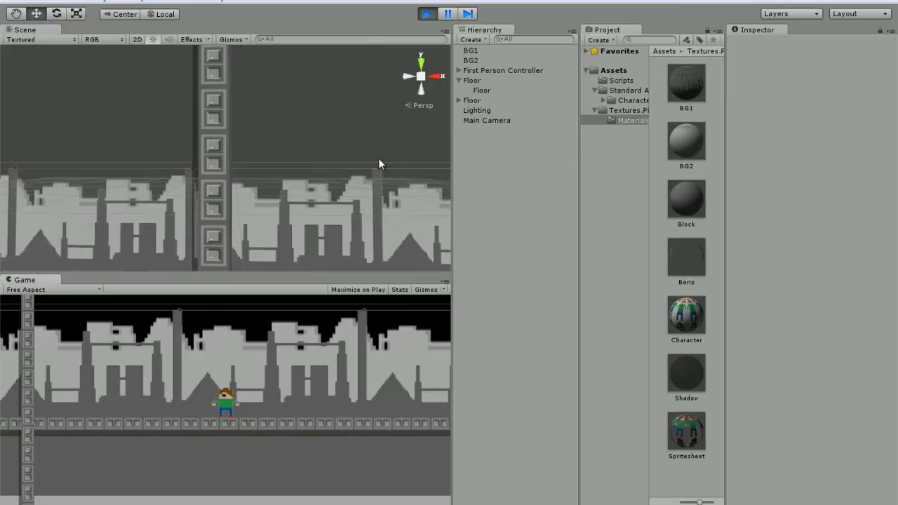
# Move the upright wall in depth to about Z 7.42 and play-test the level
pyautogui.click(427, 14)
pyautogui.click(494, 77)
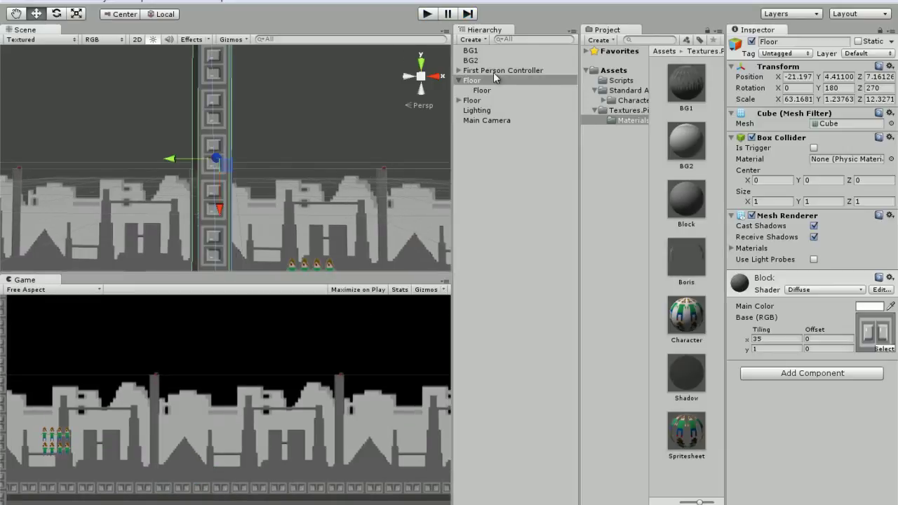
pyautogui.keyDown('alt'); pyautogui.moveTo(223, 173); pyautogui.dragTo(351, 236); pyautogui.keyUp('alt')
pyautogui.click(351, 235)
pyautogui.hotkey('ctrl', 'p')
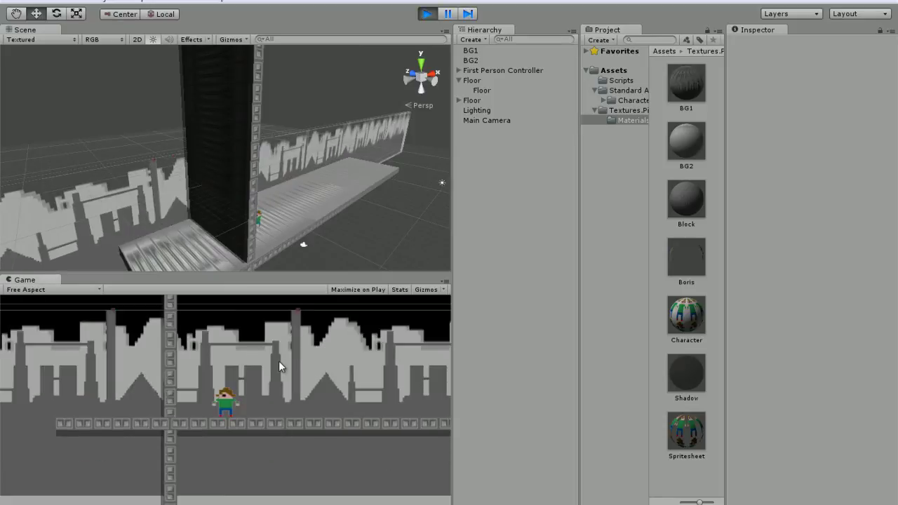
pyautogui.click(426, 14)
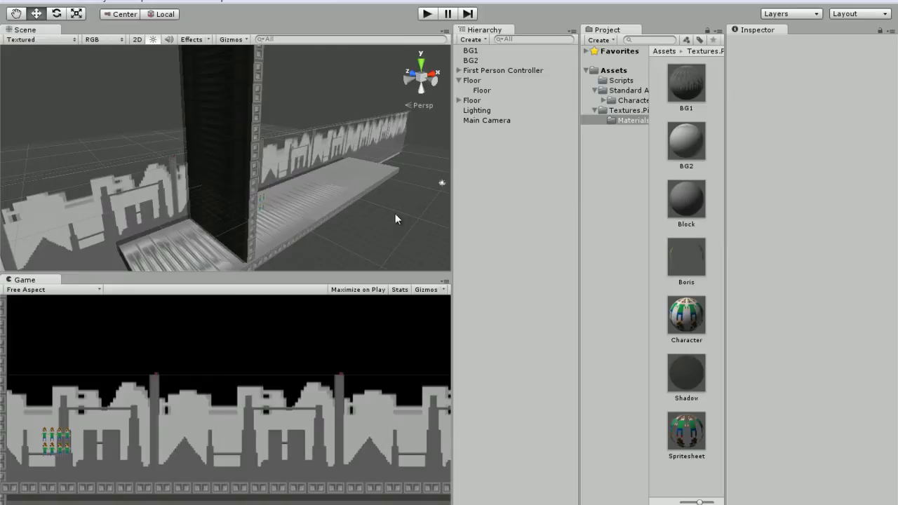
# Move the Main Camera sideways to about X -4.16 so the left wall is in frame
pyautogui.click(482, 118)
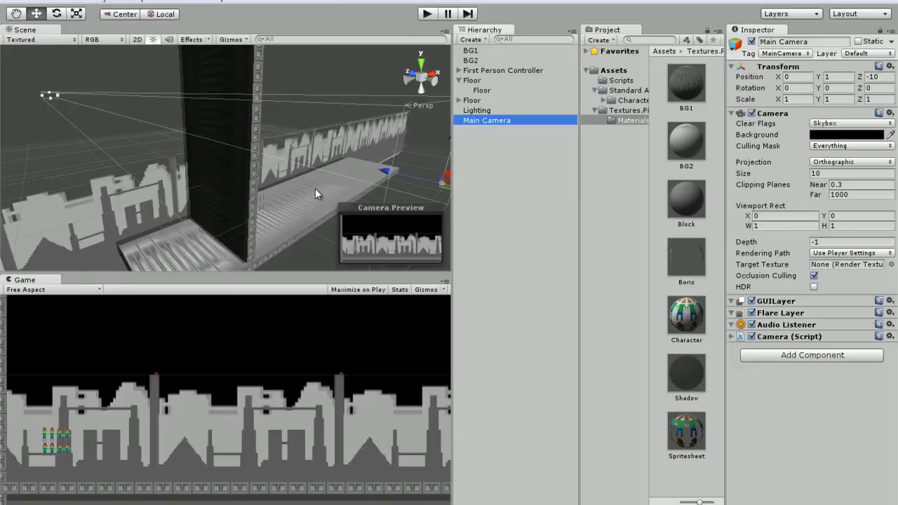
pyautogui.scroll(-3, 403, 190)
pyautogui.keyDown('alt'); pyautogui.moveTo(412, 169); pyautogui.dragTo(341, 124); pyautogui.keyUp('alt')
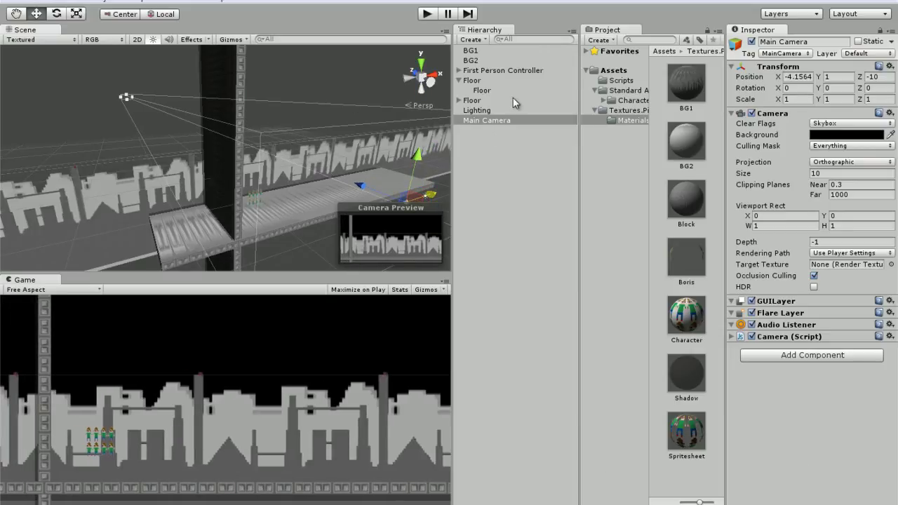
# Shorten the upright wall Floor to an X scale of about 57.58 and position it at about Y 4.31
pyautogui.click(484, 91)
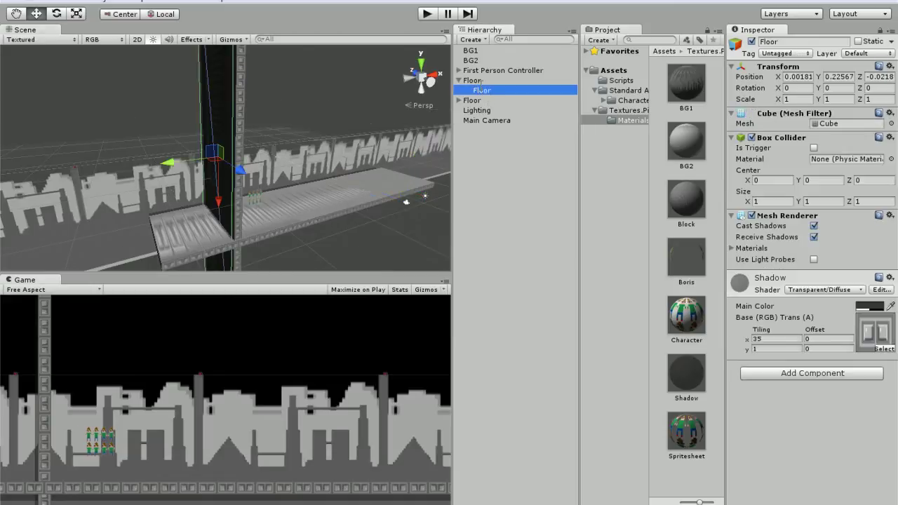
pyautogui.click(480, 81)
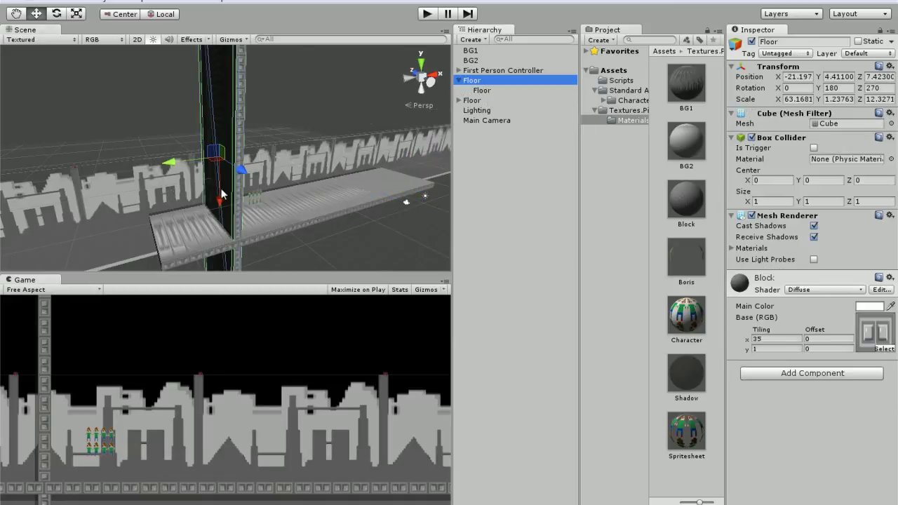
pyautogui.moveTo(219, 204); pyautogui.dragTo(220, 200)
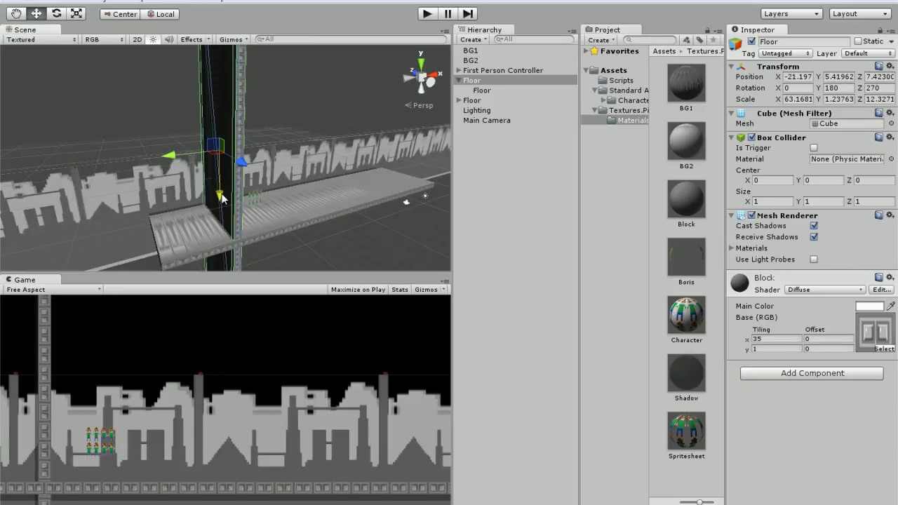
pyautogui.press('r')
pyautogui.moveTo(218, 202); pyautogui.dragTo(220, 199)
pyautogui.press('w')
pyautogui.press('r')
pyautogui.press('w')
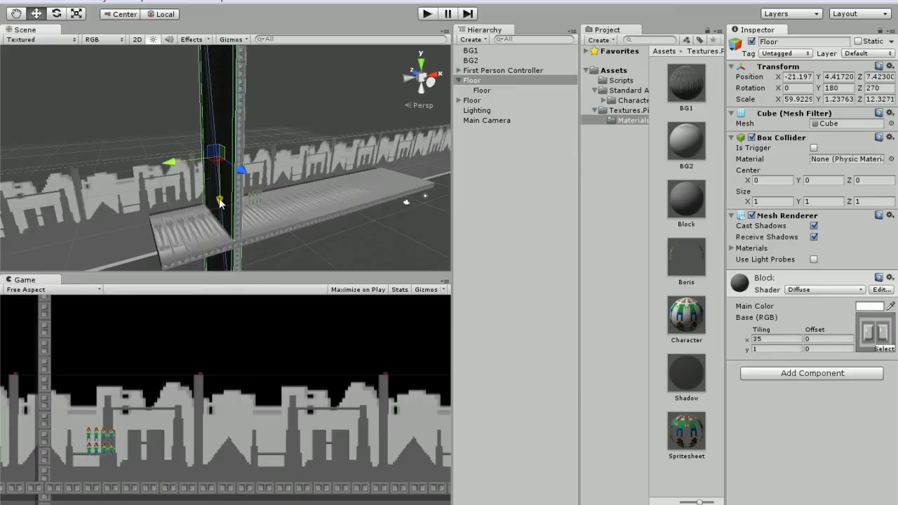
pyautogui.moveTo(220, 202); pyautogui.dragTo(220, 203)
pyautogui.press('r')
pyautogui.press('w')
pyautogui.press('x')
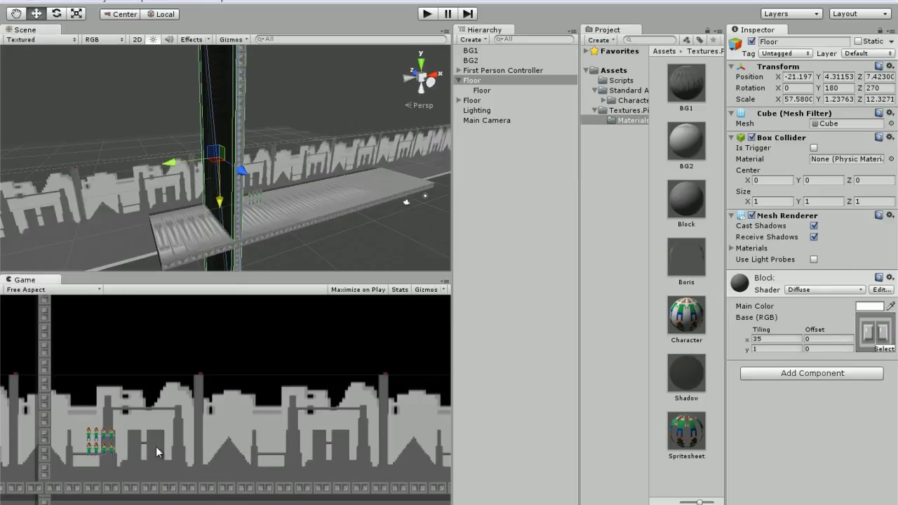
# Play-test the level, running right and jumping to examine the resized wall's blocks
pyautogui.click(426, 18)
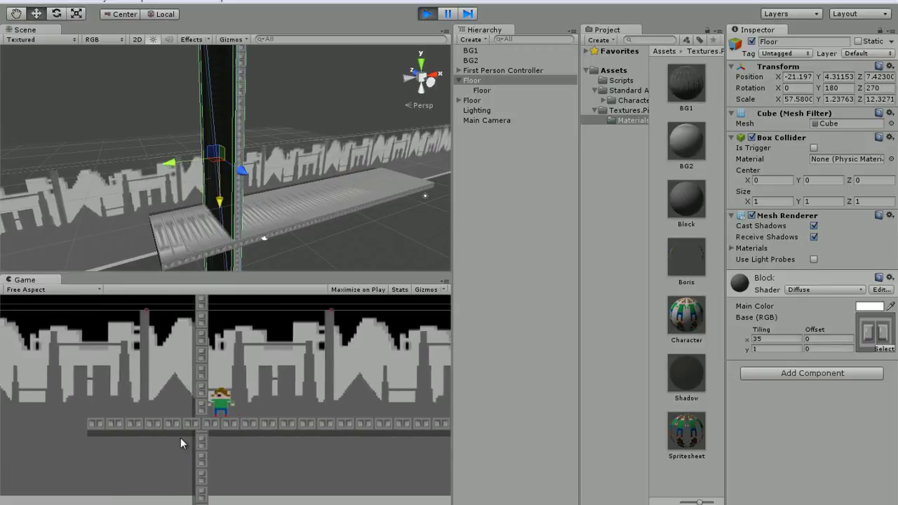
pyautogui.press('Right')
pyautogui.press('space')
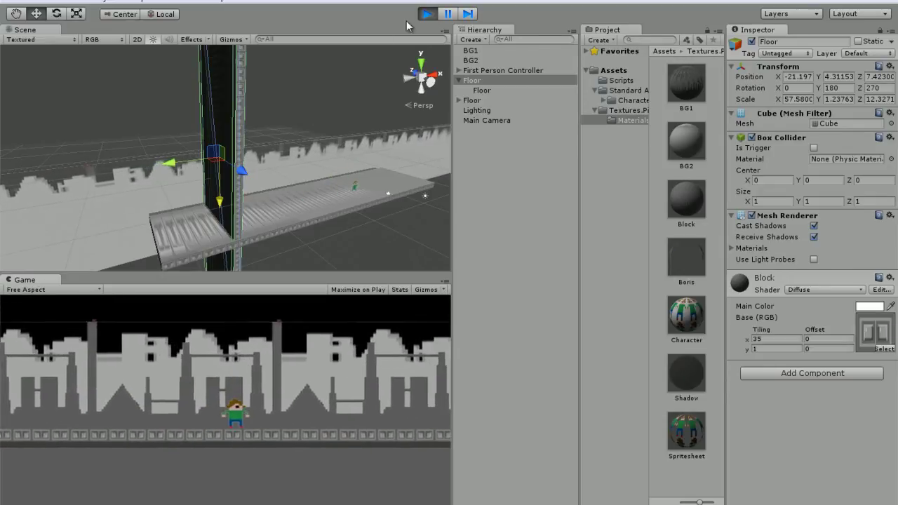
pyautogui.click(425, 15)
# Duplicate the upright wall with its shadow and move the copy to the right end of the floor, at about X 15.66
pyautogui.click(459, 81)
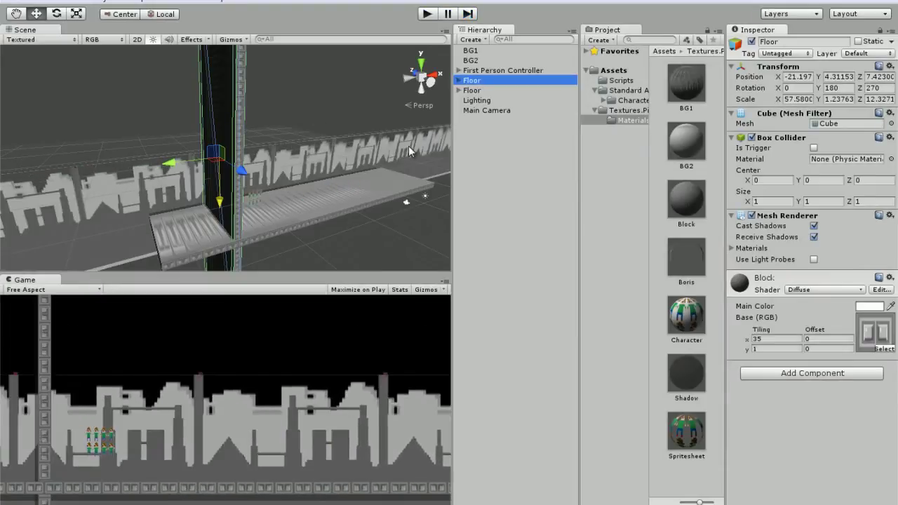
pyautogui.scroll(-5, 371, 154)
pyautogui.keyDown('alt'); pyautogui.moveTo(309, 150); pyautogui.dragTo(193, 133); pyautogui.keyUp('alt')
pyautogui.keyDown('alt'); pyautogui.moveTo(263, 147); pyautogui.dragTo(209, 142); pyautogui.keyUp('alt')
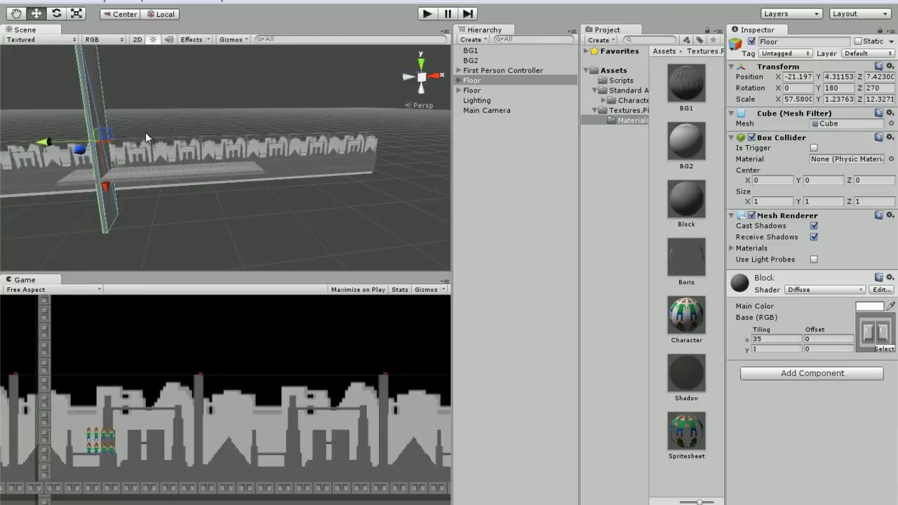
pyautogui.hotkey('ctrl', 'd')
pyautogui.moveTo(55, 142); pyautogui.dragTo(172, 159)
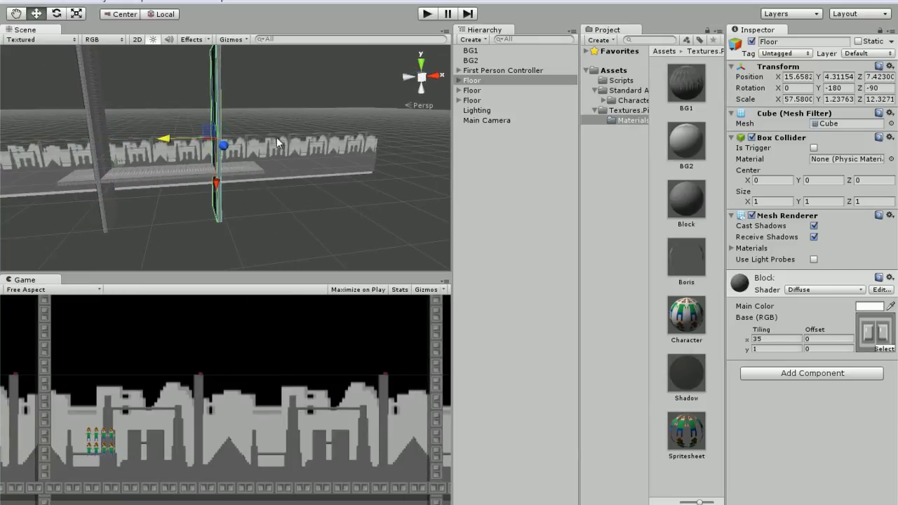
# Offset the right wall's child shadow Floor to the opposite side, at about local Y -0.125, and play-test the level
pyautogui.click(458, 80)
pyautogui.click(474, 90)
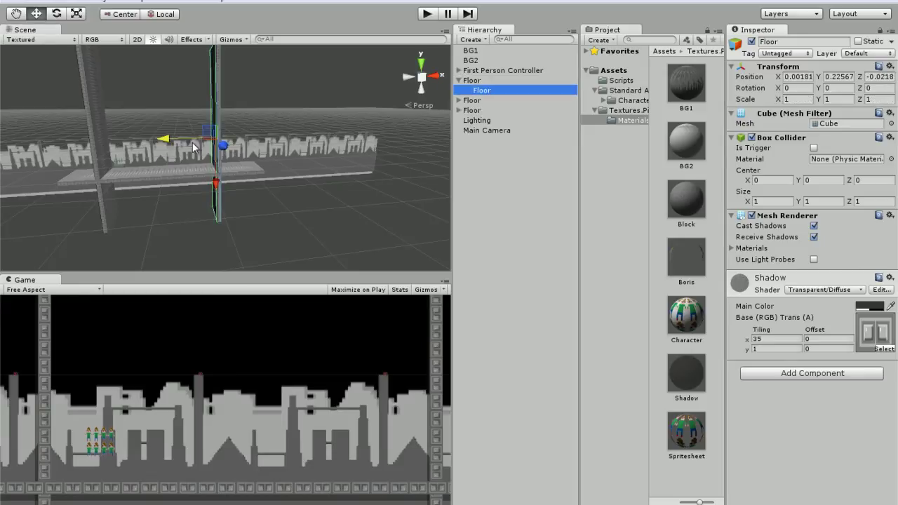
pyautogui.moveTo(184, 146); pyautogui.dragTo(176, 147)
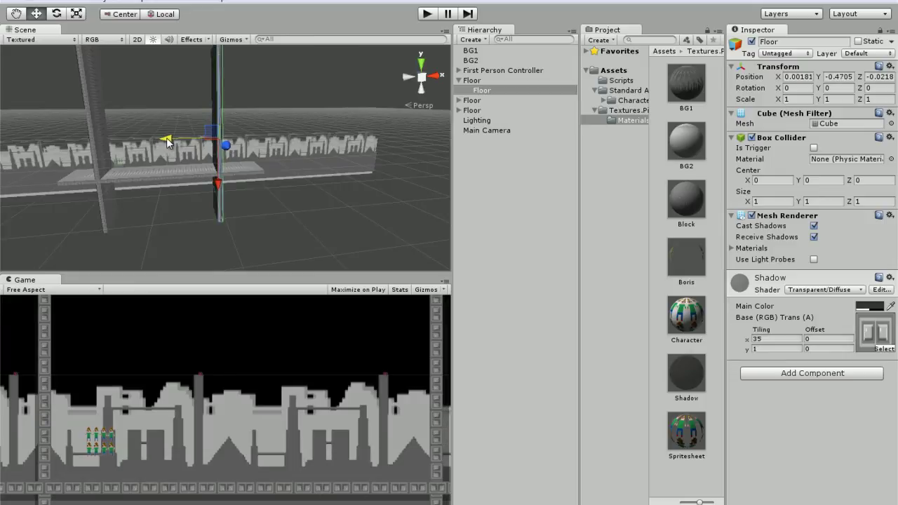
pyautogui.moveTo(167, 141); pyautogui.dragTo(166, 142)
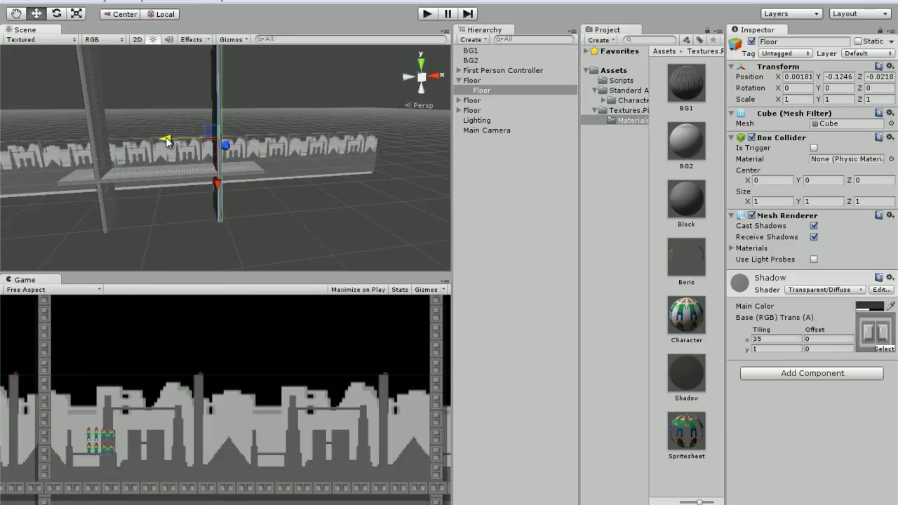
pyautogui.click(300, 221)
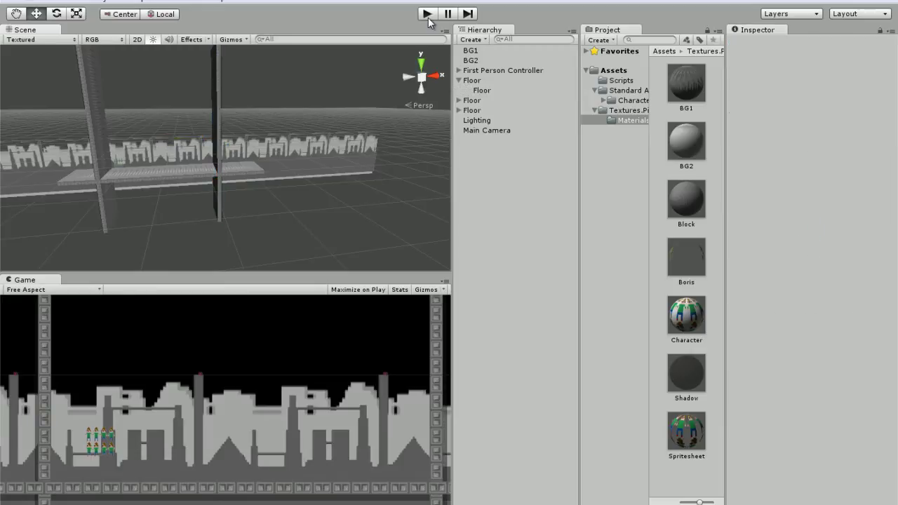
pyautogui.click(427, 13)
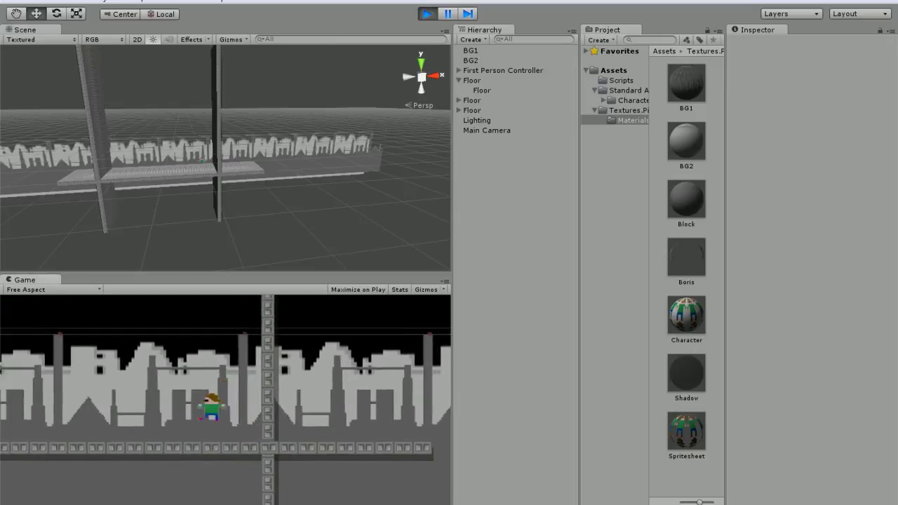
pyautogui.click(428, 16)
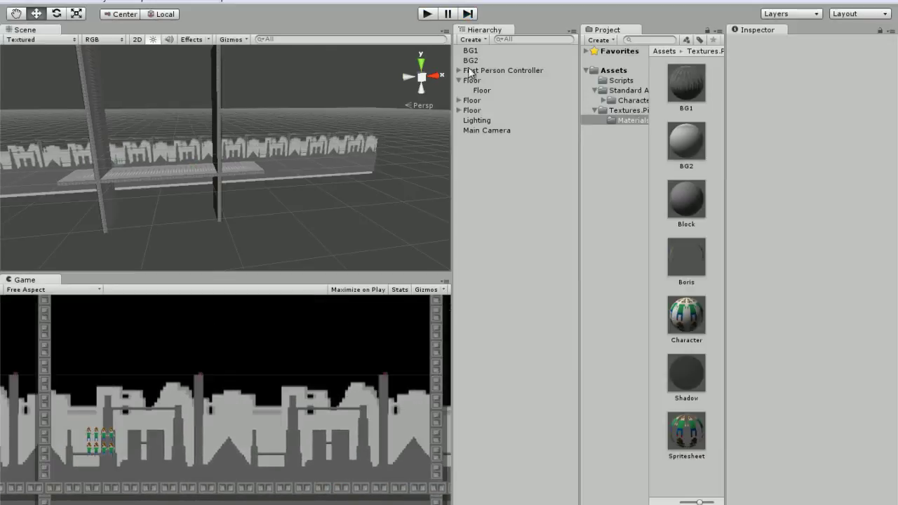
# Duplicate the BG1 background plane and move the copy down to about Y -13.97
pyautogui.click(458, 81)
pyautogui.click(470, 60)
pyautogui.click(474, 52)
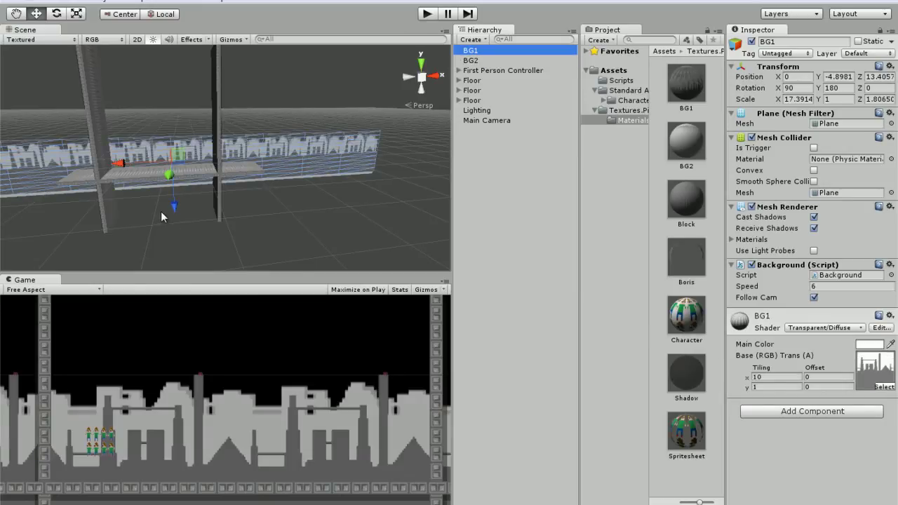
pyautogui.hotkey('ctrl', 'd')
pyautogui.moveTo(174, 206); pyautogui.dragTo(190, 223)
# Flip the BG1 copy upside down with an X rotation of -90 and move it to about X 0.04, Y -17.08
pyautogui.press('e')
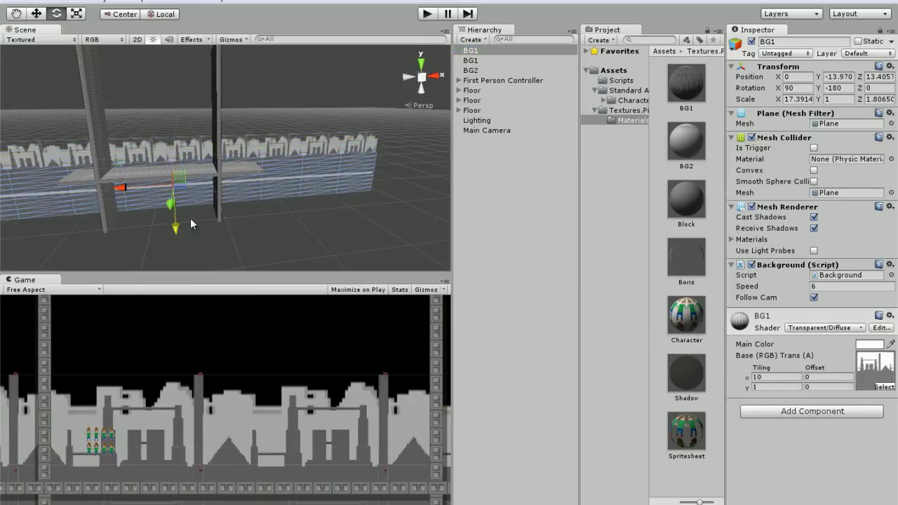
pyautogui.keyDown('alt'); pyautogui.moveTo(231, 173); pyautogui.dragTo(474, 426); pyautogui.keyUp('alt')
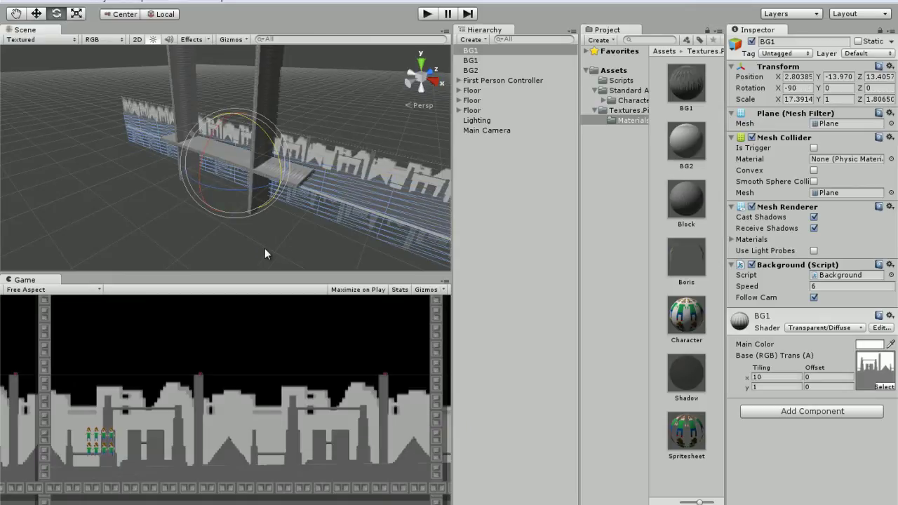
pyautogui.keyDown('alt'); pyautogui.moveTo(241, 249); pyautogui.dragTo(295, 225); pyautogui.keyUp('alt')
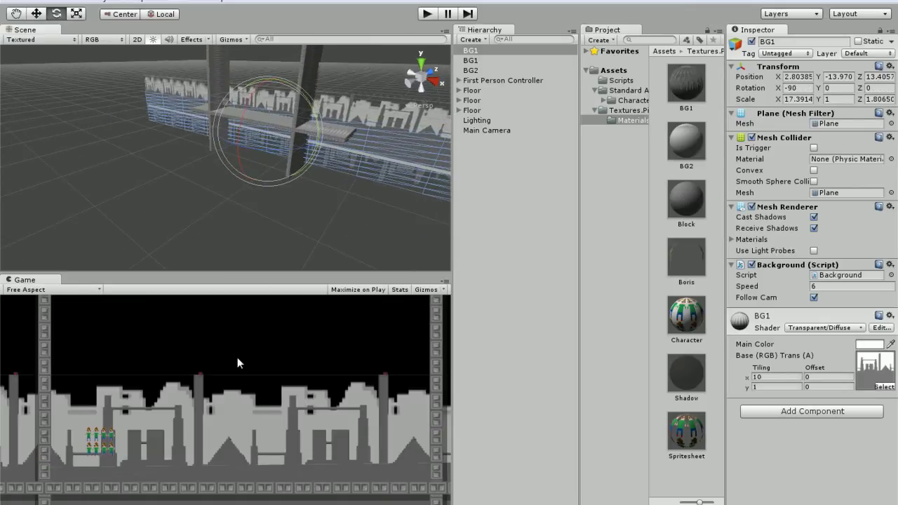
pyautogui.press('w')
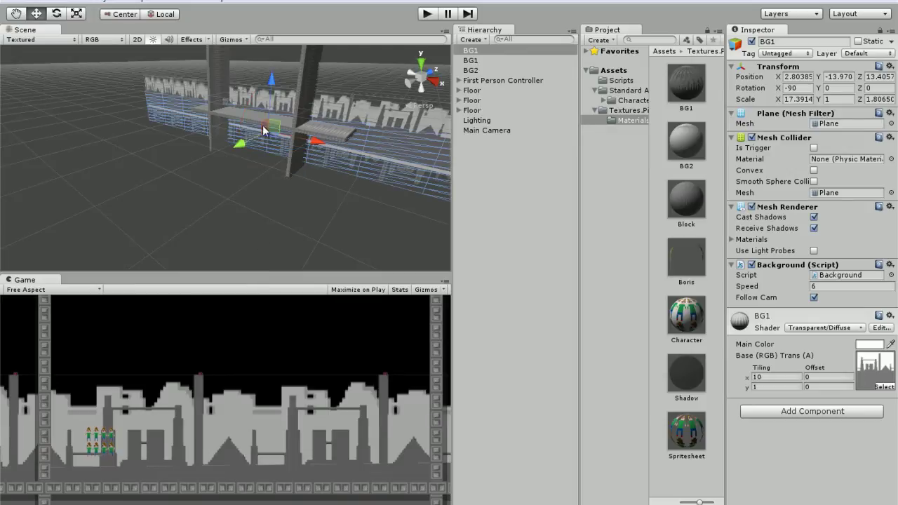
pyautogui.moveTo(263, 129); pyautogui.dragTo(272, 103)
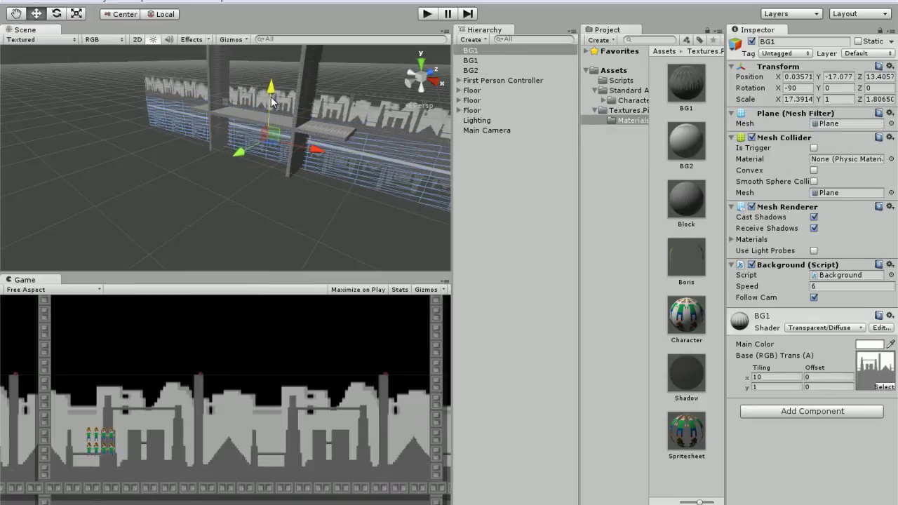
# Play-test the level, running right and jumping to examine the flipped background below the floor
pyautogui.click(421, 17)
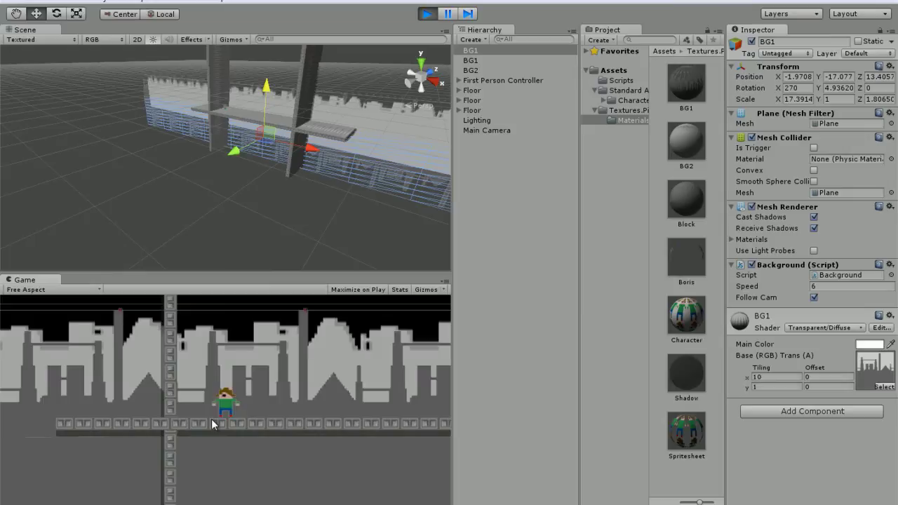
pyautogui.press('d')
pyautogui.press('space')
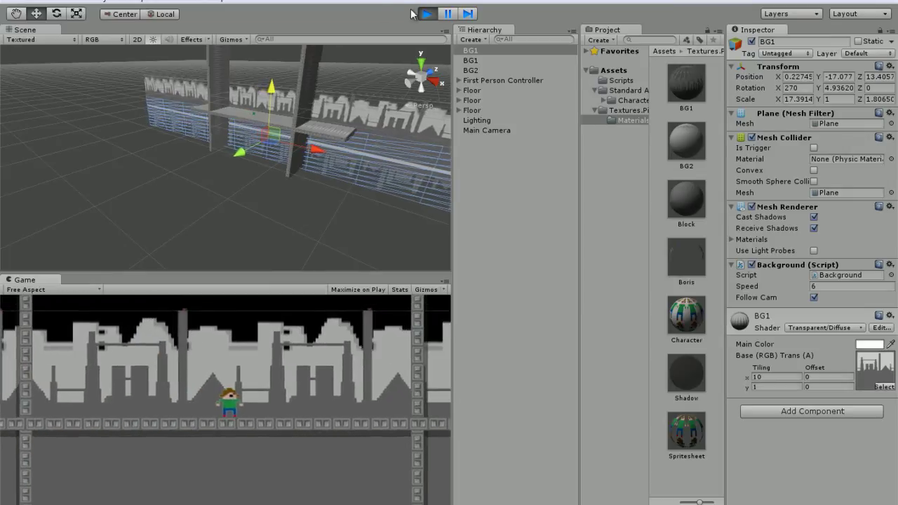
pyautogui.hotkey('ctrl', 'p')
# Raise the flipped BG1 copy to about Y -16.2 and play-test the level
pyautogui.moveTo(270, 94); pyautogui.dragTo(273, 92)
pyautogui.click(430, 13)
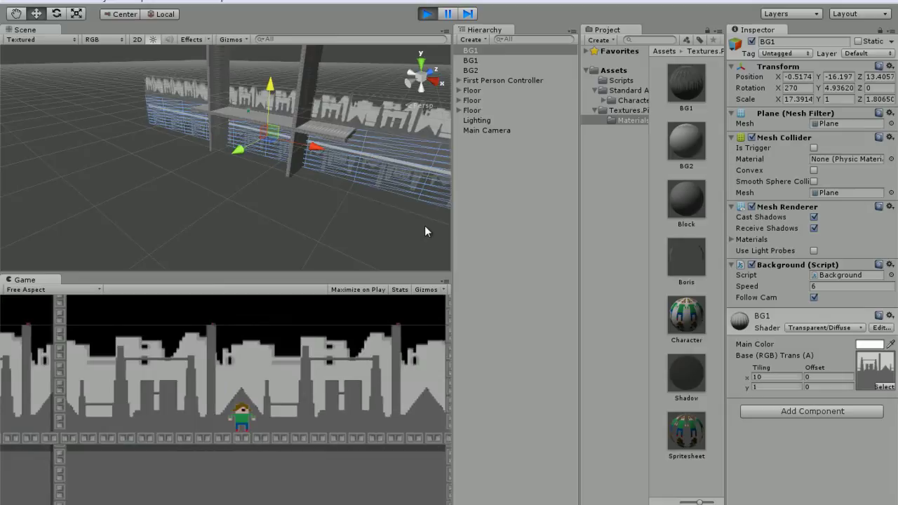
pyautogui.click(427, 14)
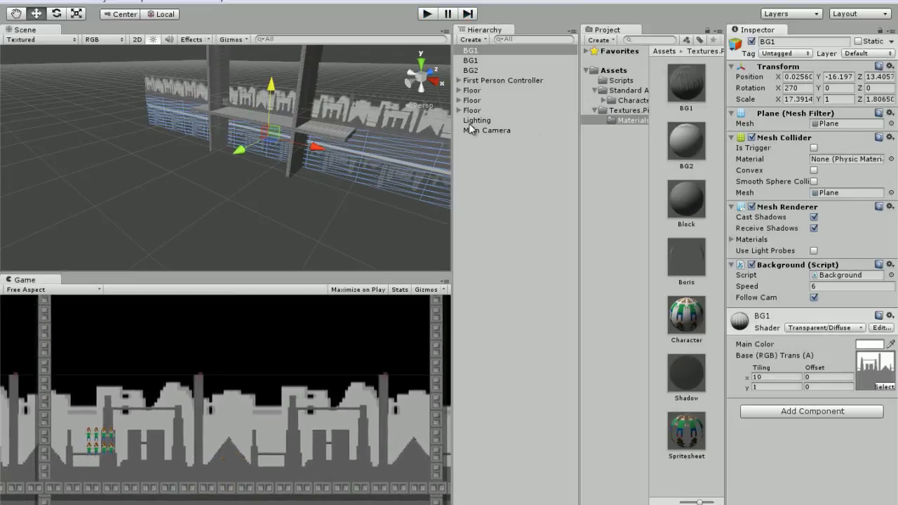
# Set the Height in the Main Camera's Camera script to 3 and play-test the level
pyautogui.click(482, 130)
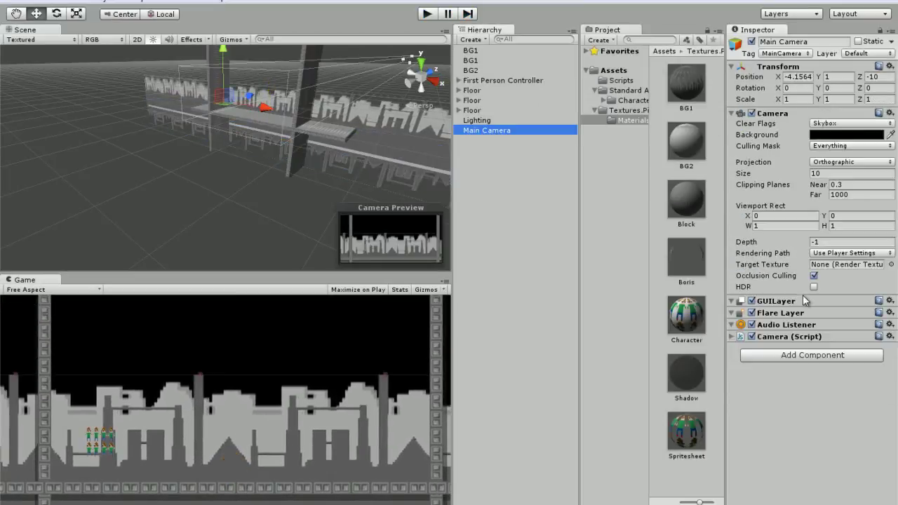
pyautogui.click(733, 336)
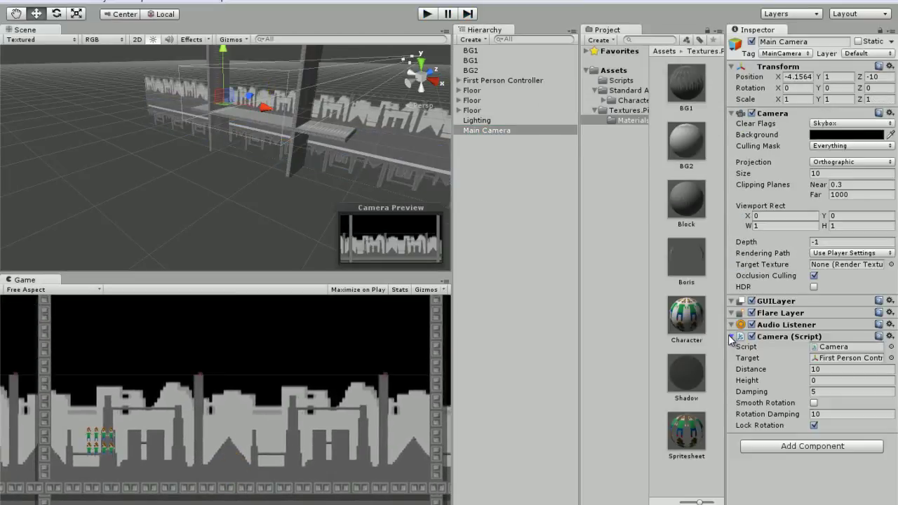
pyautogui.click(818, 381)
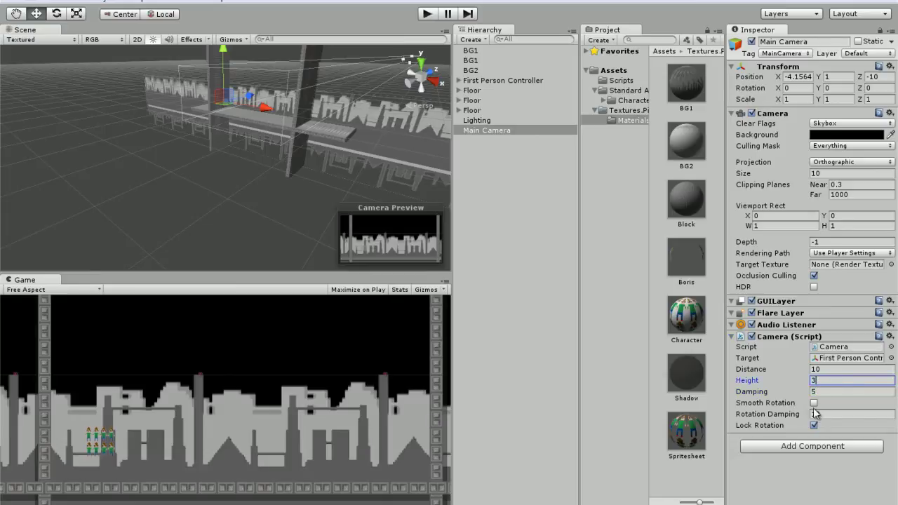
pyautogui.click(433, 16)
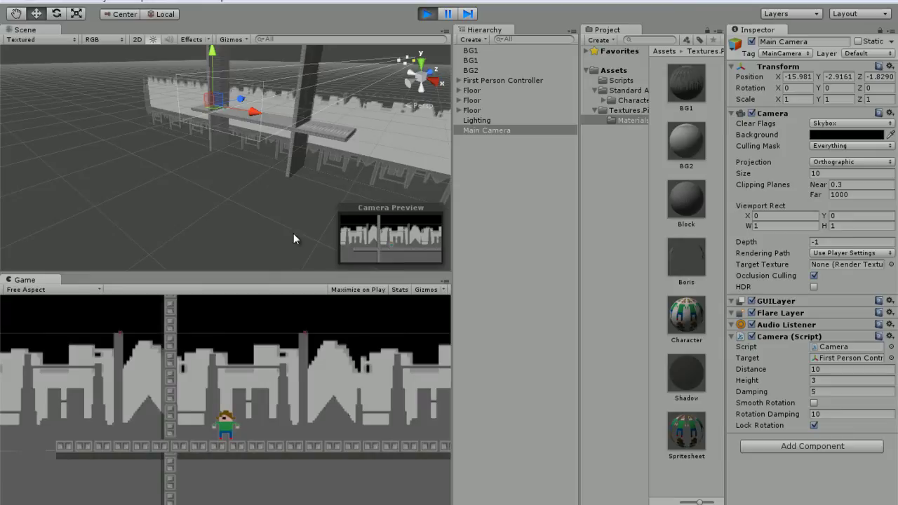
# Stop the play-test and set the Height in the Main Camera's Camera script to 5
pyautogui.click(426, 14)
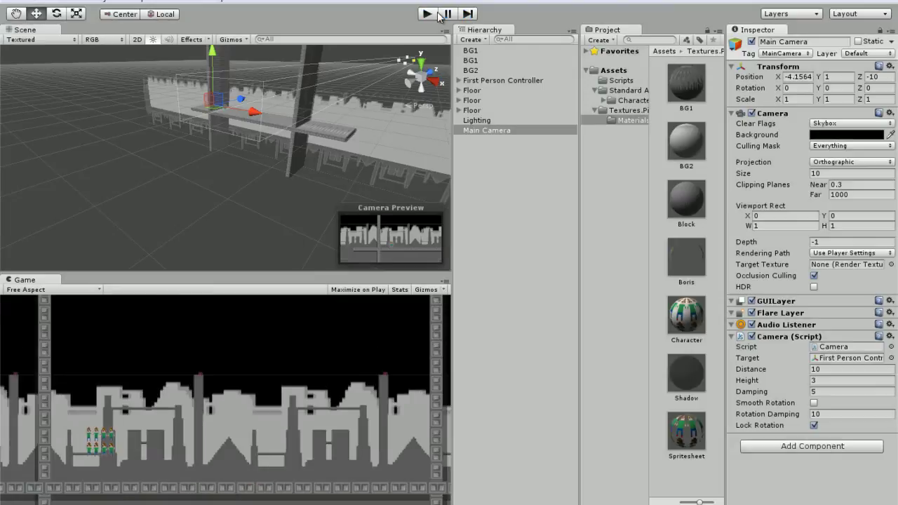
pyautogui.click(816, 381)
pyautogui.write('35')
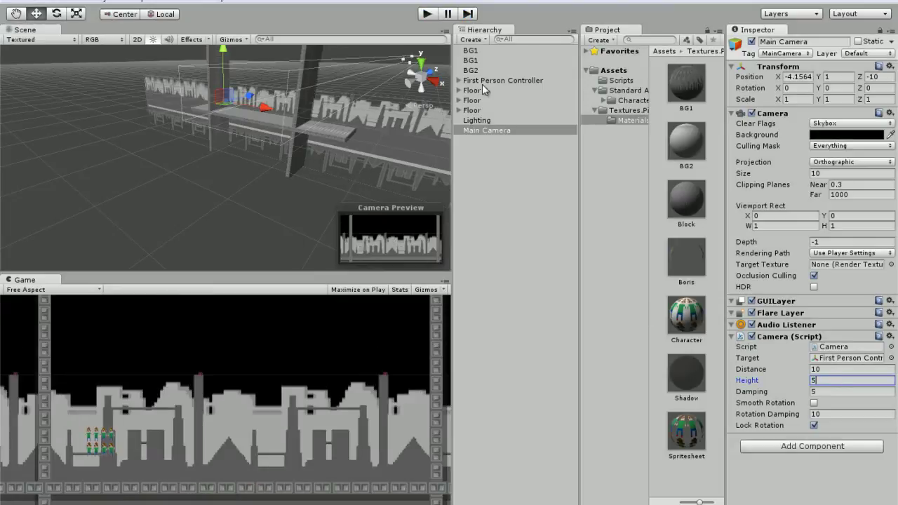
# Play-test the level with the raised camera, running in both directions and jumping to examine the framing
pyautogui.click(426, 14)
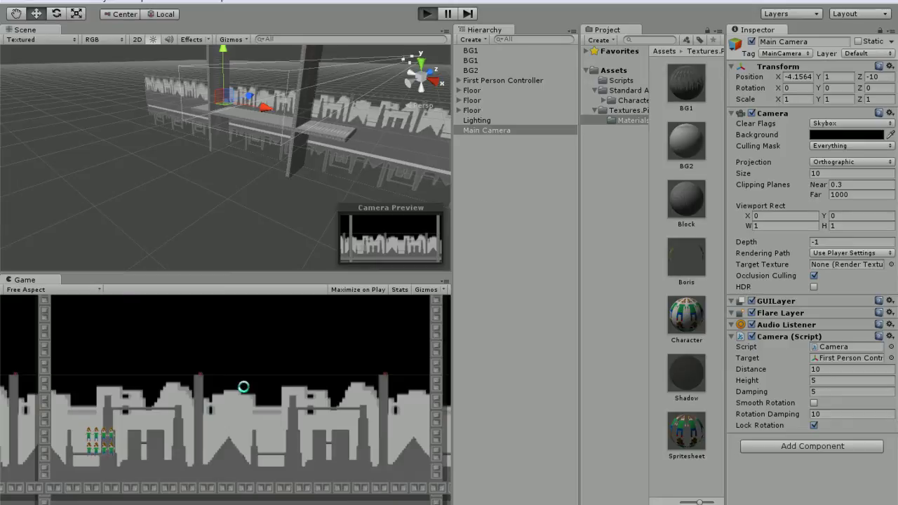
pyautogui.press('d')
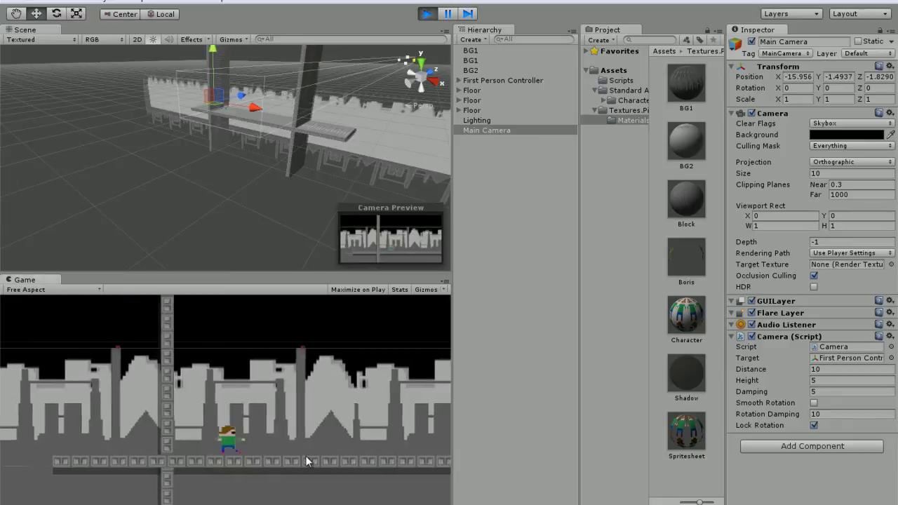
pyautogui.press('space')
pyautogui.press('Right')
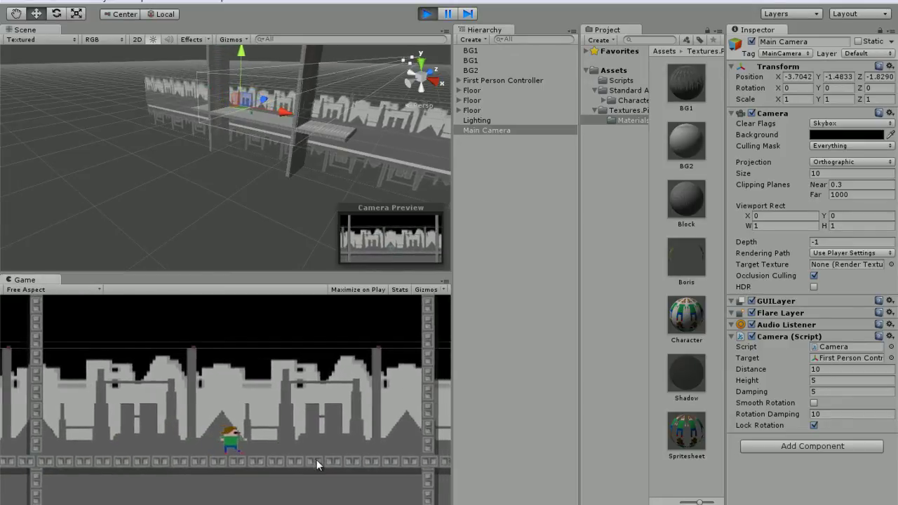
pyautogui.press('a')
pyautogui.press('space')
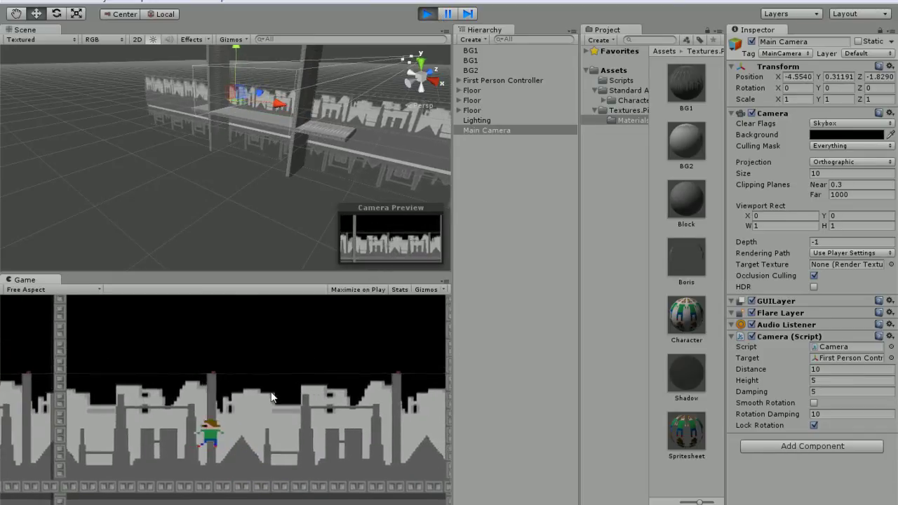
pyautogui.press('d')
pyautogui.press('Right')
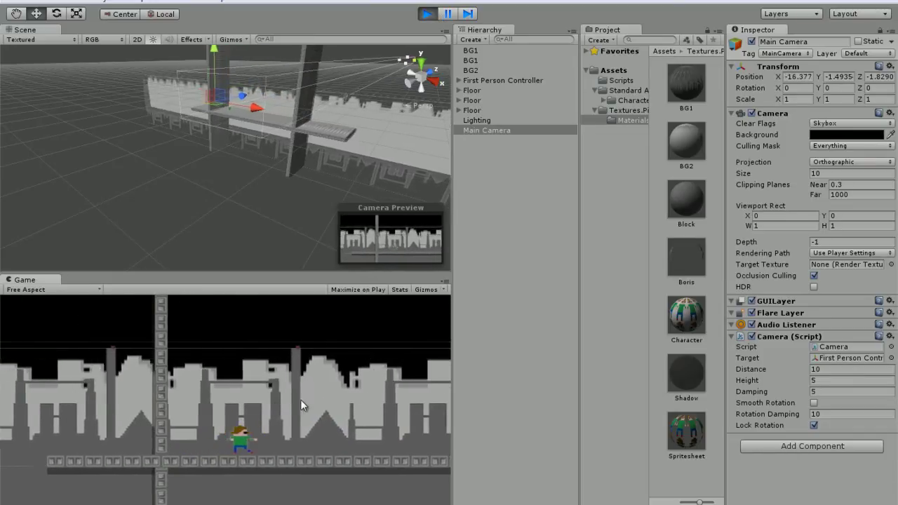
pyautogui.click(426, 14)
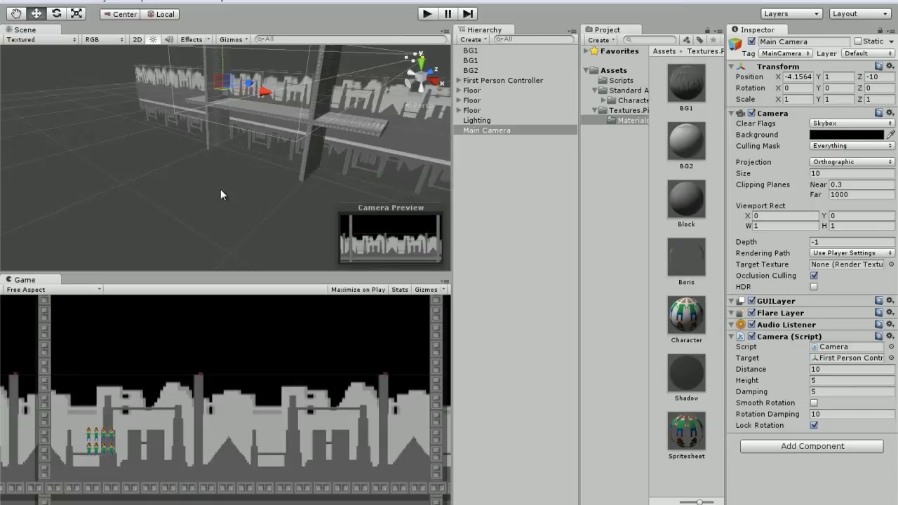
# Duplicate the horizontal Floor and move the copy along X to about -63.6, extending the floor past the left wall
pyautogui.click(249, 94)
pyautogui.click(237, 110)
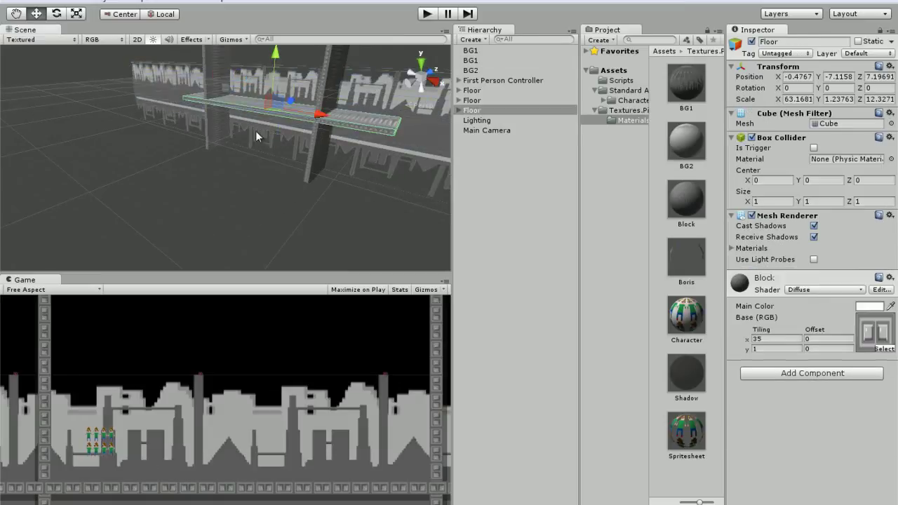
pyautogui.keyDown('alt'); pyautogui.moveTo(257, 134); pyautogui.dragTo(256, 152); pyautogui.keyUp('alt')
pyautogui.hotkey('ctrl', 'd')
pyautogui.moveTo(322, 107); pyautogui.dragTo(99, 72)
pyautogui.press('f')
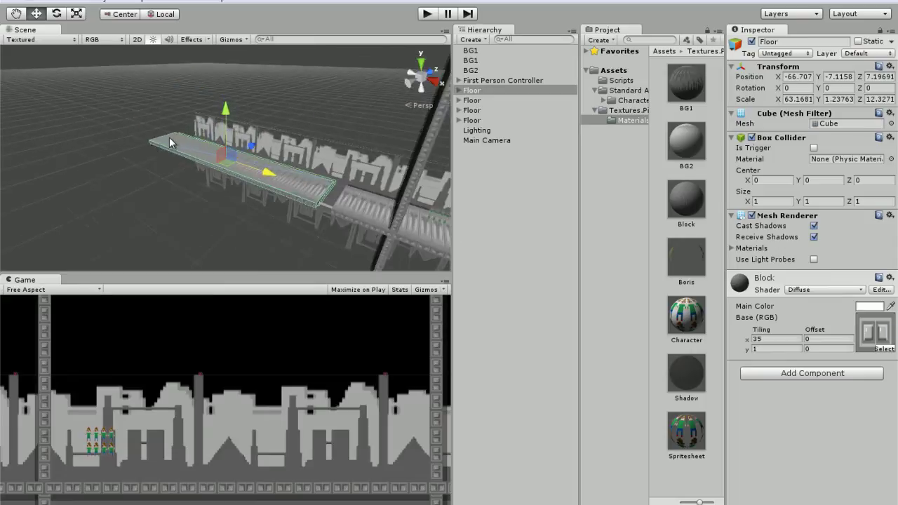
pyautogui.scroll(3, 295, 204)
pyautogui.moveTo(351, 200); pyautogui.dragTo(185, 107, button='middle')
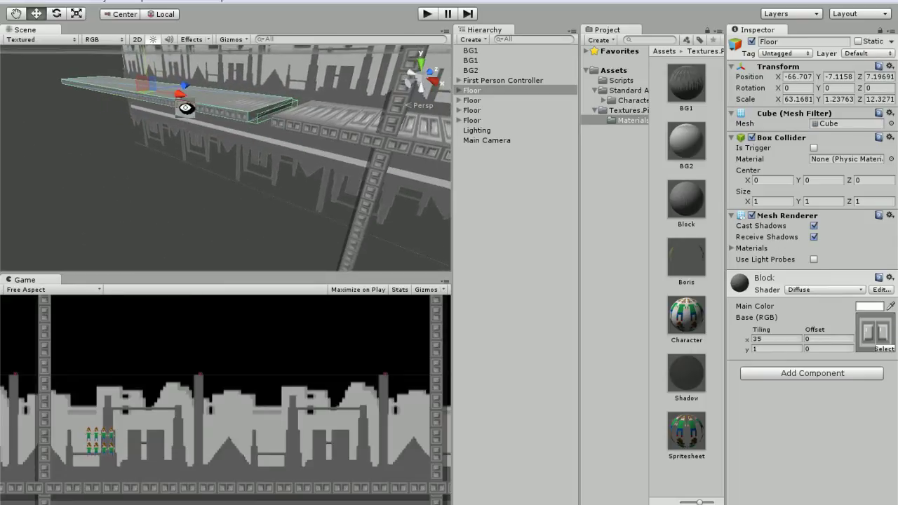
pyautogui.moveTo(186, 107)
pyautogui.keyDown('alt'); pyautogui.mouseDown()
pyautogui.moveTo(335, 110)
pyautogui.moveTo(188, 98)
pyautogui.moveTo(200, 109)
pyautogui.mouseUp(); pyautogui.keyUp('alt')
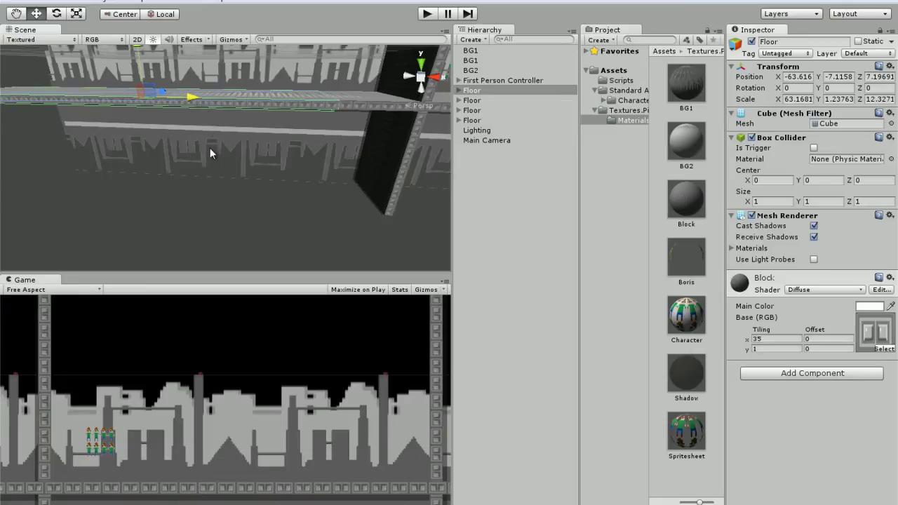
# Duplicate the horizontal Floor again and move this copy along X to about 62.7, extending the floor past the right wall
pyautogui.scroll(-6, 280, 180)
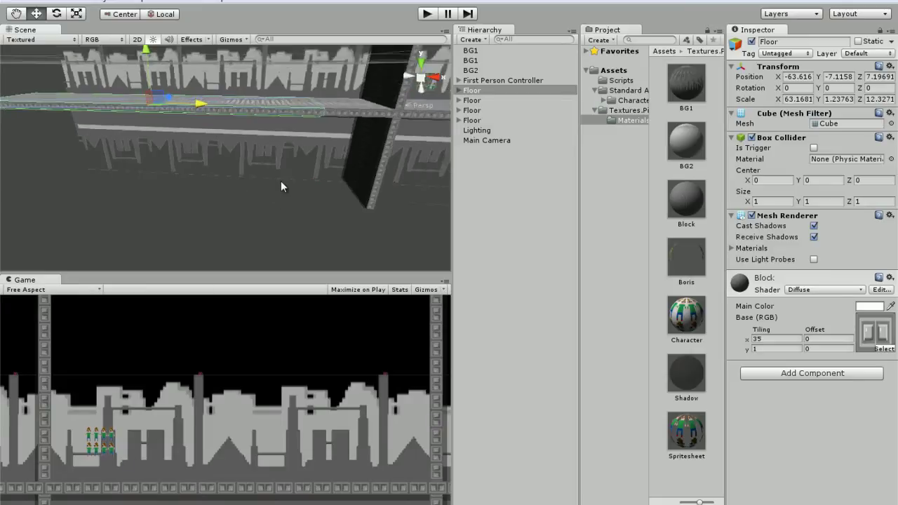
pyautogui.moveTo(347, 158); pyautogui.dragTo(150, 110, button='middle')
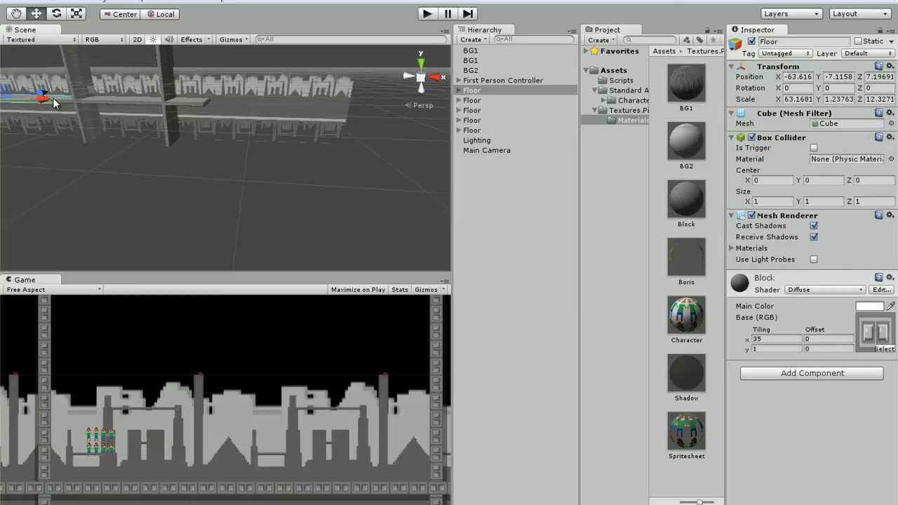
pyautogui.click(791, 504)
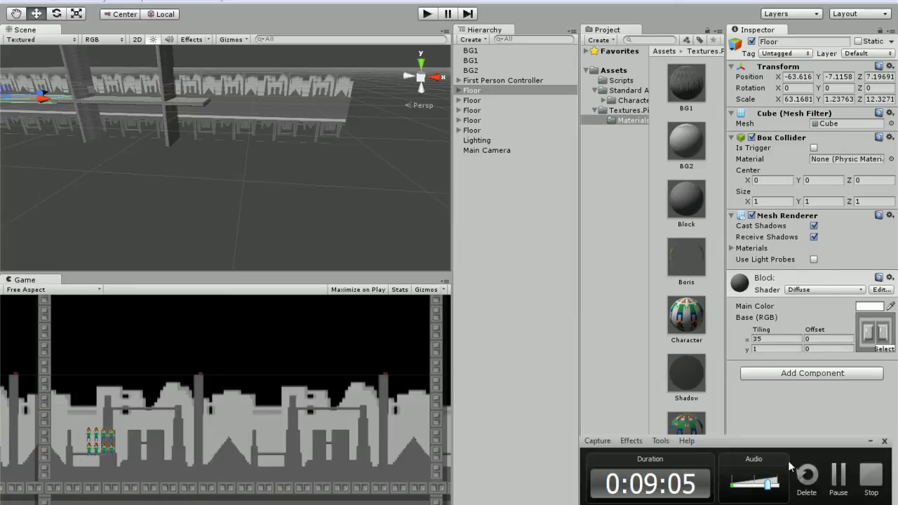
pyautogui.click(840, 479)
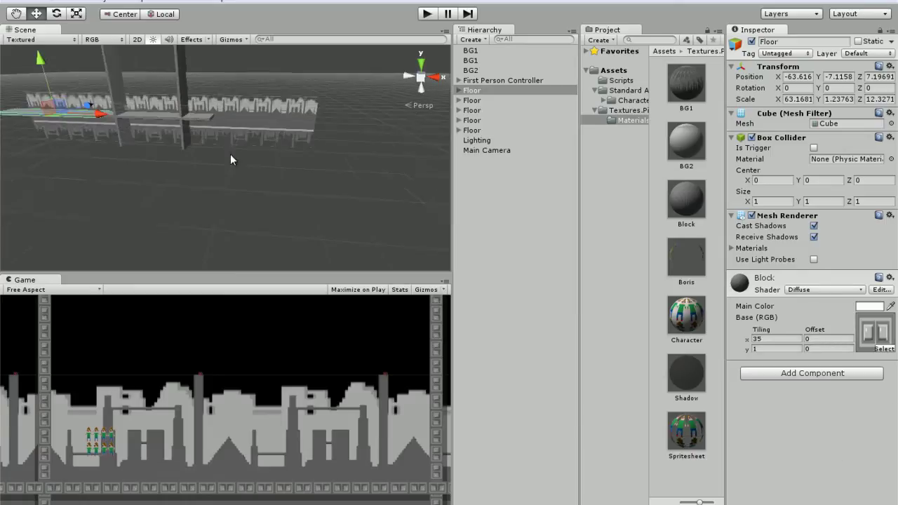
pyautogui.moveTo(269, 146); pyautogui.dragTo(287, 146)
pyautogui.scroll(4, 214, 146)
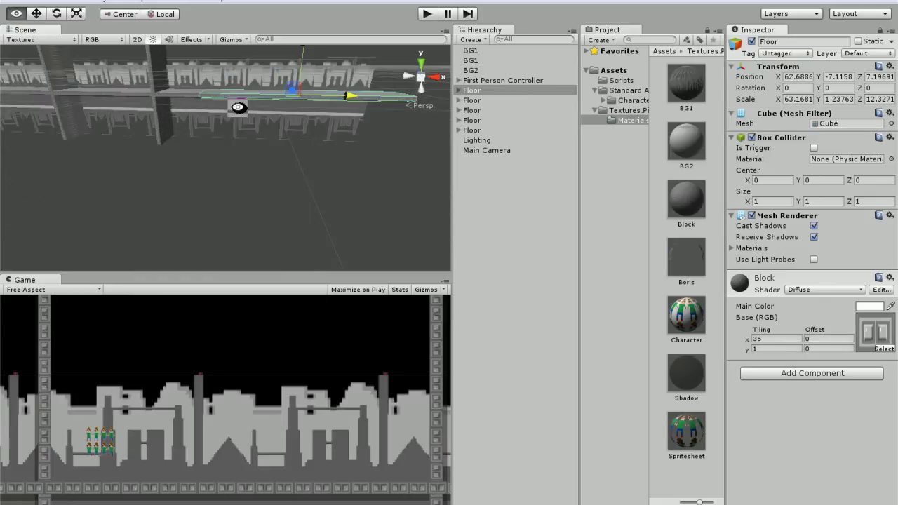
pyautogui.keyDown('alt'); pyautogui.moveTo(238, 106); pyautogui.dragTo(210, 233); pyautogui.keyUp('alt')
pyautogui.click(210, 232)
pyautogui.keyDown('alt'); pyautogui.moveTo(220, 180); pyautogui.dragTo(322, 176); pyautogui.keyUp('alt')
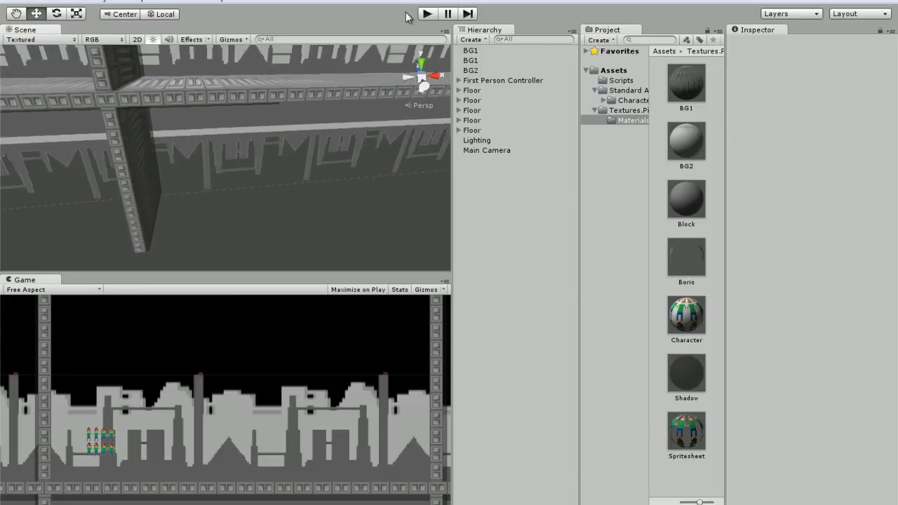
# Play-test the level, running and jumping to the right to examine the character's movement along the extended floor
pyautogui.click(427, 14)
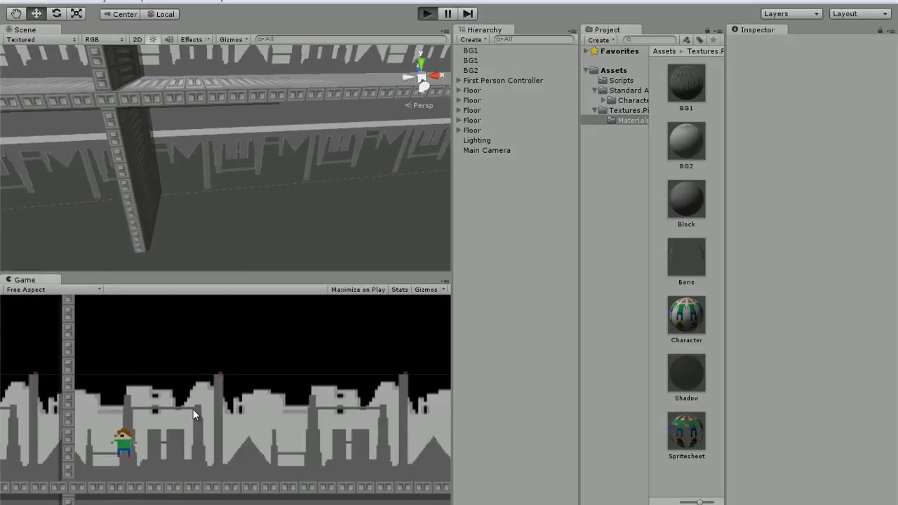
pyautogui.press('Right')
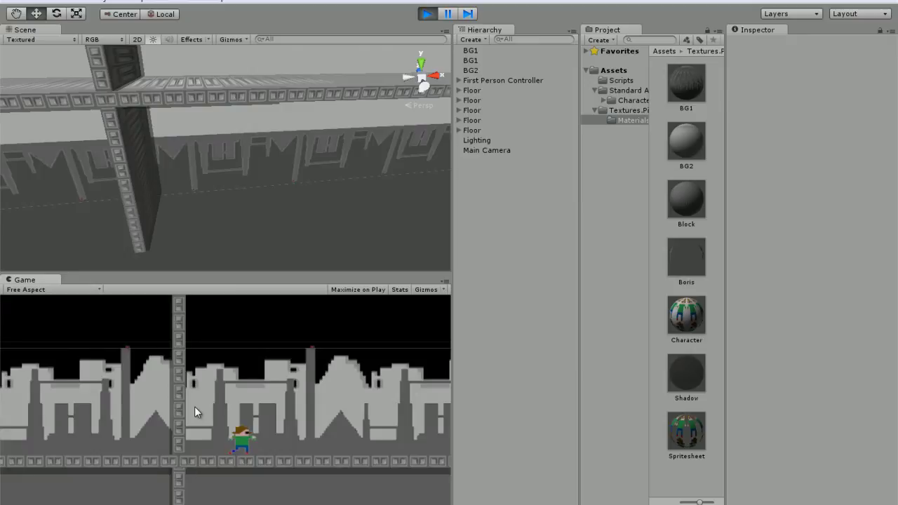
pyautogui.press('space')
pyautogui.press('Right')
pyautogui.press('space')
pyautogui.press('space')
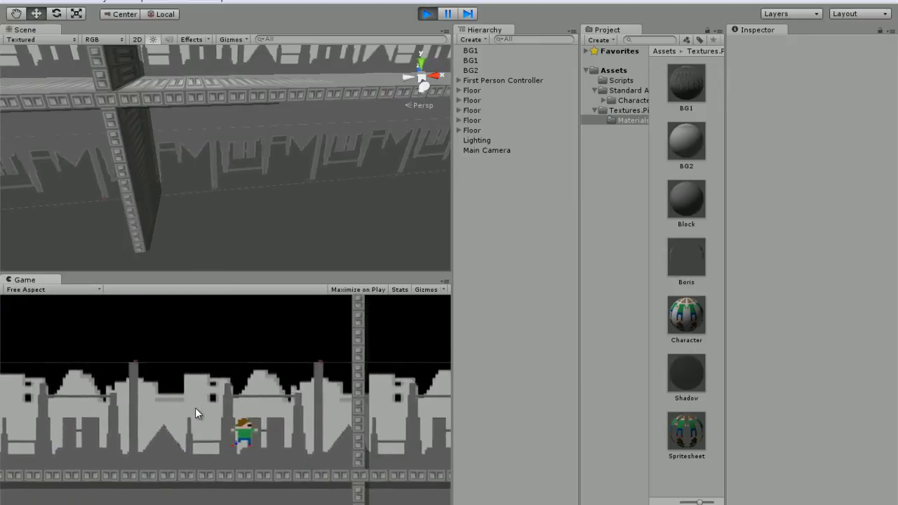
pyautogui.press('Right')
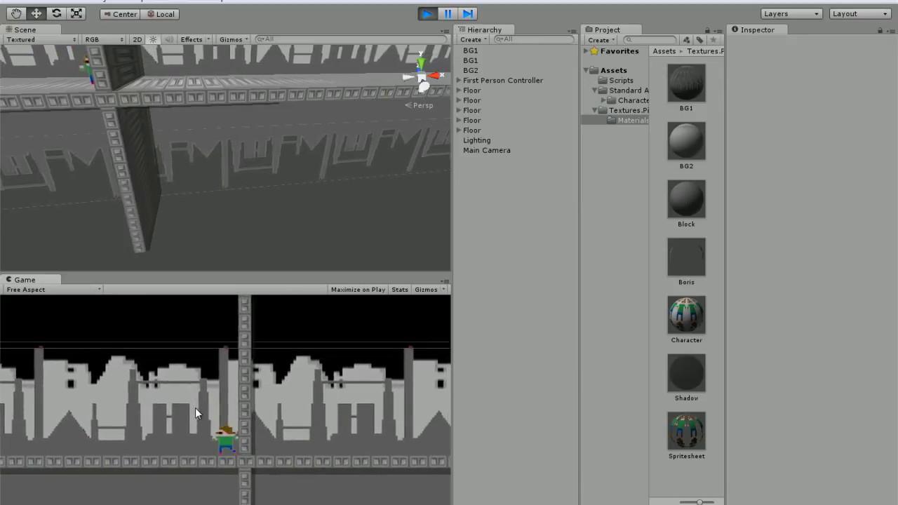
pyautogui.click(426, 14)
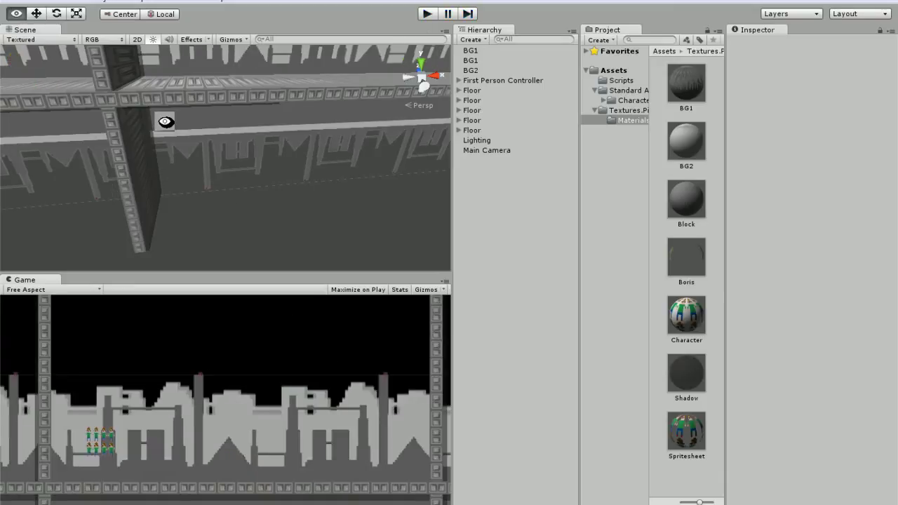
# Create a cube above the middle floor section and bring it forward to about Z 2.29
pyautogui.keyDown('alt'); pyautogui.moveTo(166, 120); pyautogui.dragTo(252, 166); pyautogui.keyUp('alt')
pyautogui.scroll(4, 253, 151)
pyautogui.scroll(-3, 256, 153)
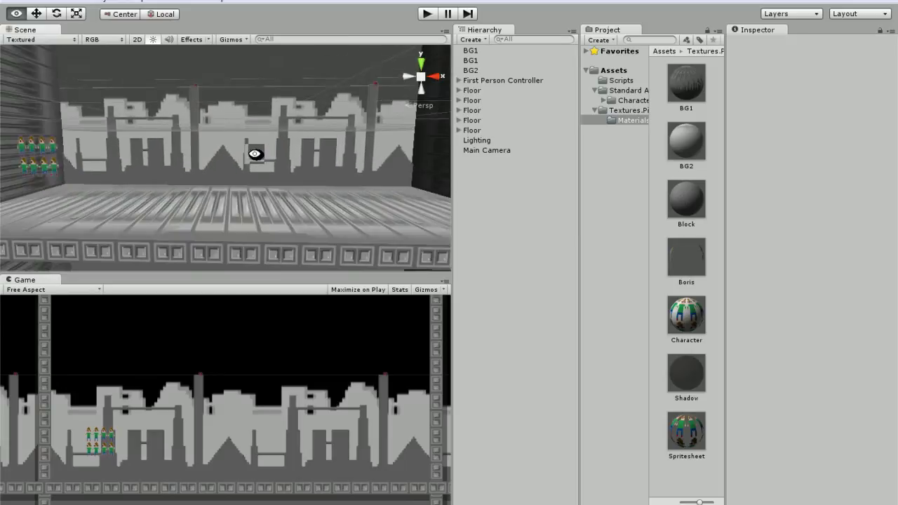
pyautogui.moveTo(247, 142); pyautogui.dragTo(249, 146, button='middle')
pyautogui.click(89, 2)
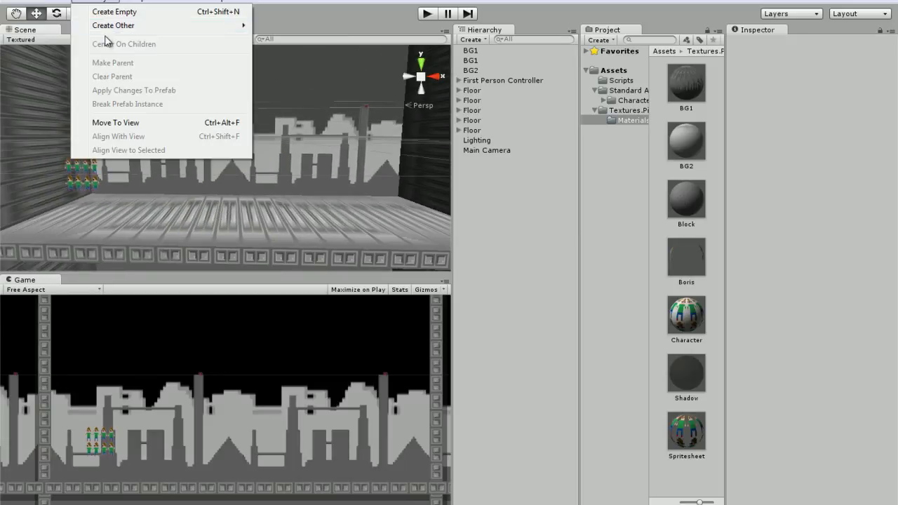
pyautogui.moveTo(107, 27)
pyautogui.click(287, 164)
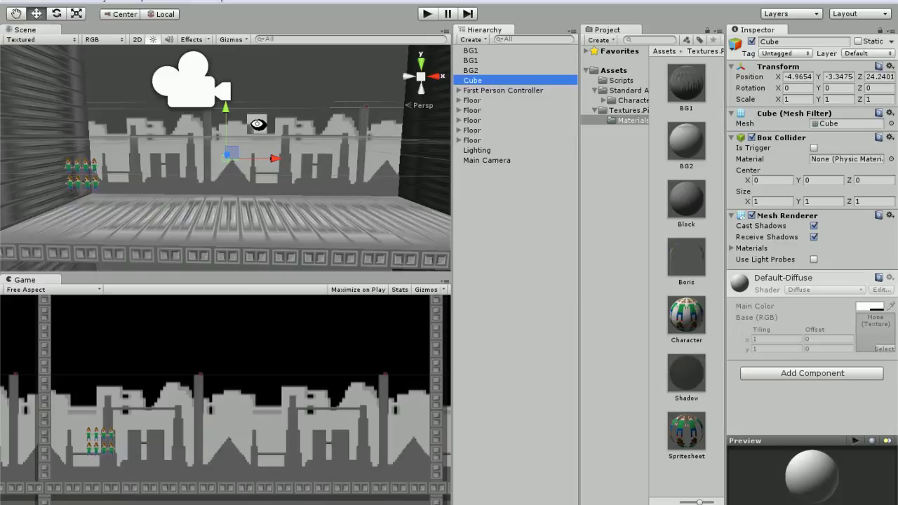
pyautogui.press('f')
pyautogui.moveTo(265, 151); pyautogui.dragTo(157, 133)
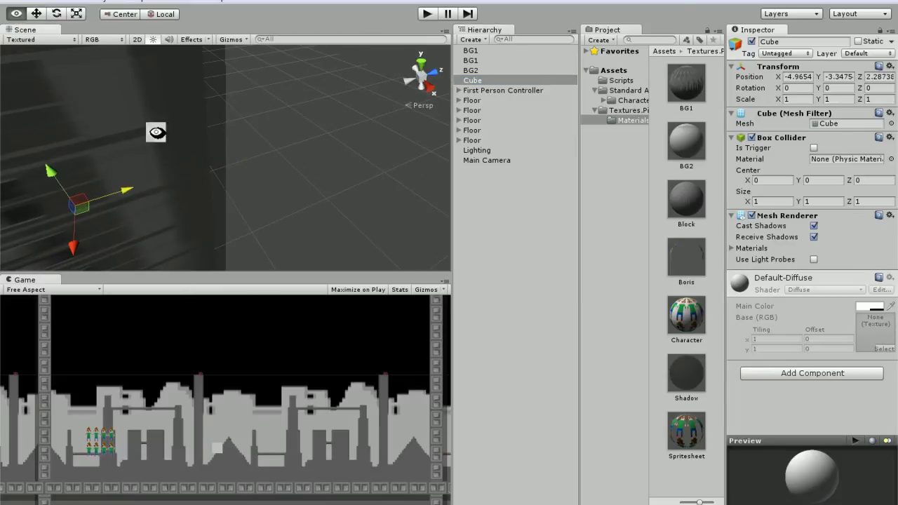
pyautogui.press('f')
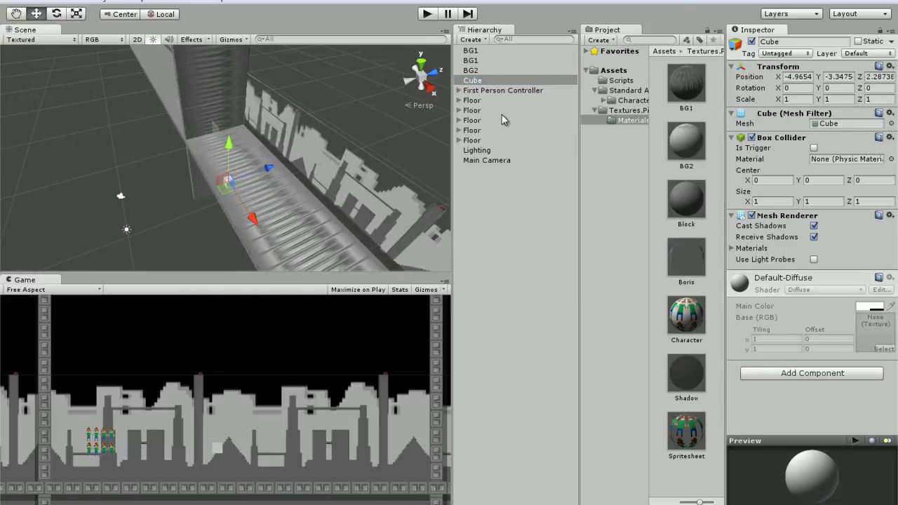
# Copy the First Person Controller's Position Z of 5.28267 to the Cube so both share the same depth
pyautogui.click(495, 92)
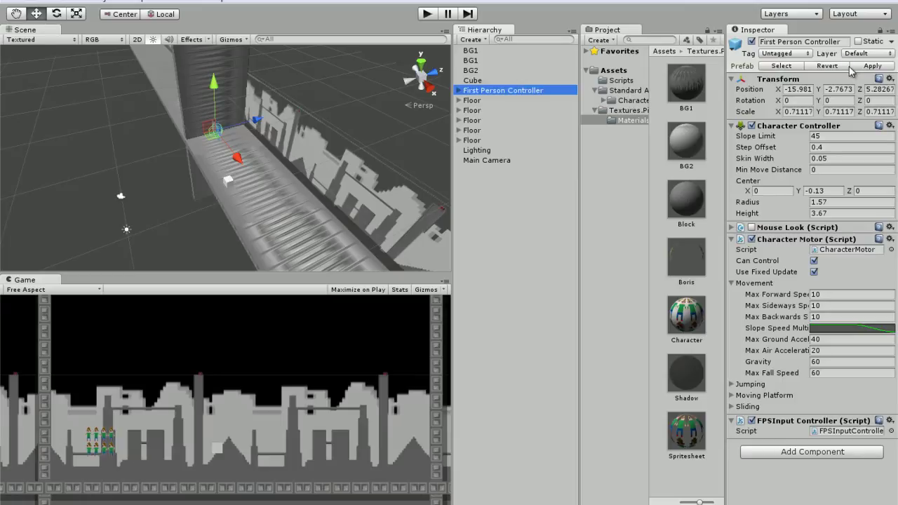
pyautogui.click(878, 90)
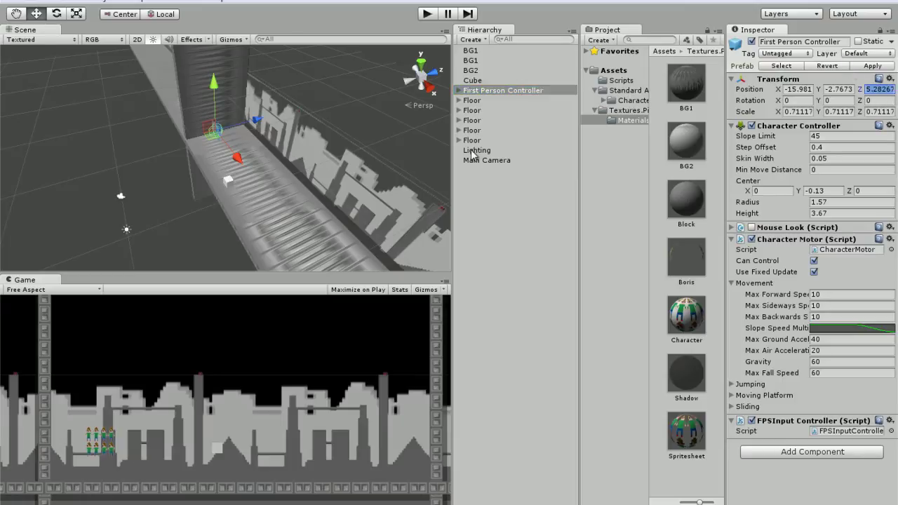
pyautogui.click(477, 81)
pyautogui.click(876, 79)
pyautogui.write('5.282674')
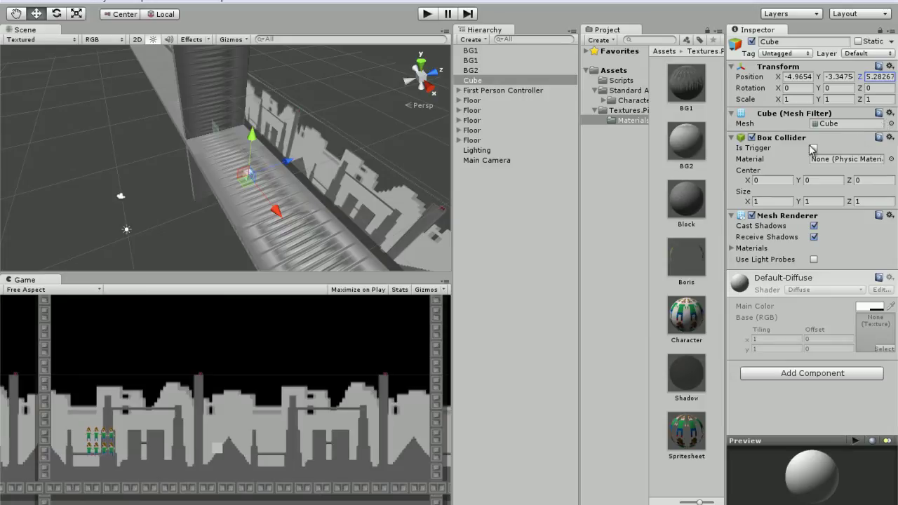
# Scale the Cube into a horizontal bar of about 6.51 on X and 1.06 on Z
pyautogui.scroll(6, 242, 144)
pyautogui.keyDown('alt'); pyautogui.moveTo(240, 144); pyautogui.dragTo(231, 88); pyautogui.keyUp('alt')
pyautogui.press('r')
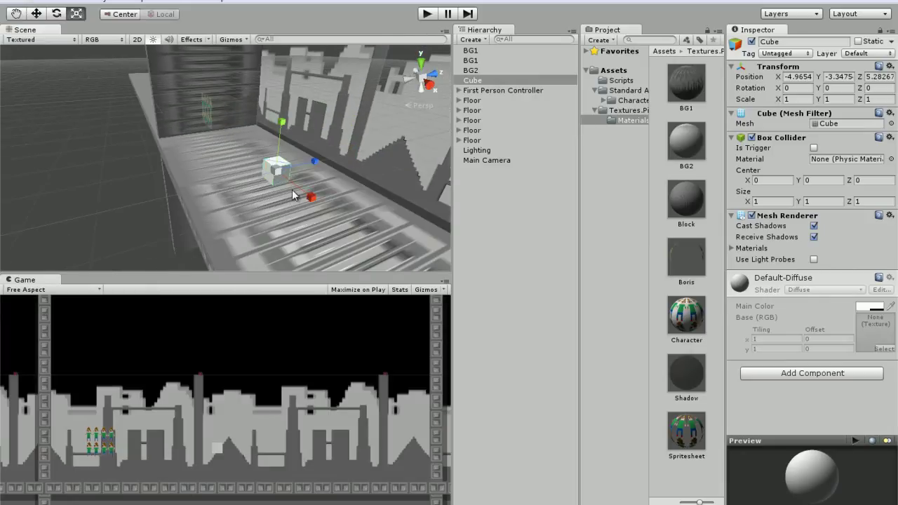
pyautogui.moveTo(312, 200); pyautogui.dragTo(401, 353)
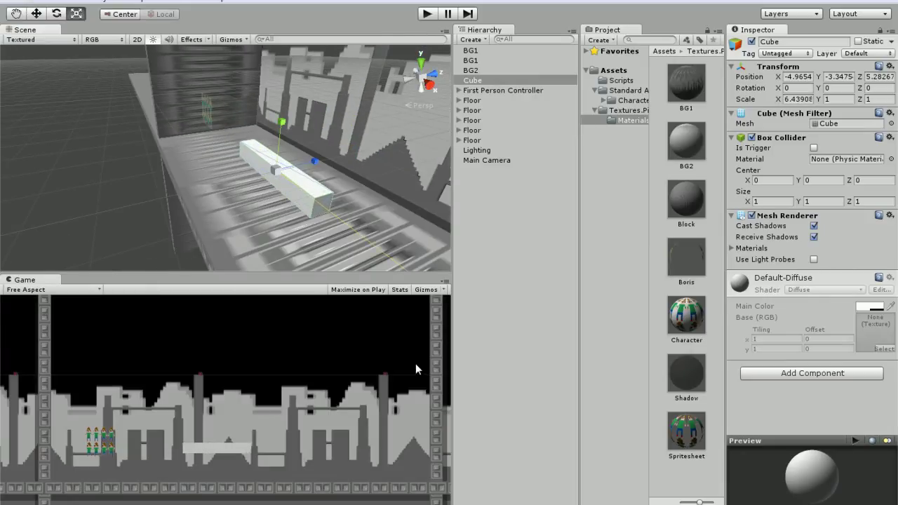
pyautogui.keyDown('alt'); pyautogui.moveTo(348, 240); pyautogui.dragTo(316, 207); pyautogui.keyUp('alt')
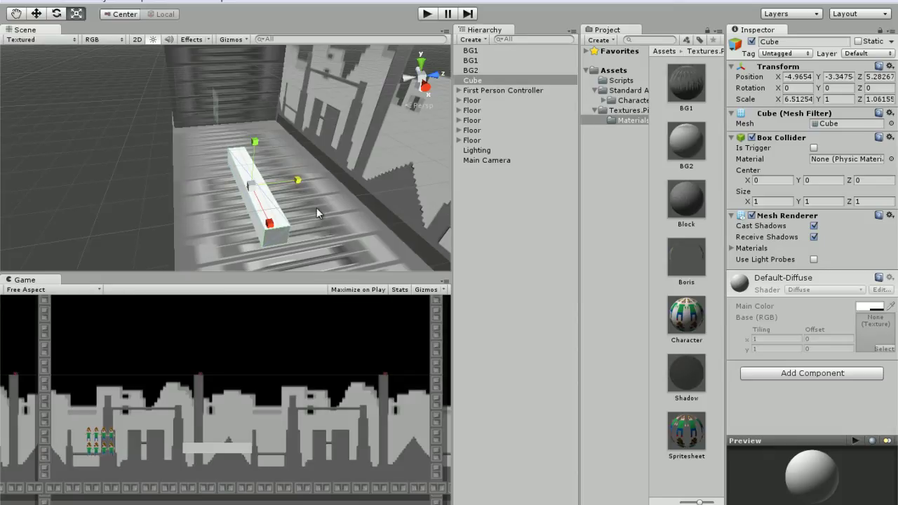
pyautogui.click(439, 211)
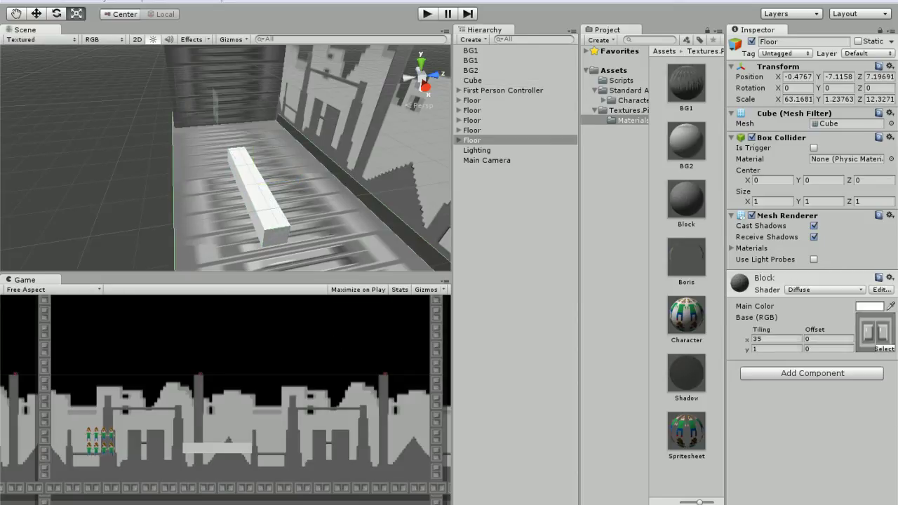
# Import Metal.jpg from the Game Development sprites folder into the project's textures folder and select the imported texture
pyautogui.hotkey('alt', 'Tab')
pyautogui.moveTo(579, 203); pyautogui.dragTo(571, 304)
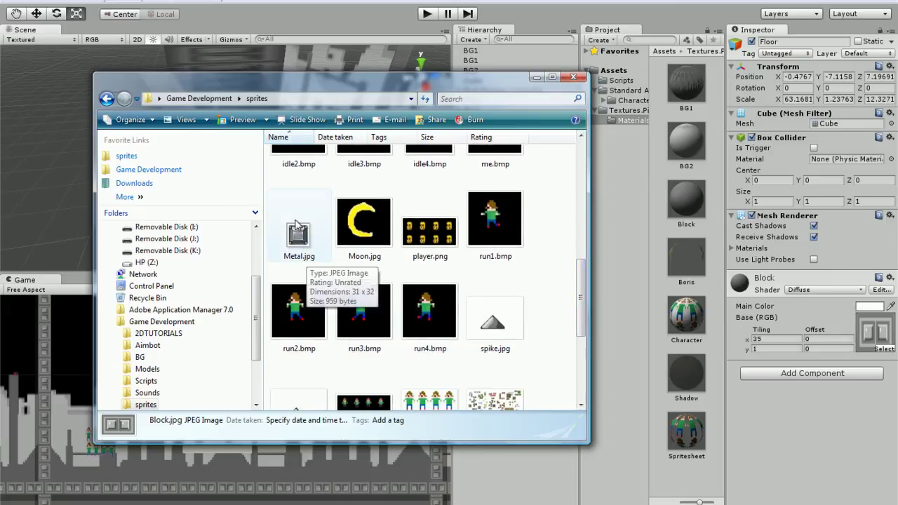
pyautogui.click(630, 112)
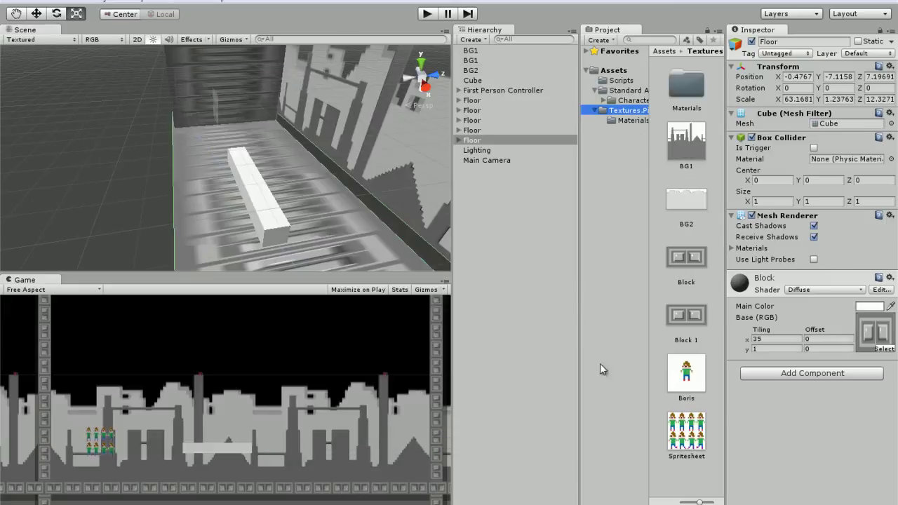
pyautogui.hotkey('alt', 'Tab')
pyautogui.moveTo(319, 243); pyautogui.dragTo(690, 461)
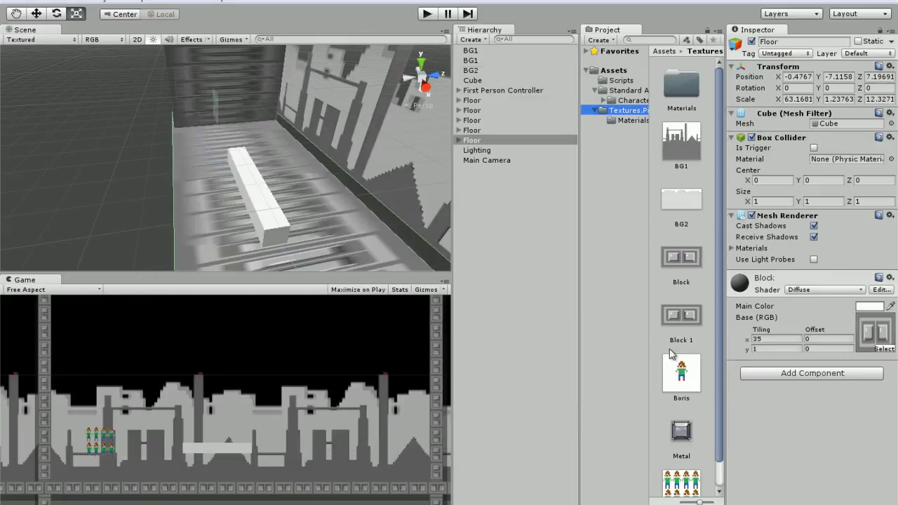
pyautogui.click(538, 77)
pyautogui.click(684, 429)
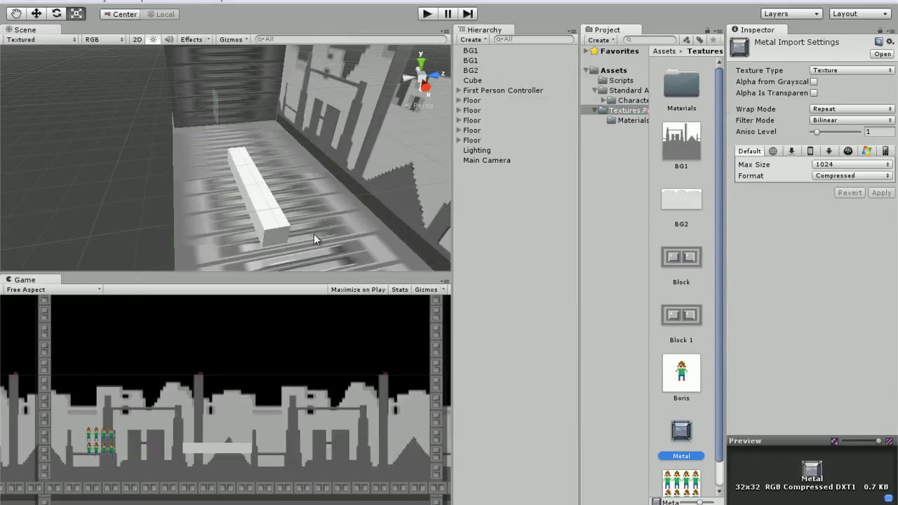
# Create a new material named Platform in the Materials folder
pyautogui.keyDown('alt'); pyautogui.moveTo(315, 239); pyautogui.dragTo(406, 183); pyautogui.keyUp('alt')
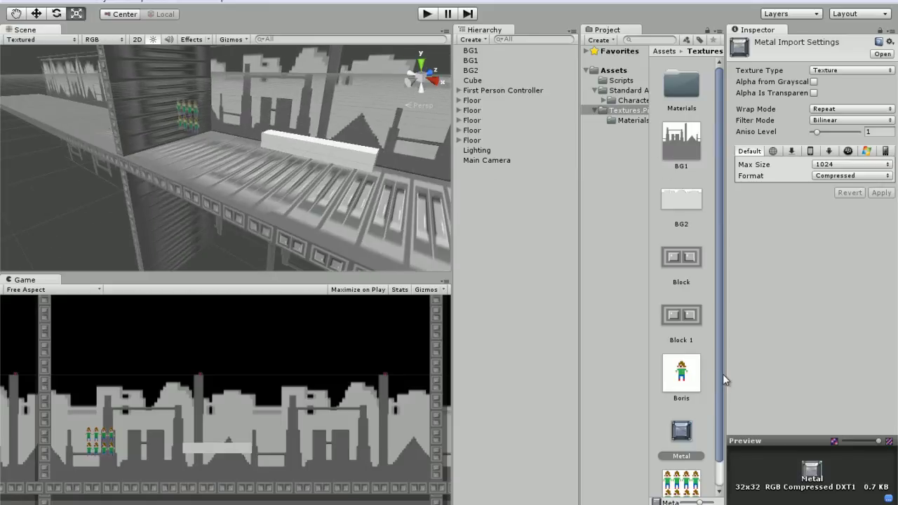
pyautogui.click(631, 121)
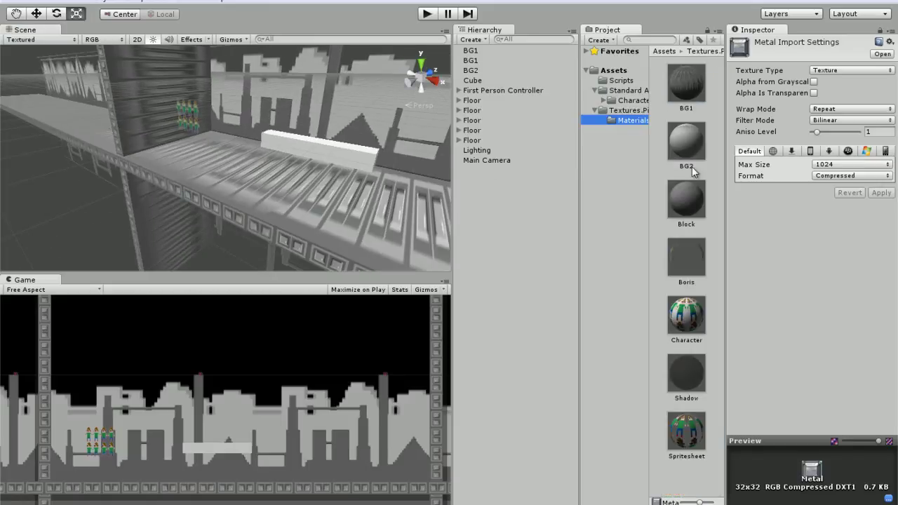
pyautogui.click(599, 40)
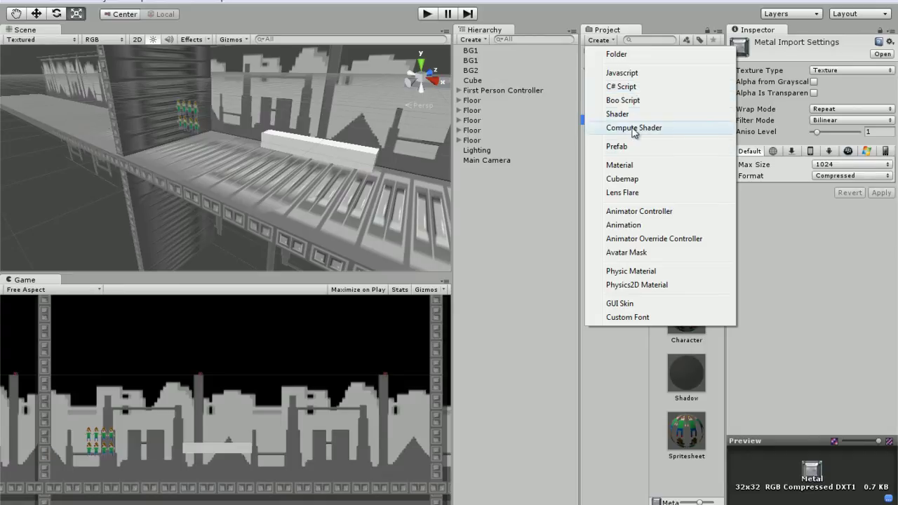
pyautogui.click(626, 166)
pyautogui.write('Platform')
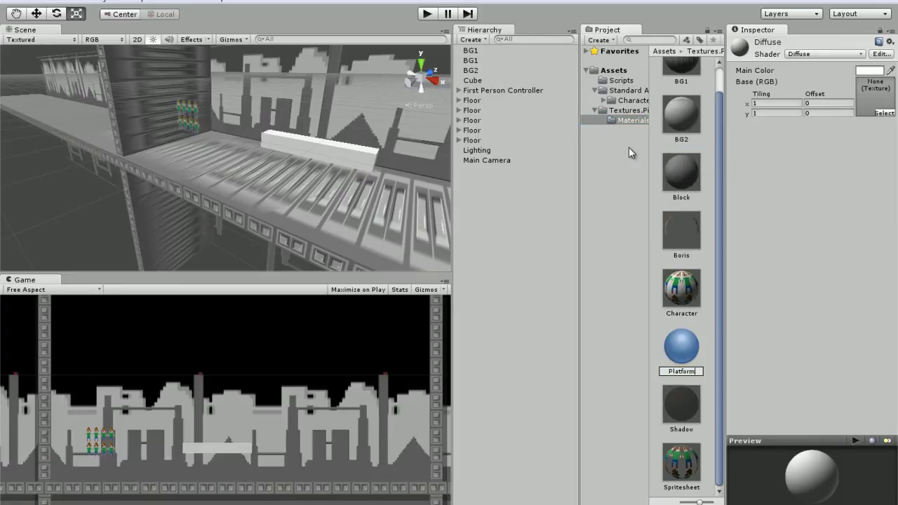
pyautogui.press('Return')
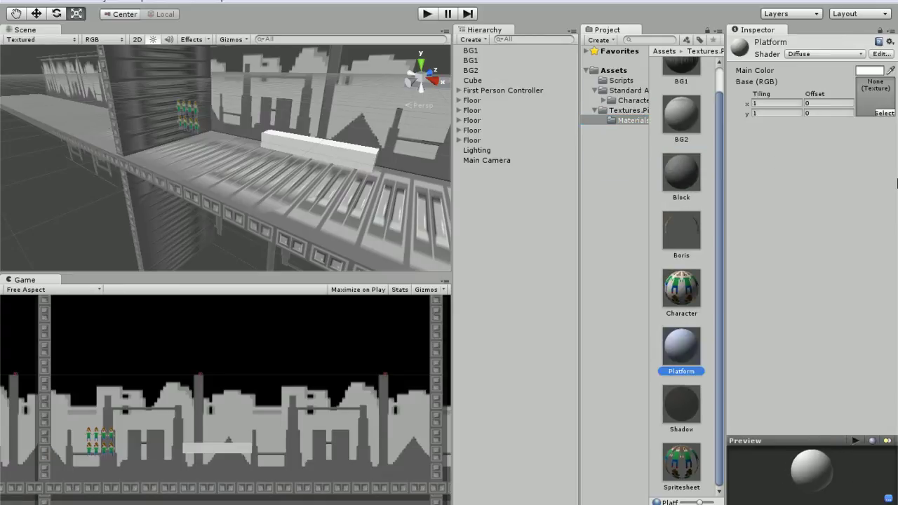
# Assign the Metal texture to the Platform material's Base (RGB) map
pyautogui.click(887, 114)
pyautogui.scroll(-5, 120, 105)
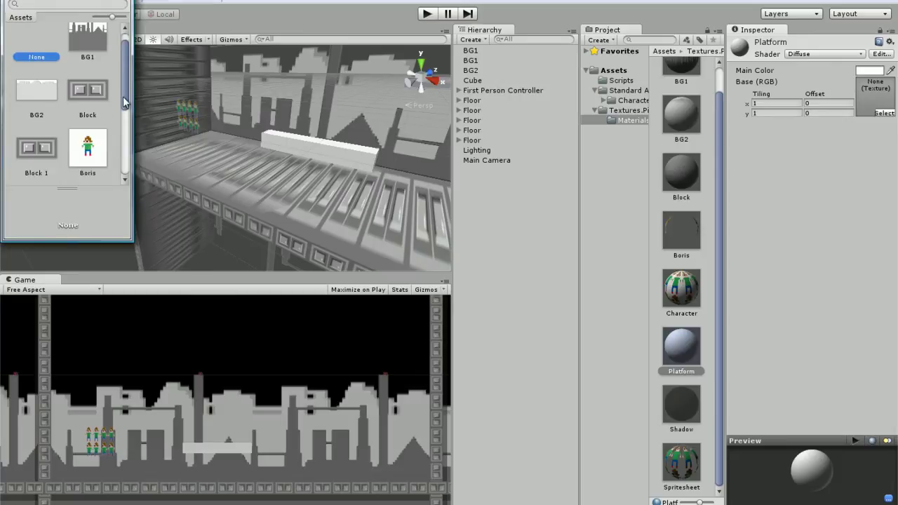
pyautogui.doubleClick(44, 112)
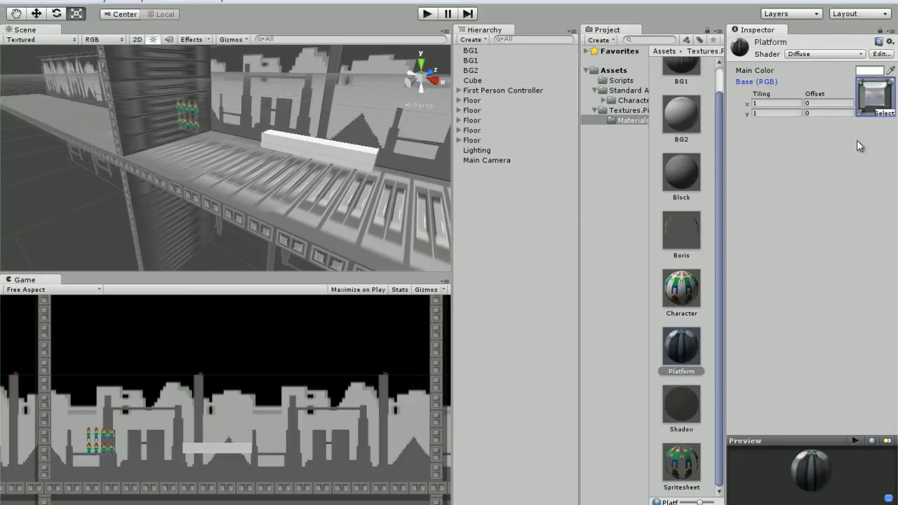
# Set the Platform material's shader to Self-Illumin/Diffuse and apply the material to the white Cube bar
pyautogui.click(844, 54)
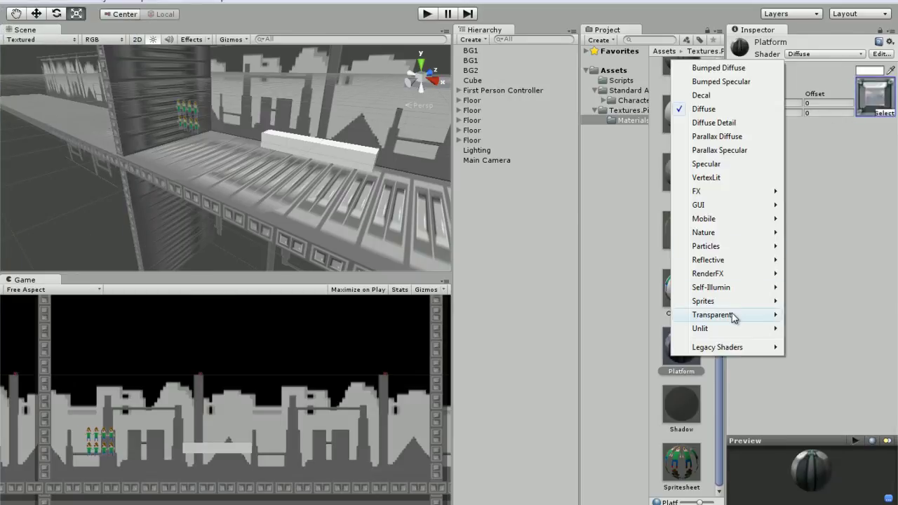
pyautogui.moveTo(735, 300)
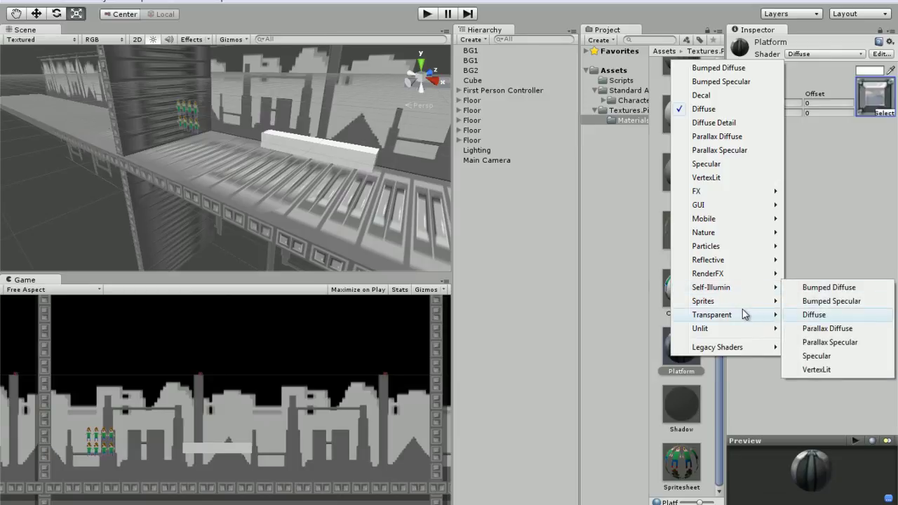
pyautogui.click(815, 315)
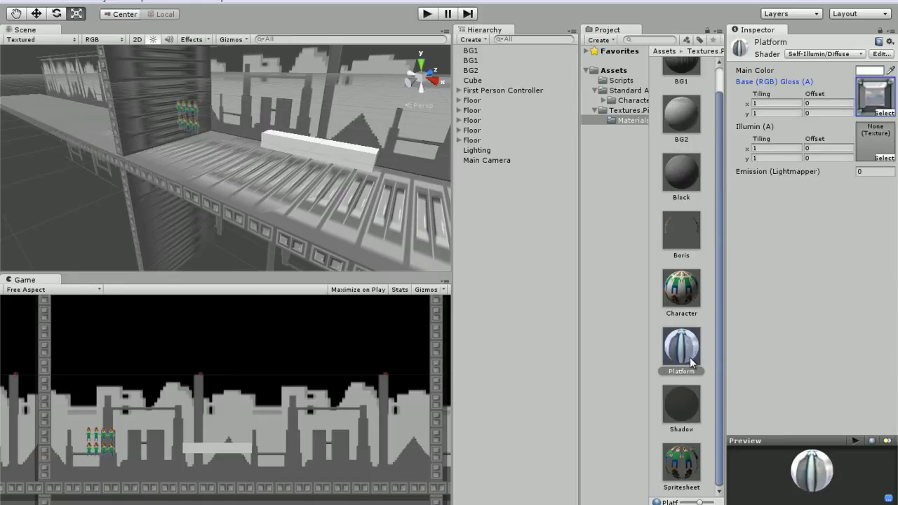
pyautogui.moveTo(691, 361); pyautogui.dragTo(343, 161)
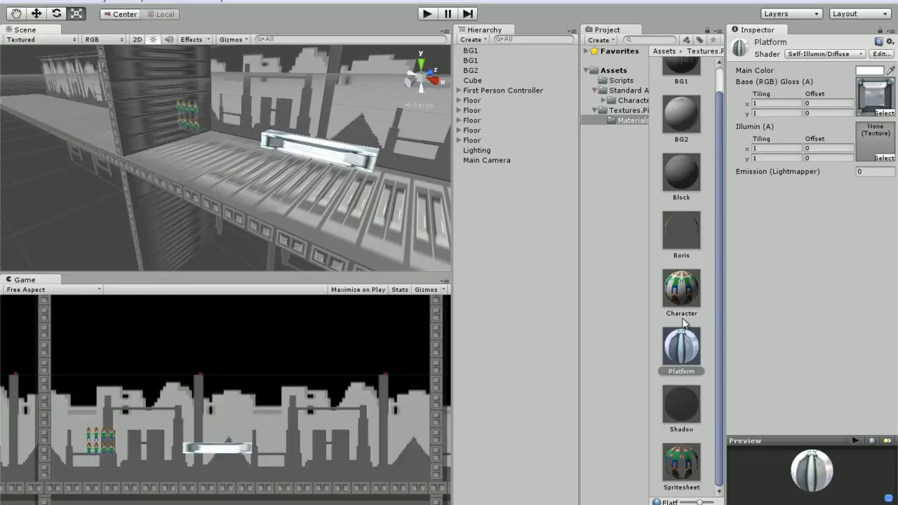
# Set the Platform material's base X tiling to 7 and its shader to Diffuse
pyautogui.click(771, 103)
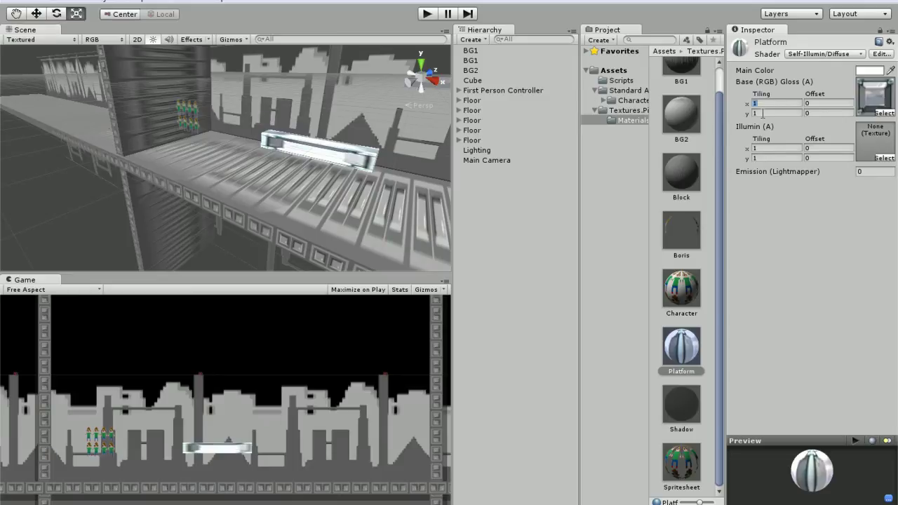
pyautogui.write('5')
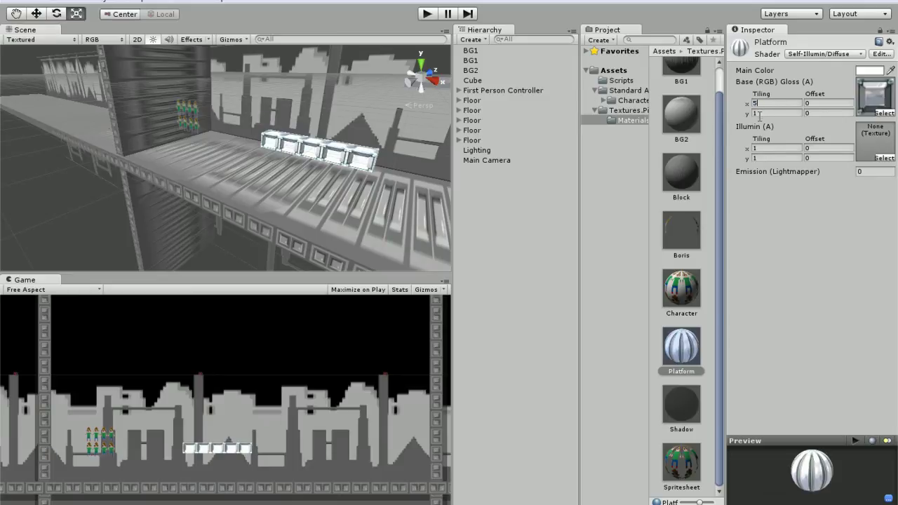
pyautogui.write('4')
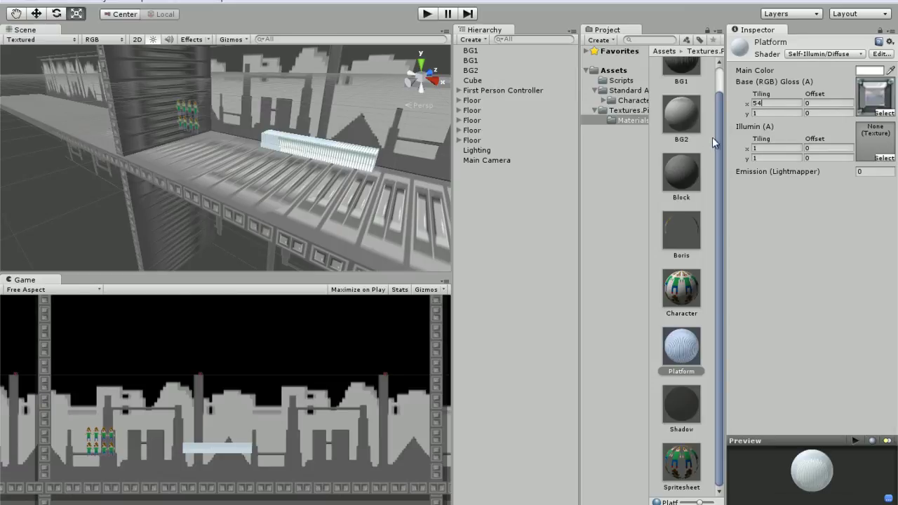
pyautogui.press('BackSpace')
pyautogui.press('BackSpace')
pyautogui.write('8')
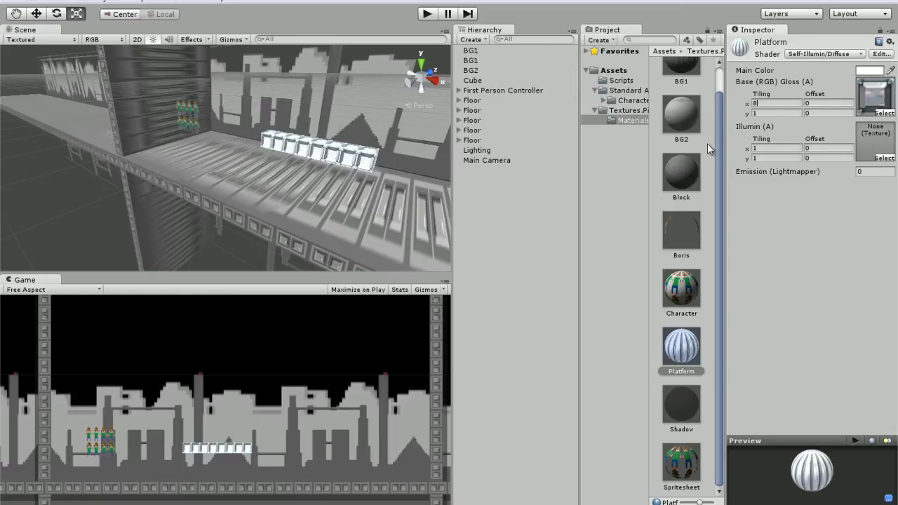
pyautogui.press('BackSpace')
pyautogui.write('7')
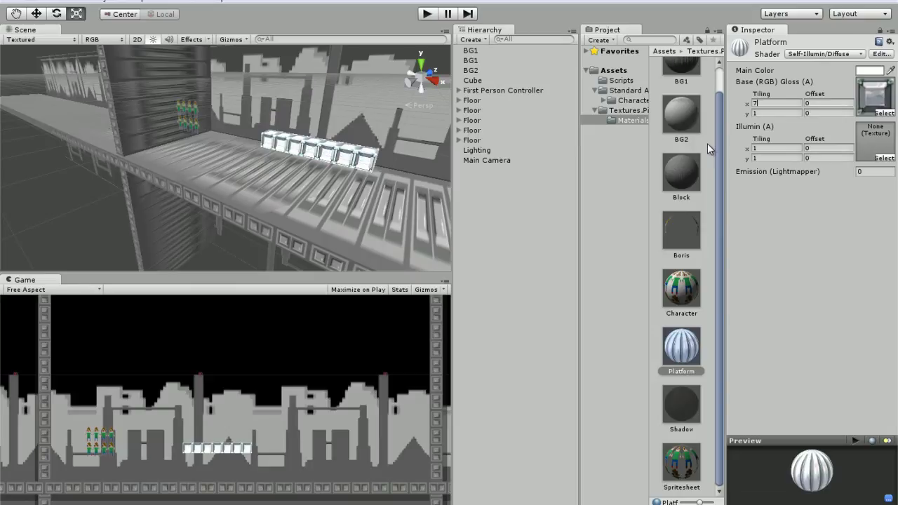
pyautogui.click(824, 54)
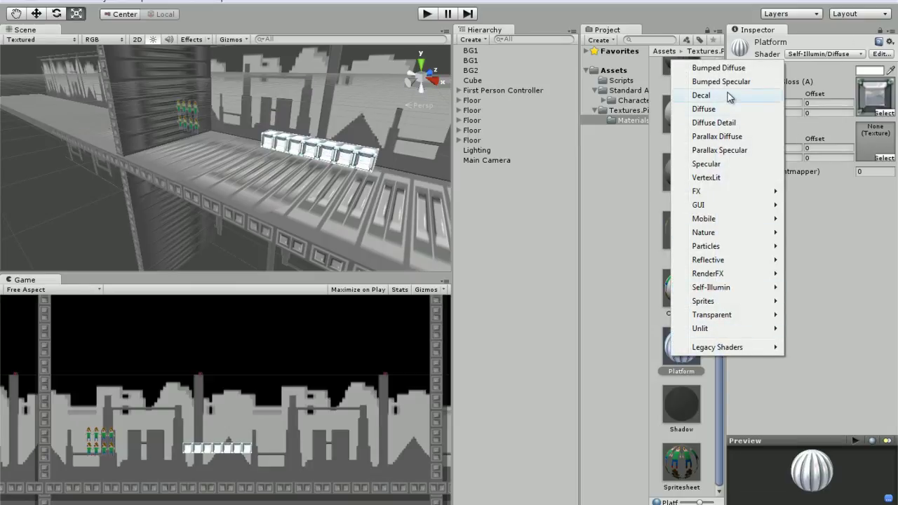
pyautogui.click(726, 109)
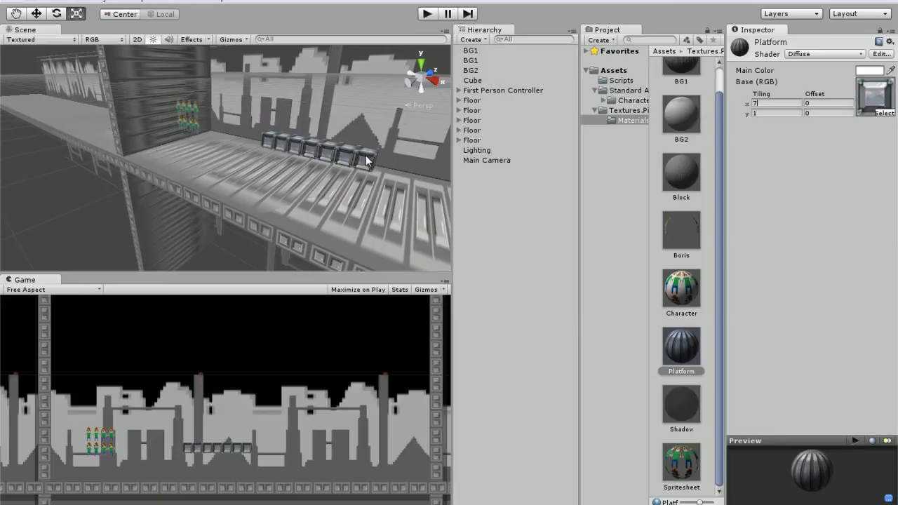
# Enlarge the Cube platform to a scale of about 8.85 on X and 1.35 on Y
pyautogui.click(333, 150)
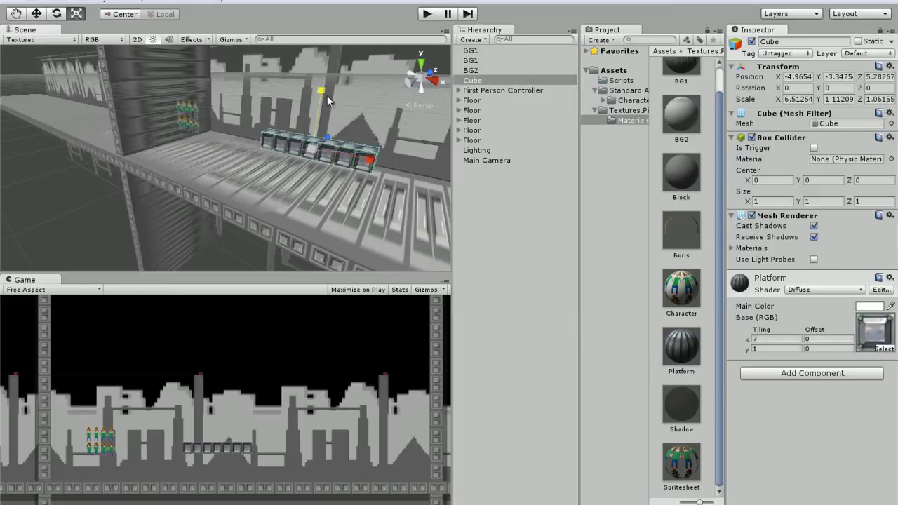
pyautogui.moveTo(327, 95); pyautogui.dragTo(333, 85)
pyautogui.moveTo(367, 160); pyautogui.dragTo(403, 170)
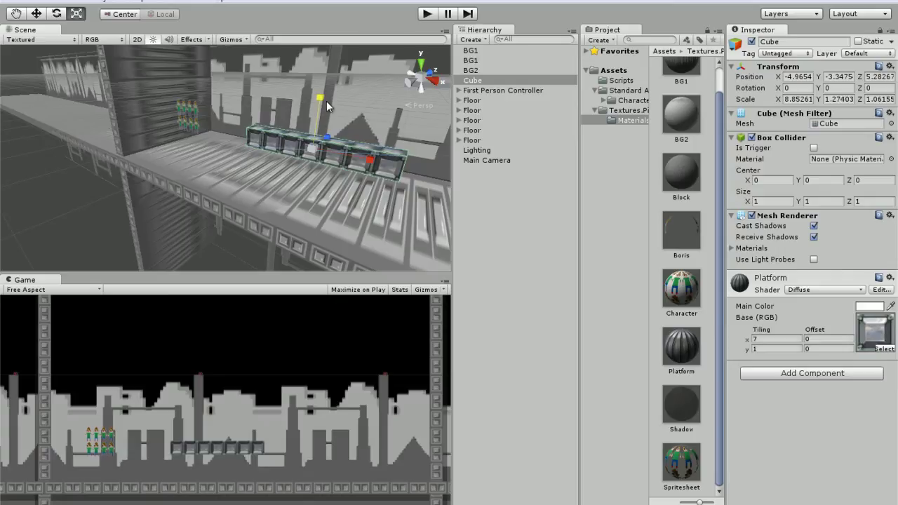
pyautogui.scroll(3, 364, 180)
pyautogui.keyDown('alt'); pyautogui.moveTo(364, 179); pyautogui.dragTo(300, 130); pyautogui.keyUp('alt')
pyautogui.click(256, 190)
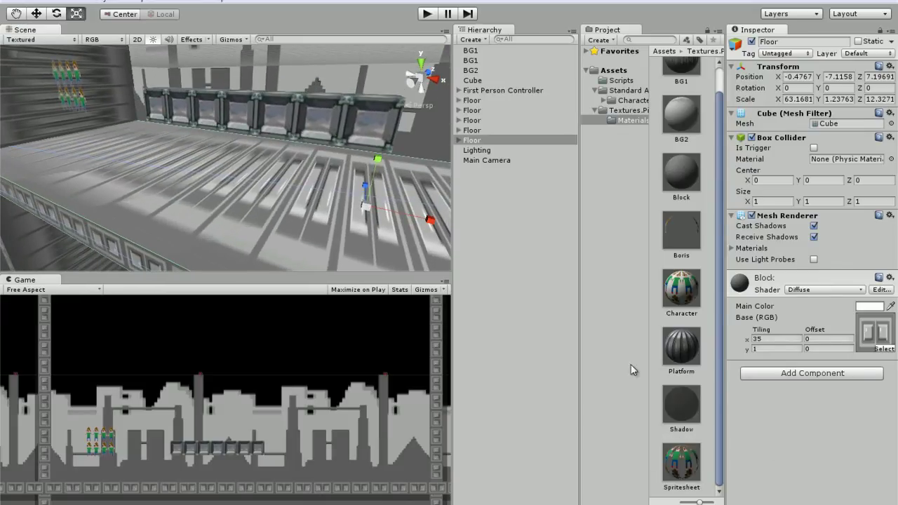
pyautogui.click(494, 142)
# Duplicate the Cube platform and move the copy slightly down and back to about Y -3.81 and Z 5.53
pyautogui.click(318, 117)
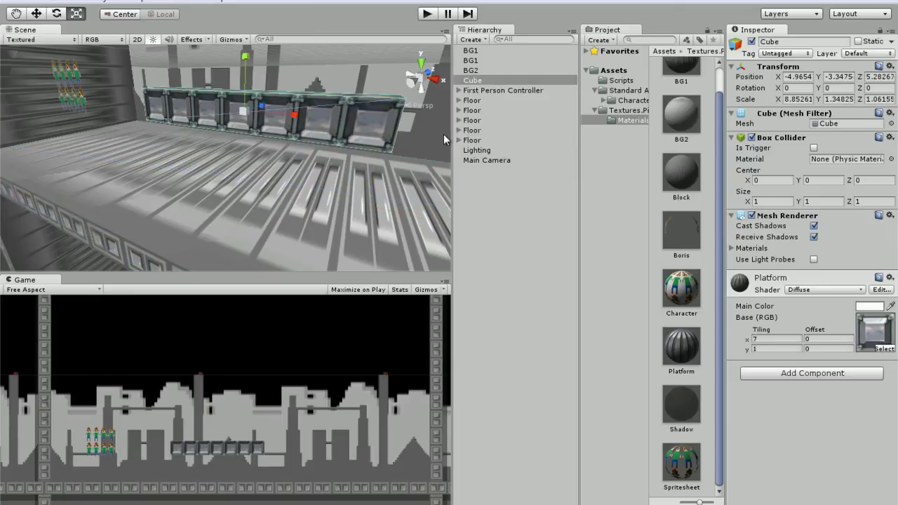
pyautogui.click(474, 82)
pyautogui.hotkey('ctrl', 'd')
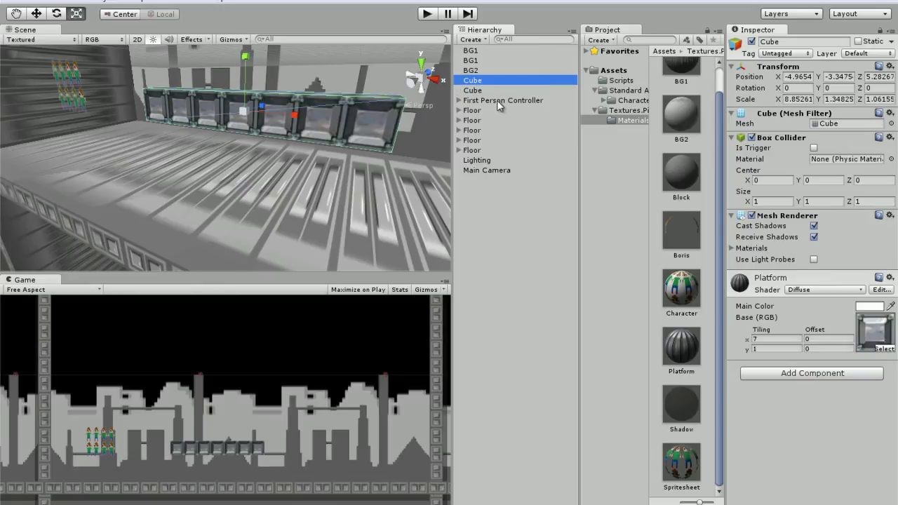
pyautogui.click(483, 92)
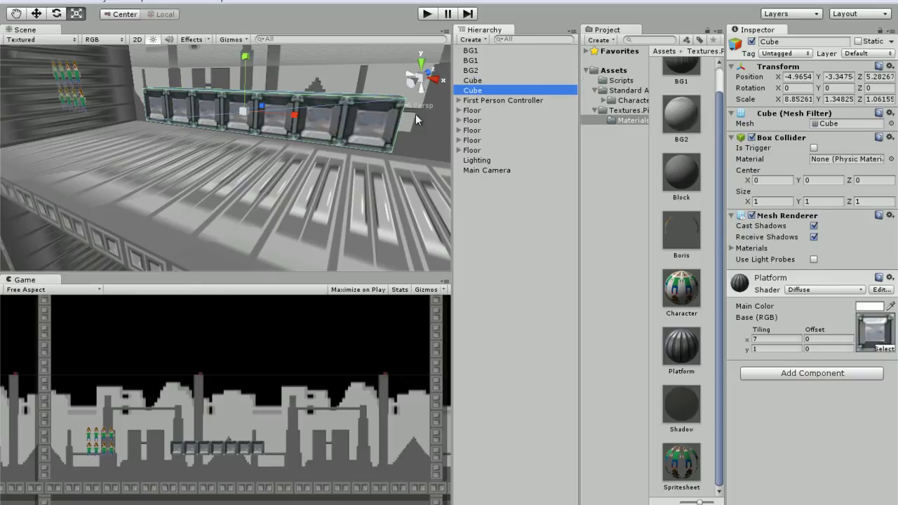
pyautogui.press('w')
pyautogui.moveTo(246, 56); pyautogui.dragTo(245, 69)
pyautogui.keyDown('alt'); pyautogui.moveTo(301, 106); pyautogui.dragTo(315, 122); pyautogui.keyUp('alt')
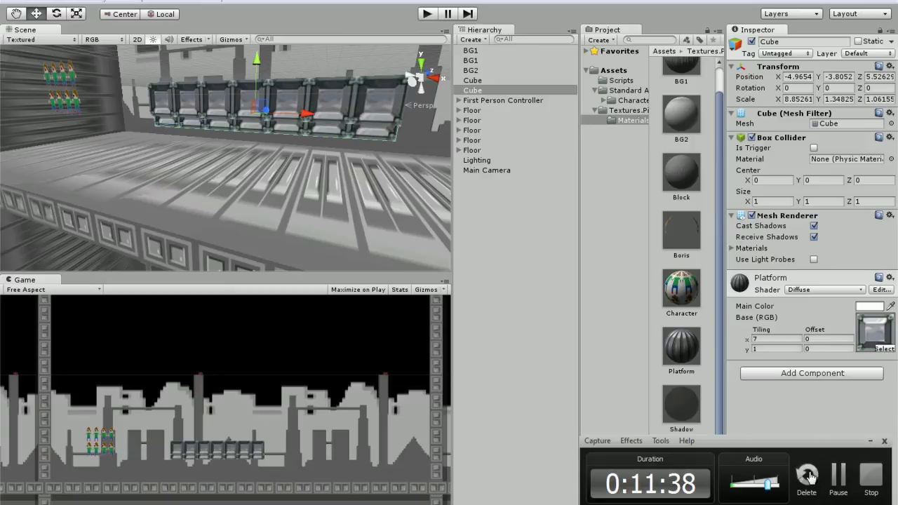
pyautogui.click(839, 478)
pyautogui.click(838, 478)
# Duplicate the Platform material and set the copy's shader to Transparent/Diffuse
pyautogui.click(681, 347)
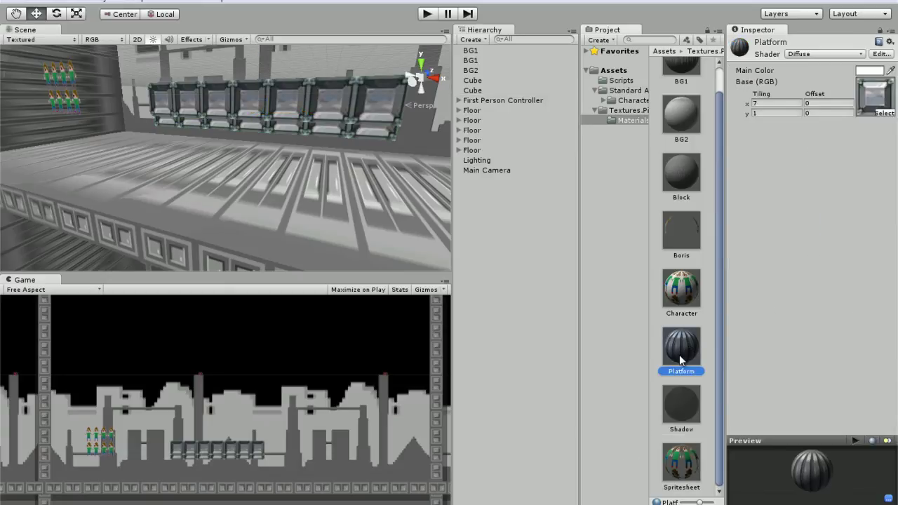
pyautogui.hotkey('ctrl', 'd')
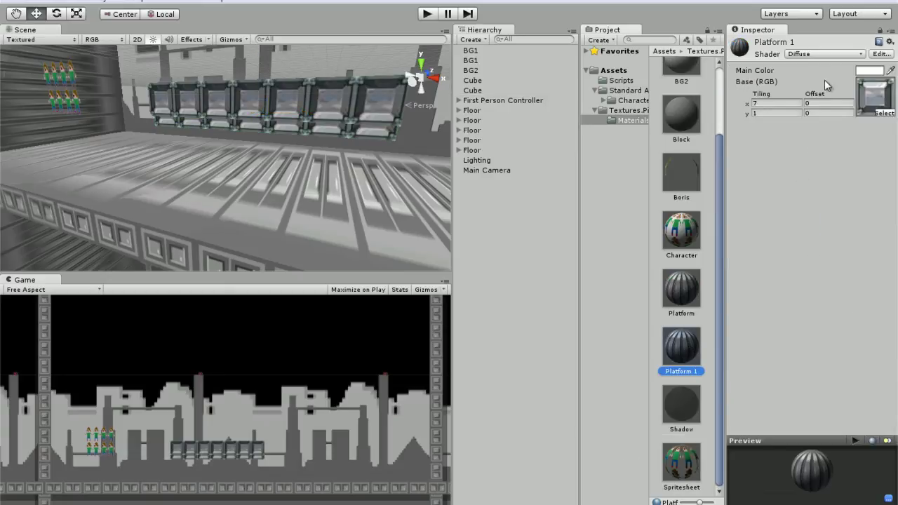
pyautogui.click(824, 54)
pyautogui.moveTo(734, 315)
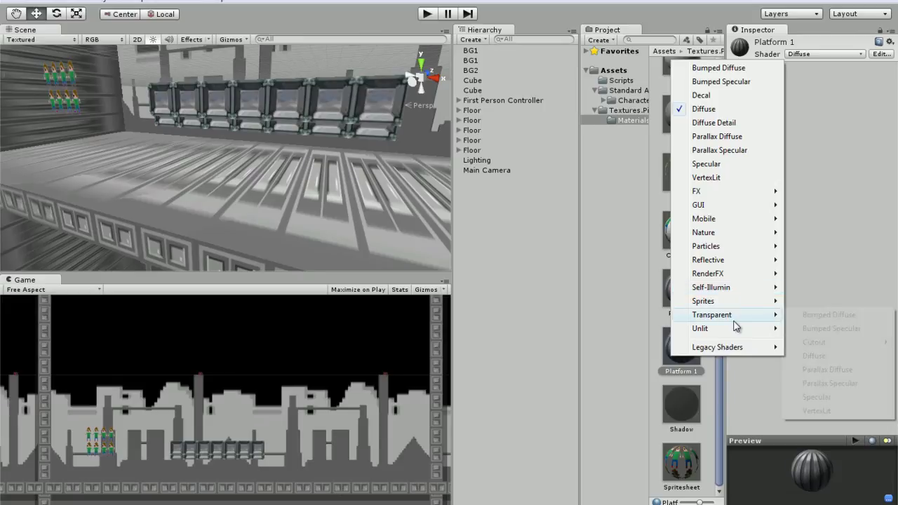
pyautogui.click(814, 356)
# Apply the Transparent/Diffuse copy of the Platform material to the lower duplicated Cube
pyautogui.click(475, 91)
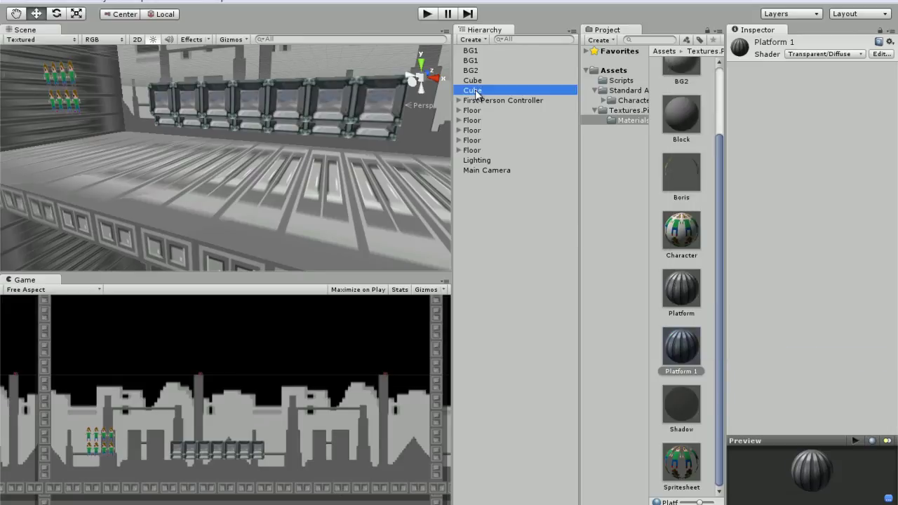
pyautogui.click(360, 134)
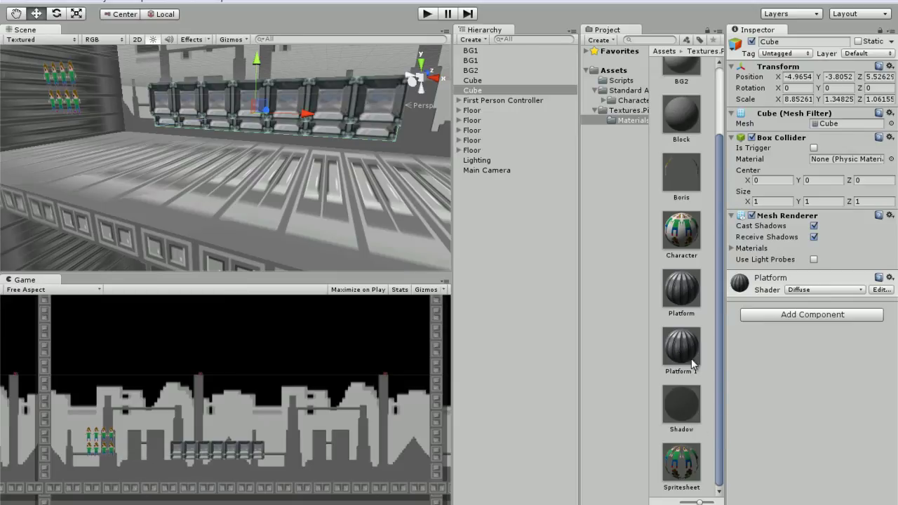
pyautogui.moveTo(667, 357); pyautogui.dragTo(783, 220)
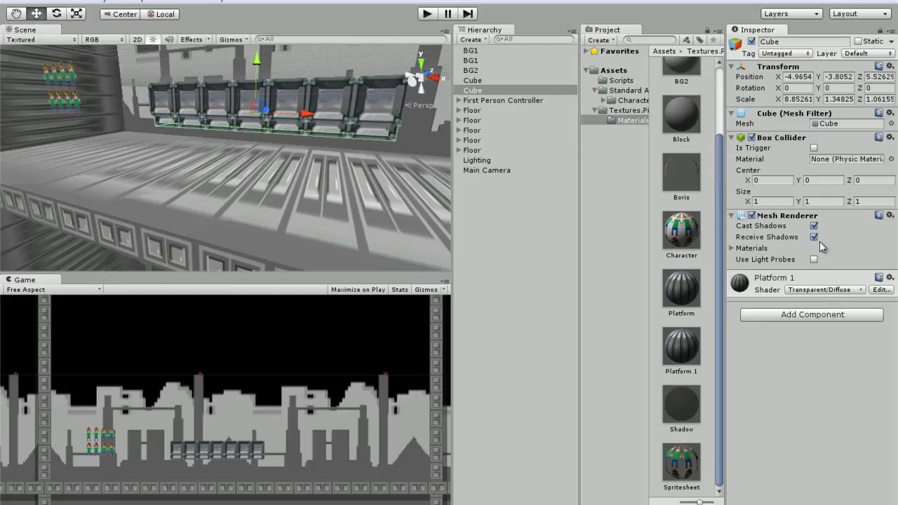
# Set the Platform 1 material's main color to dark grey with RGB 60, 60, 60 and an alpha of 173
pyautogui.click(679, 357)
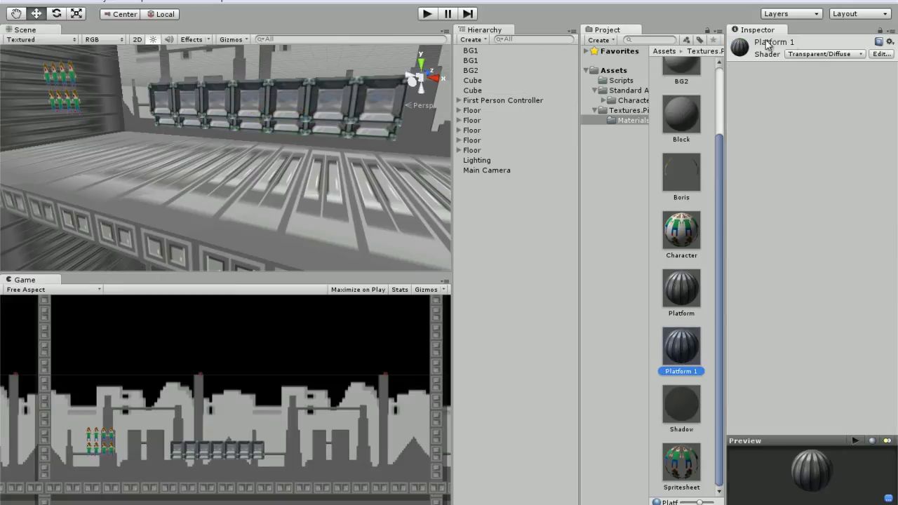
pyautogui.click(758, 54)
pyautogui.click(868, 71)
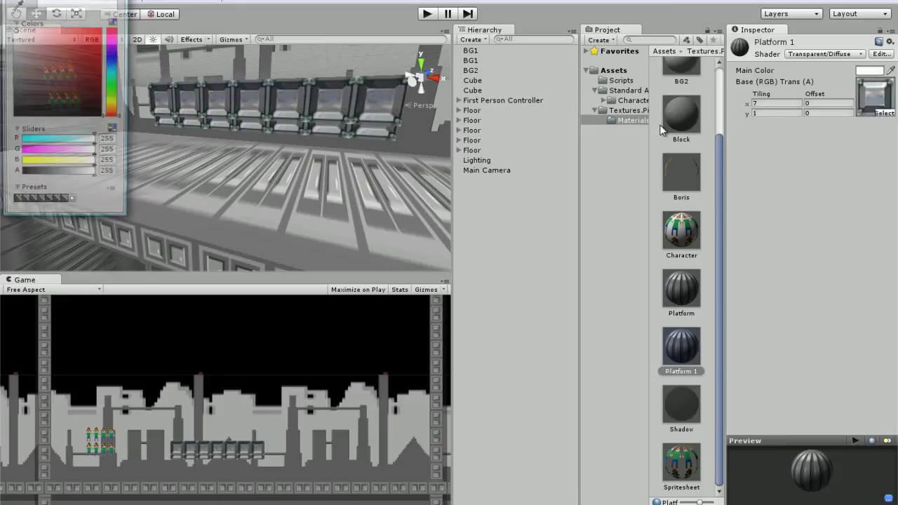
pyautogui.moveTo(64, 114); pyautogui.dragTo(1, 100)
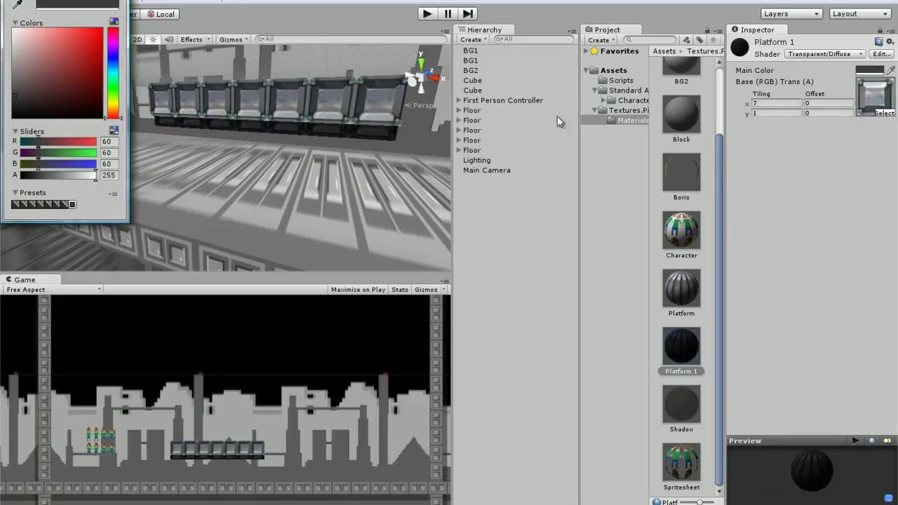
pyautogui.moveTo(87, 172)
pyautogui.mouseDown()
pyautogui.moveTo(54, 173)
pyautogui.moveTo(74, 180)
pyautogui.mouseUp()
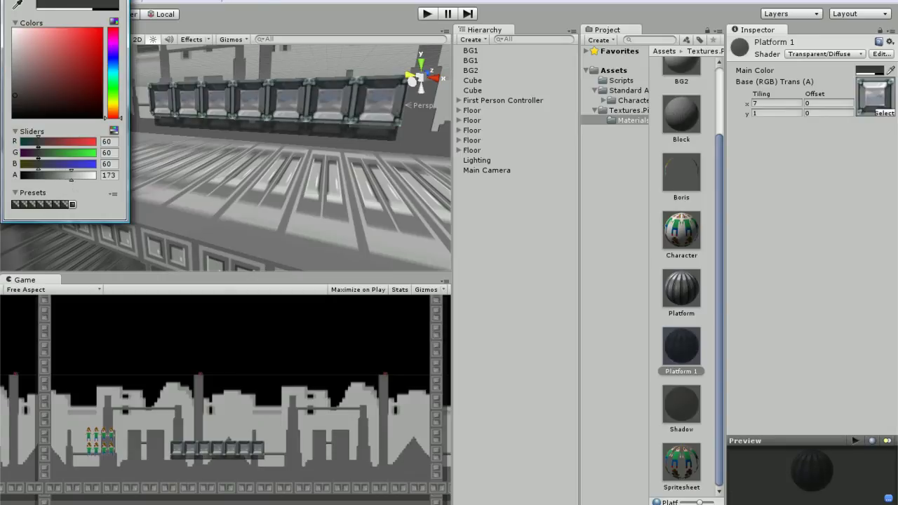
# Shift the dark shadow Cube sideways behind the platform to about X -4.68
pyautogui.click(481, 91)
pyautogui.moveTo(298, 123); pyautogui.dragTo(311, 124)
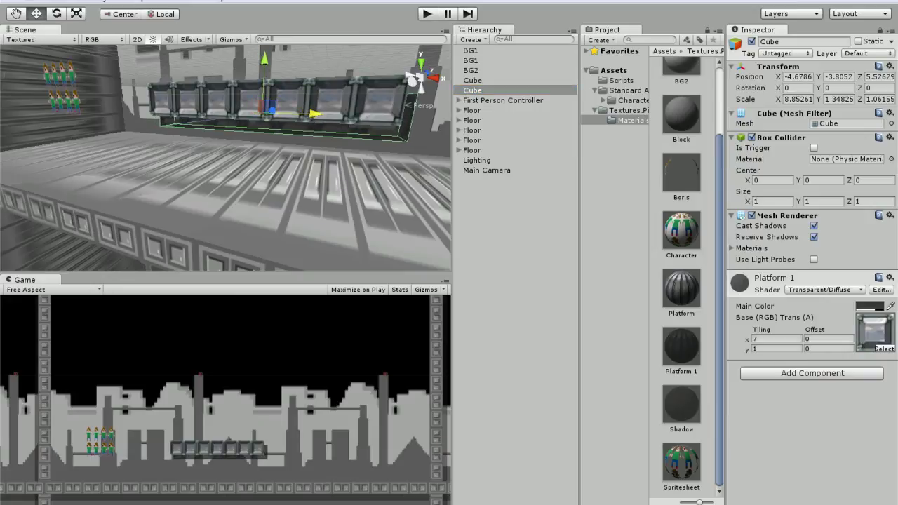
pyautogui.click(385, 251)
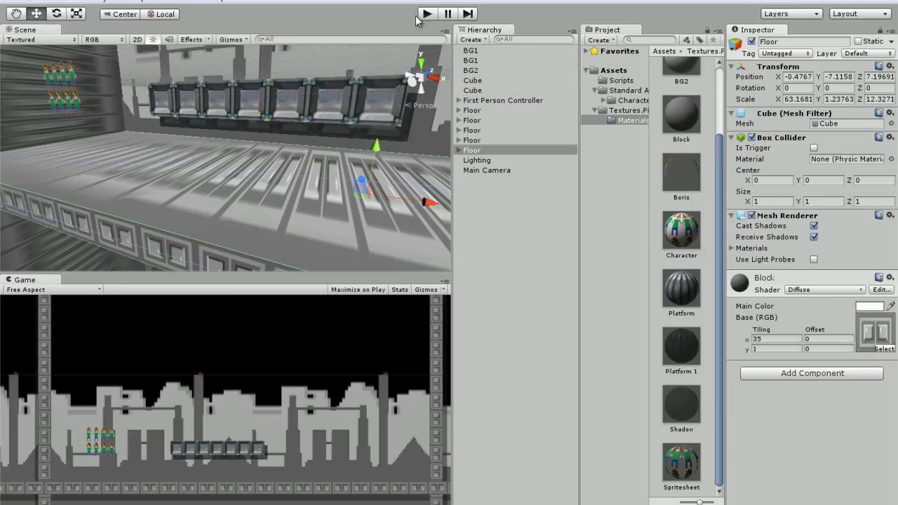
# Play-test the level by running and jumping the character towards the platform, and stop the game
pyautogui.click(419, 15)
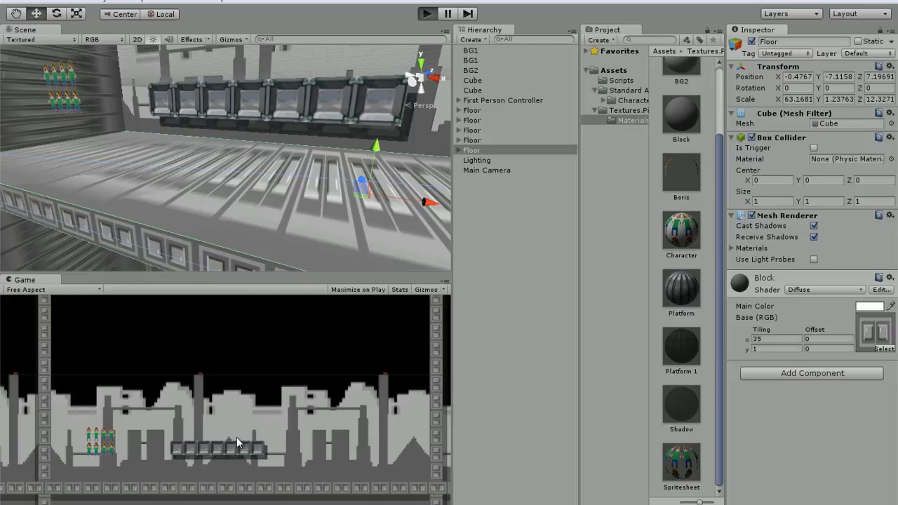
pyautogui.press('Right')
pyautogui.press('space')
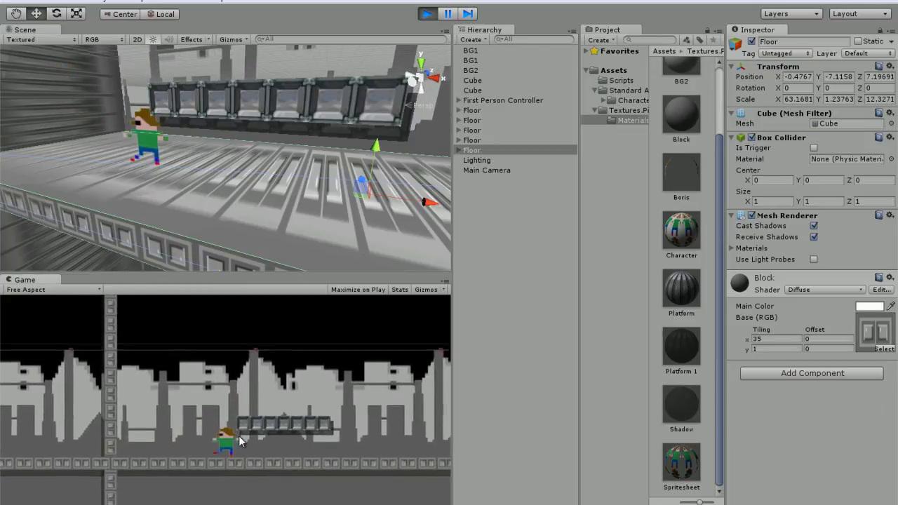
pyautogui.press('Left')
pyautogui.press('Right')
pyautogui.press('Right')
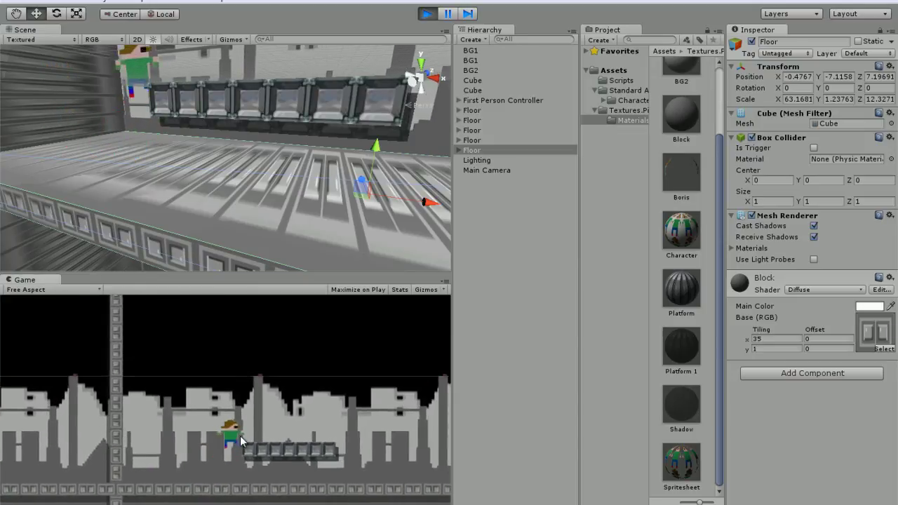
pyautogui.click(427, 14)
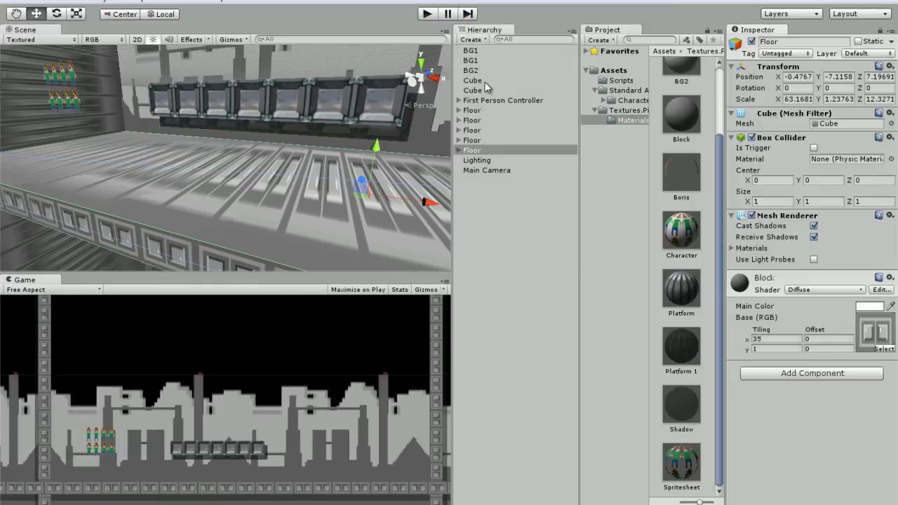
# Lower the platform Cube and its shadow Cube together, bringing the platform to about Y -4.19
pyautogui.click(484, 83)
pyautogui.keyDown('shift'); pyautogui.click(482, 91); pyautogui.keyUp('shift')
pyautogui.moveTo(260, 62); pyautogui.dragTo(244, 273)
# Play-test jumping the character onto the lowered platform from both directions, and stop the game
pyautogui.hotkey('ctrl', 'p')
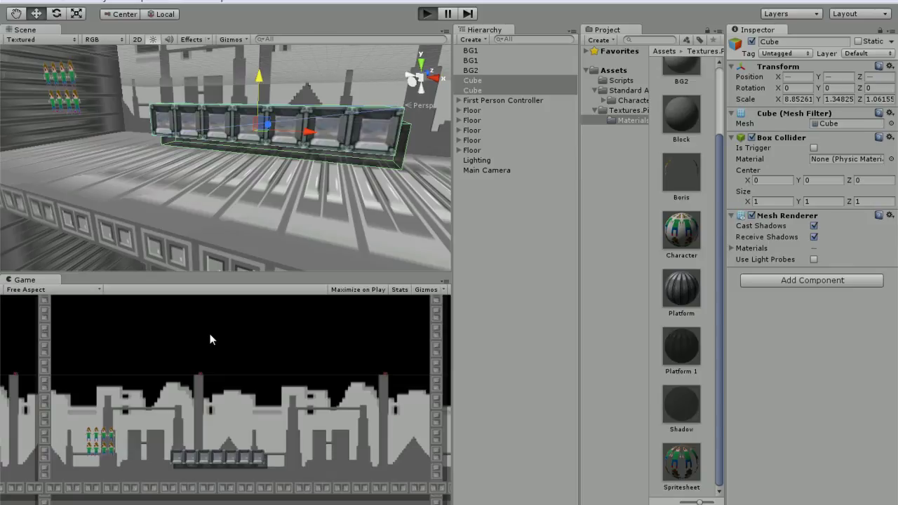
pyautogui.press('Right')
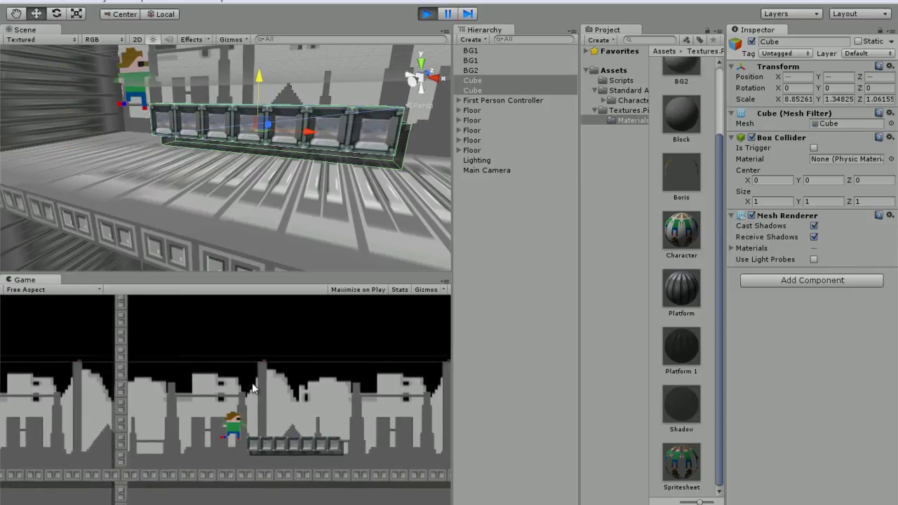
pyautogui.press('space')
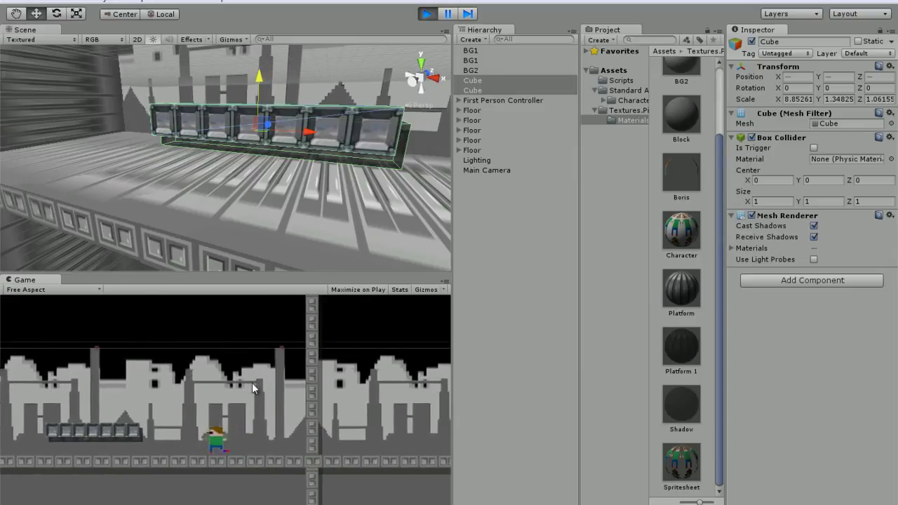
pyautogui.press('Left')
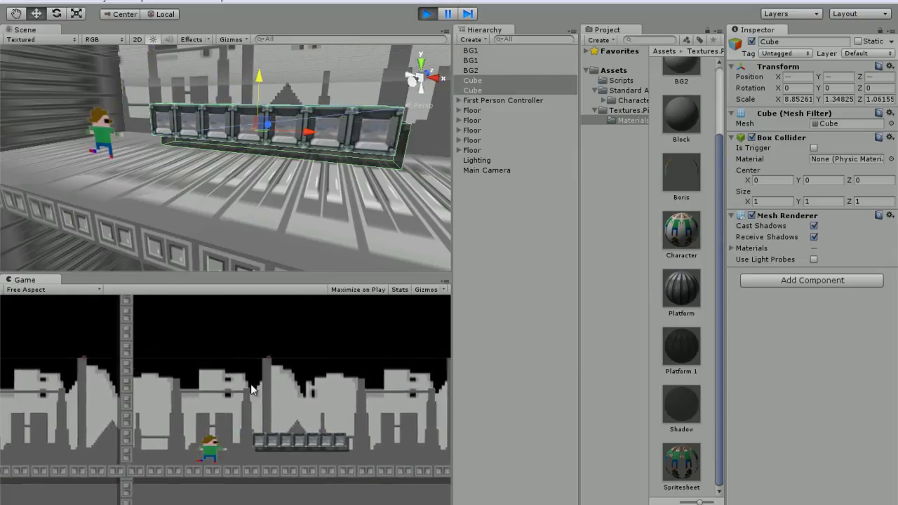
pyautogui.press('Right')
pyautogui.press('space')
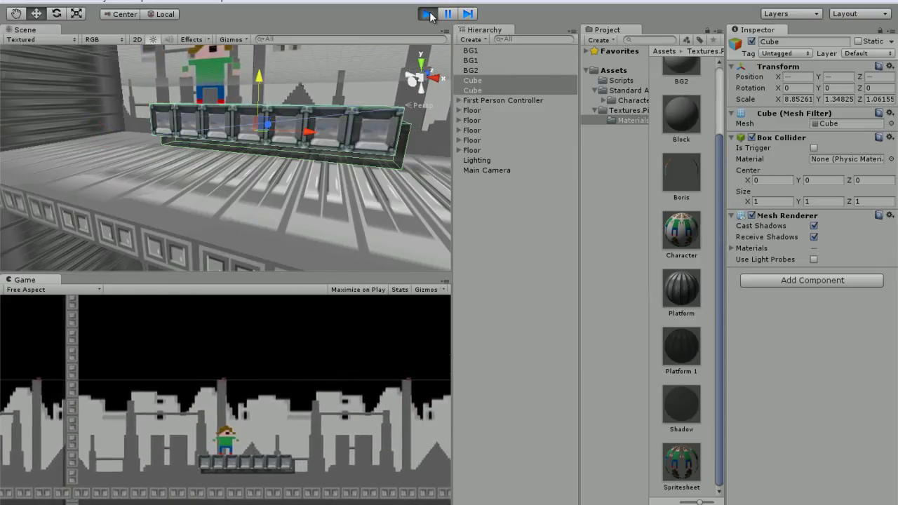
pyautogui.click(428, 14)
# Parent the shadow Cube to the platform Cube and rename the parent object as Platform
pyautogui.moveTo(477, 91); pyautogui.dragTo(479, 83)
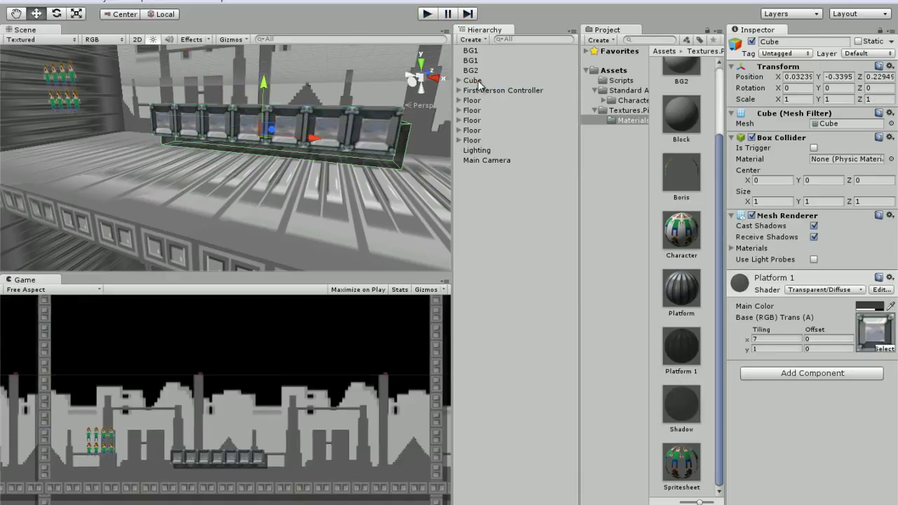
pyautogui.click(479, 82)
pyautogui.write('Platfor')
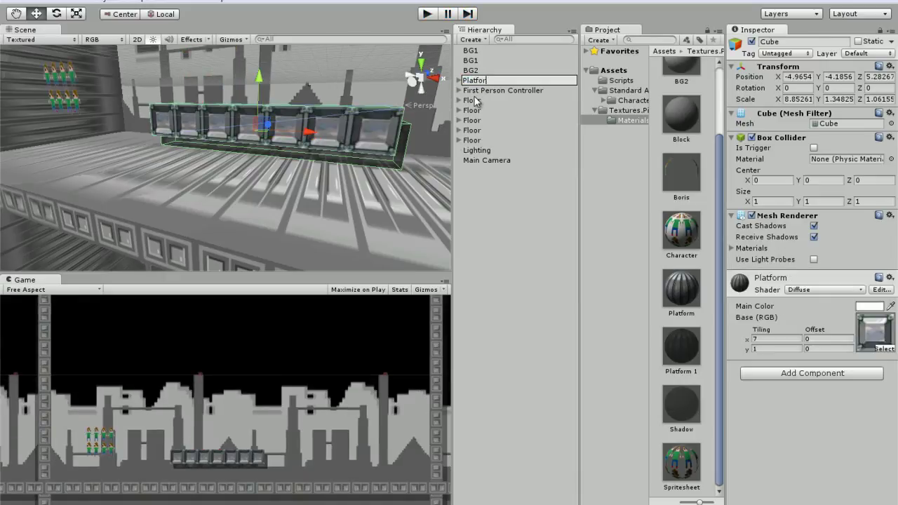
pyautogui.write('m')
pyautogui.press('Return')
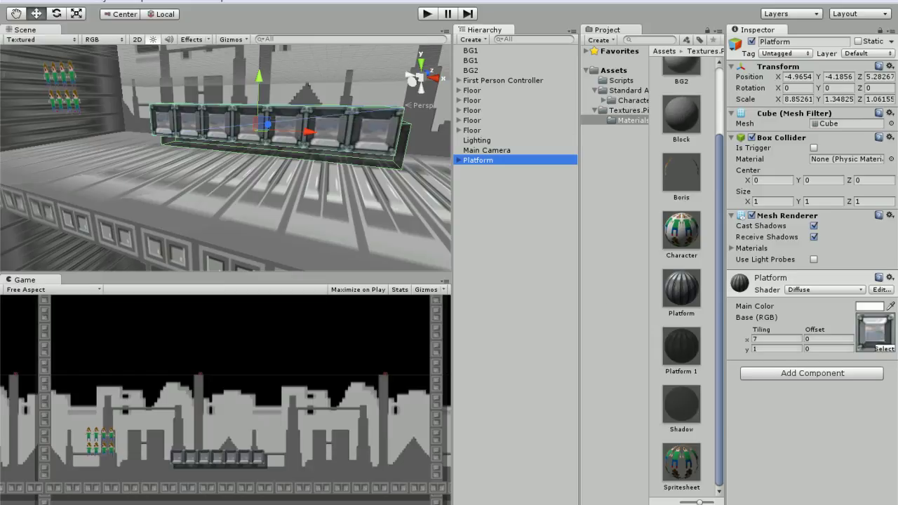